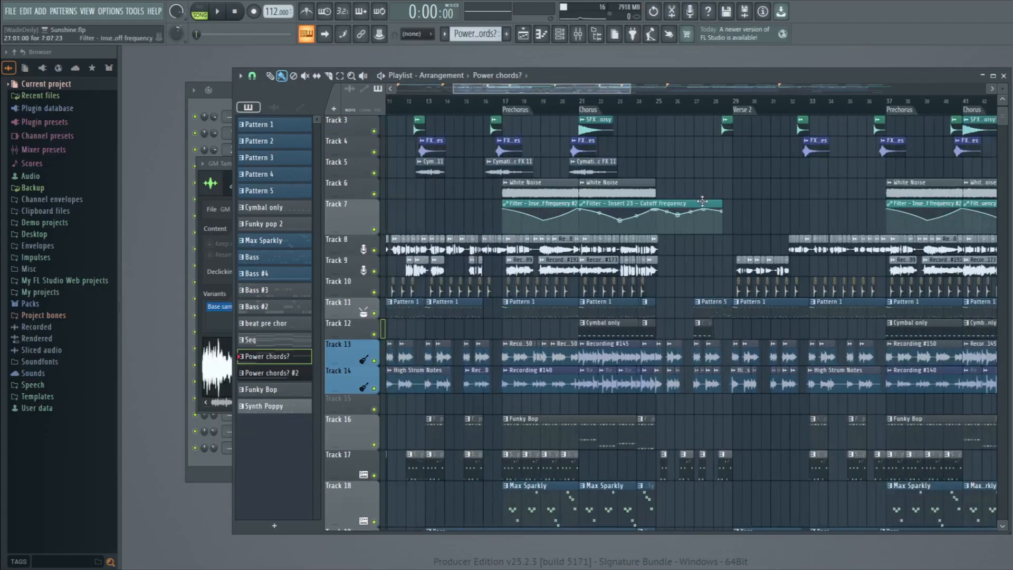
- Look over the playlist arrangement, examining its tracks and sections from the intro through the bridge
scroll(759, 244, "down", 4)
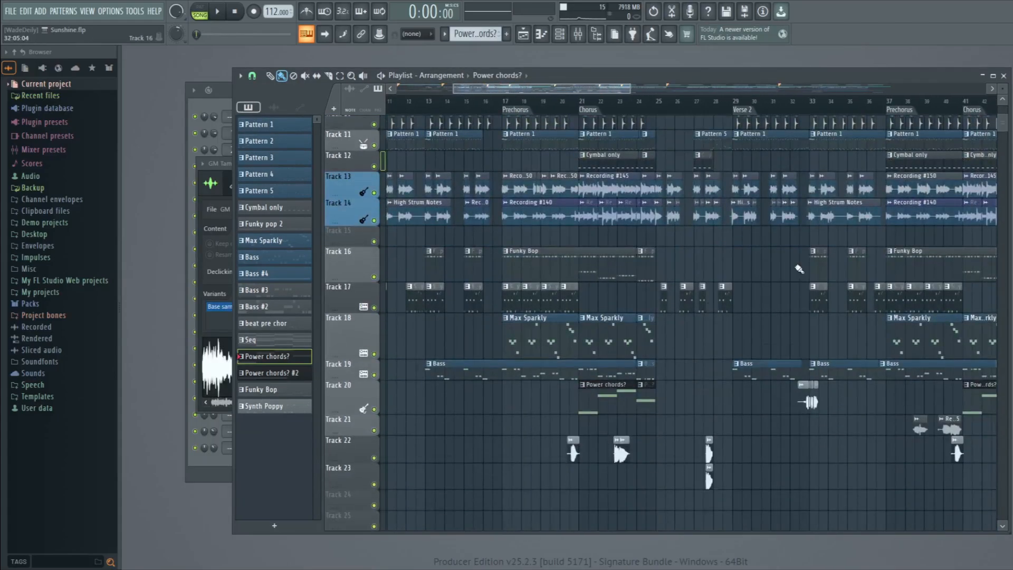
scroll(710, 267, "down", 3)
scroll(448, 274, "up", 5)
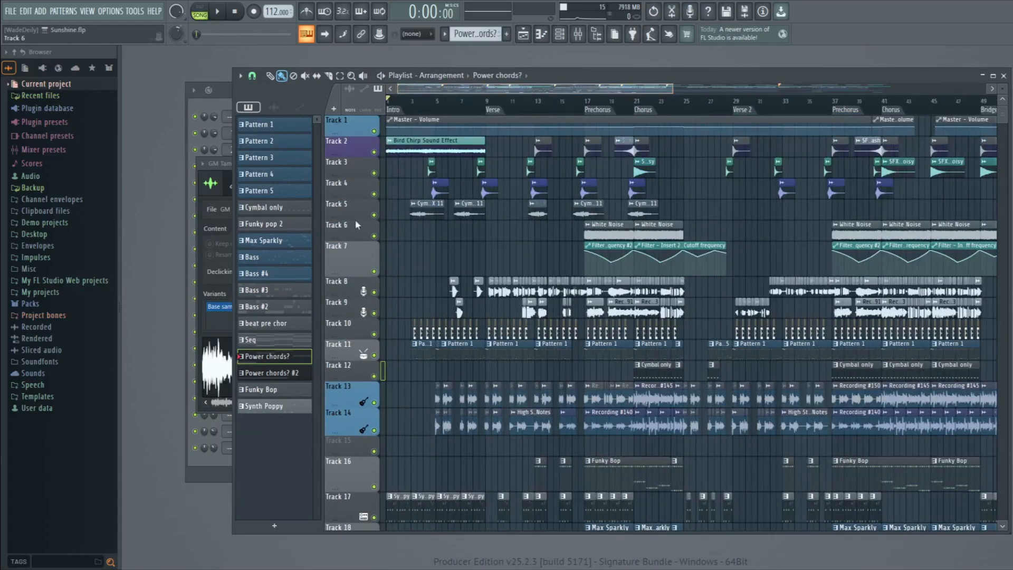
scroll(455, 275, "up", 2)
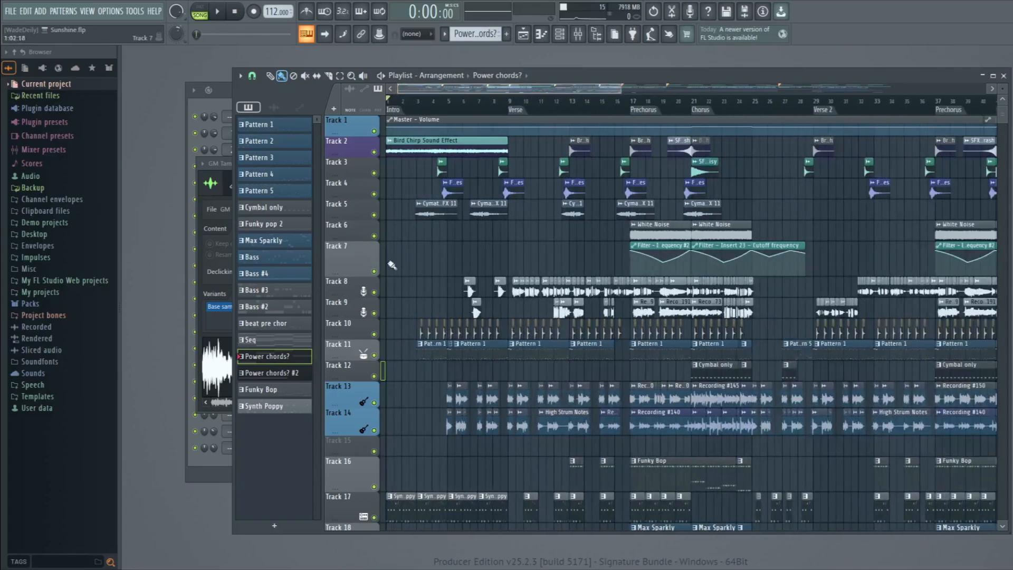
scroll(398, 314, "down", 2)
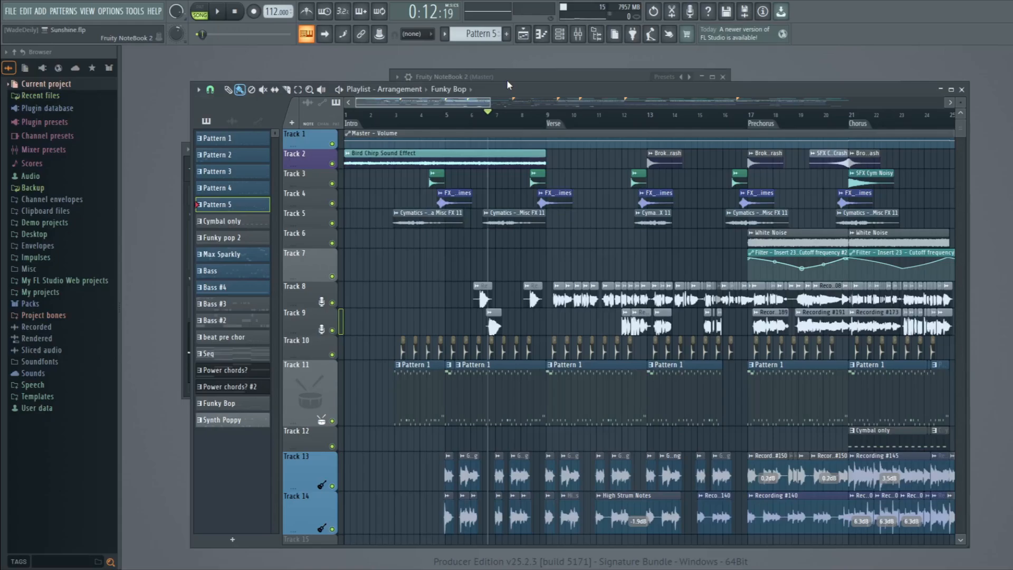
left_click_drag(653, 103, 726, 116)
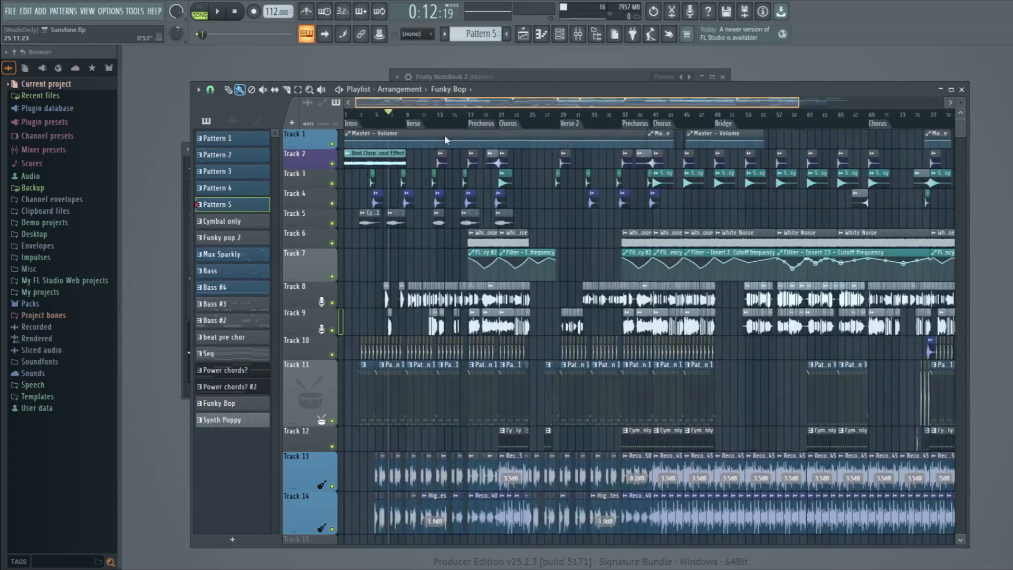
scroll(628, 144, "up", 3)
left_click_drag(628, 145, 374, 175)
scroll(373, 176, "up", 4)
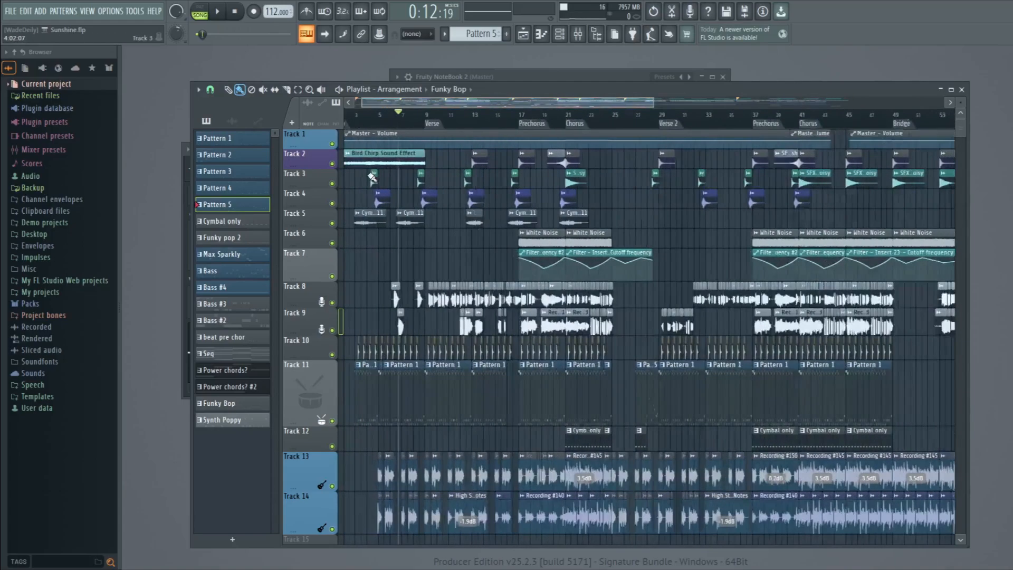
scroll(574, 128, "up", 4)
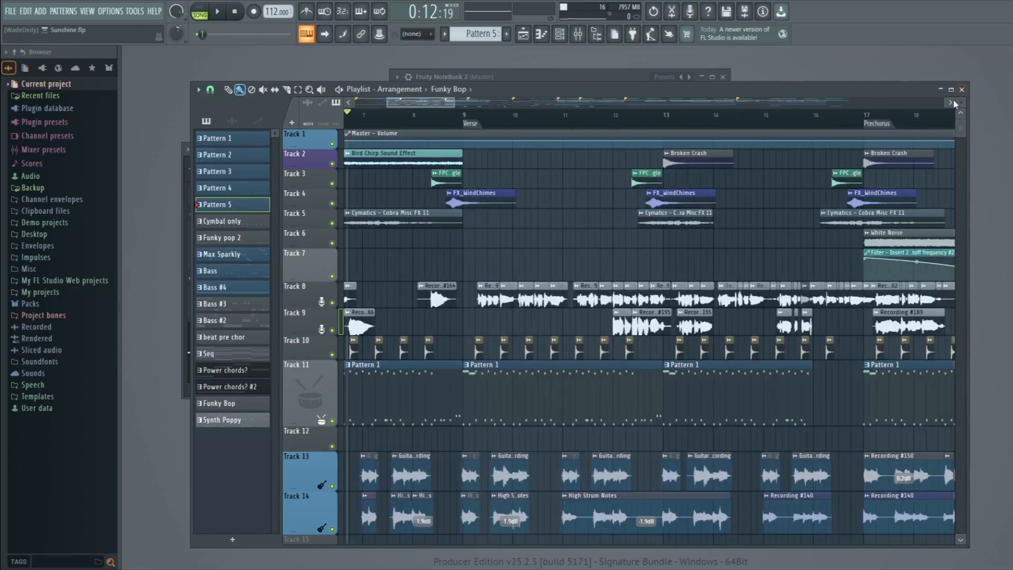
left_click_drag(960, 103, 960, 107)
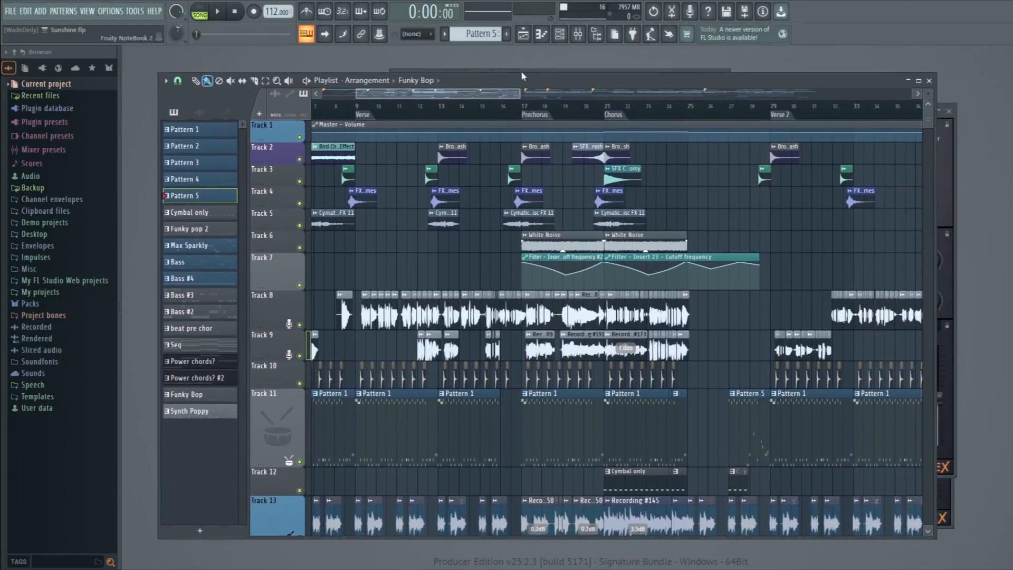
- Bring up the song lyrics in Fruity NoteBook 2 and reposition its window for reading
left_click(520, 71)
left_click_drag(519, 75, 510, 63)
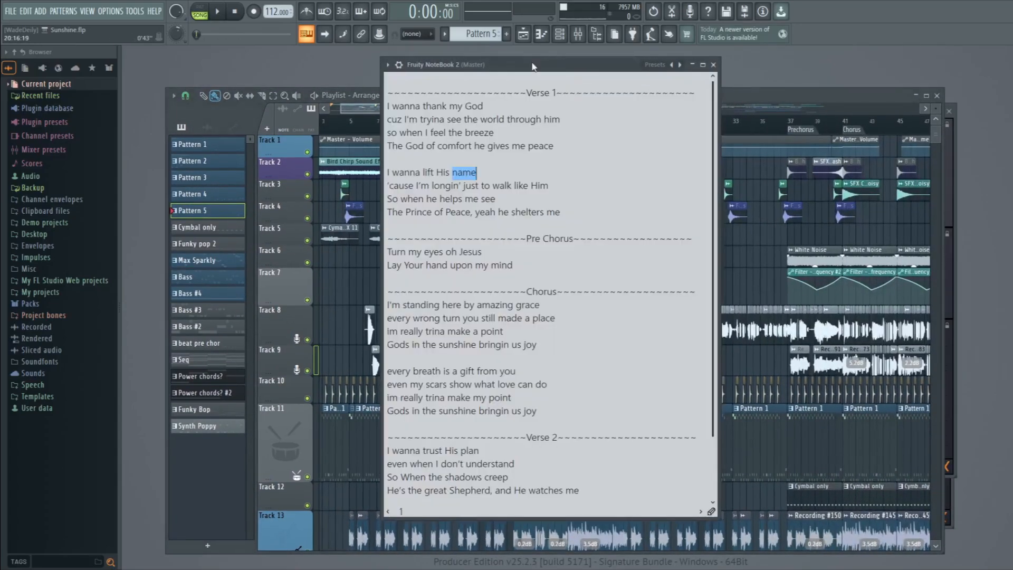
left_click_drag(532, 66, 475, 71)
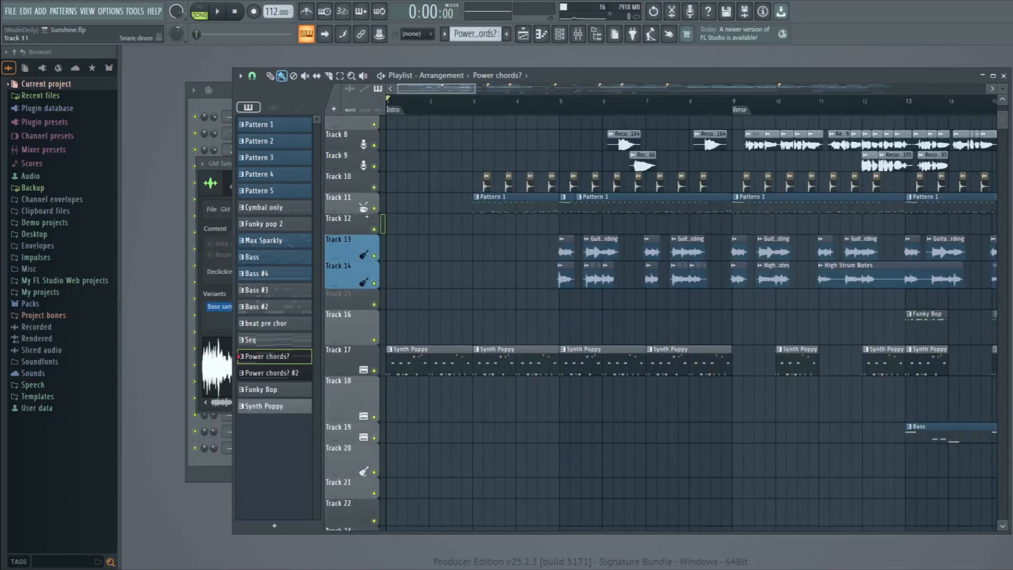
- Open the Synpluck Classic FLEX instrument used by the Synth Poppy pattern and audition a few notes
scroll(371, 376, "down", 3)
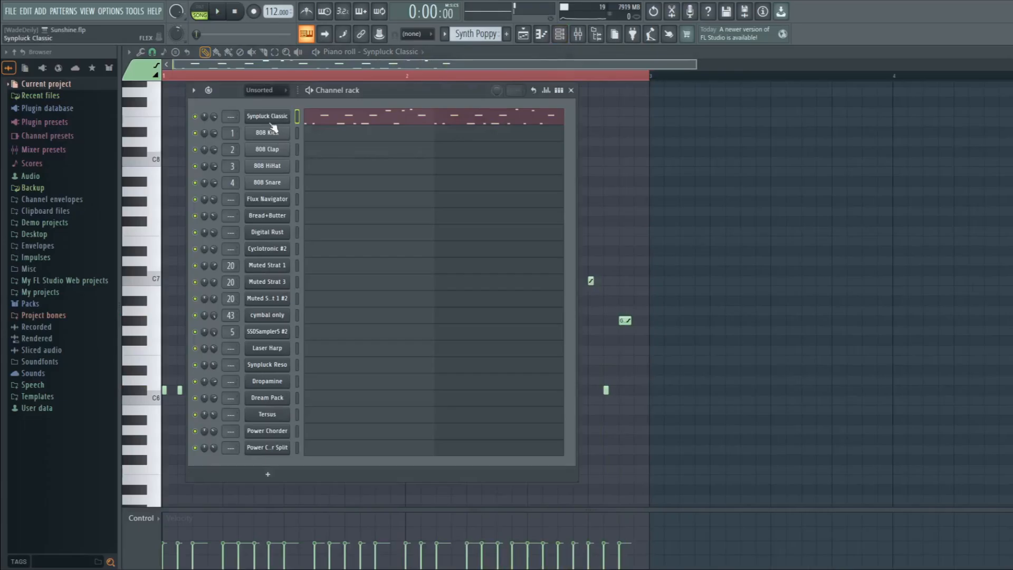
left_click(267, 117)
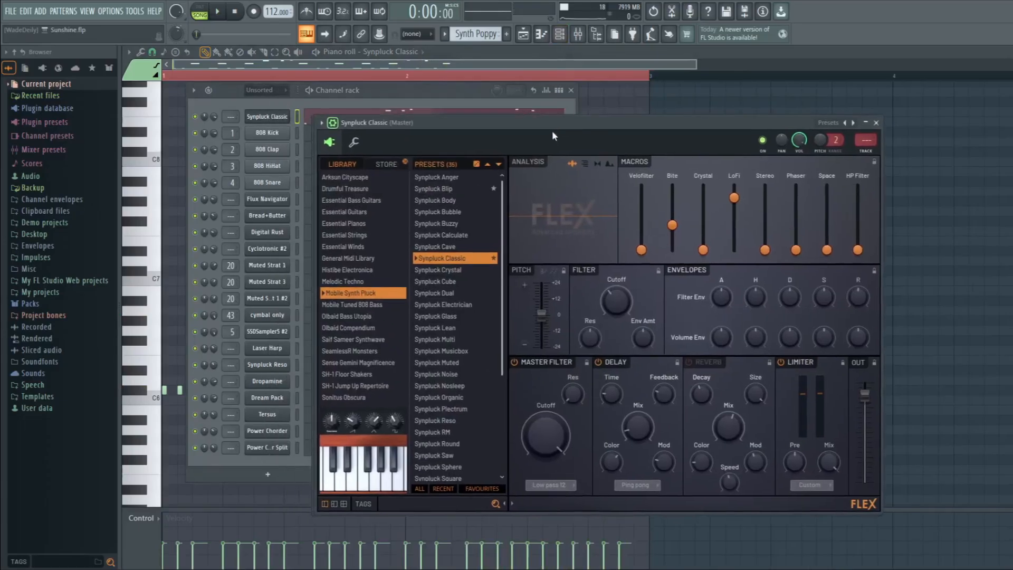
left_click_drag(552, 136, 552, 118)
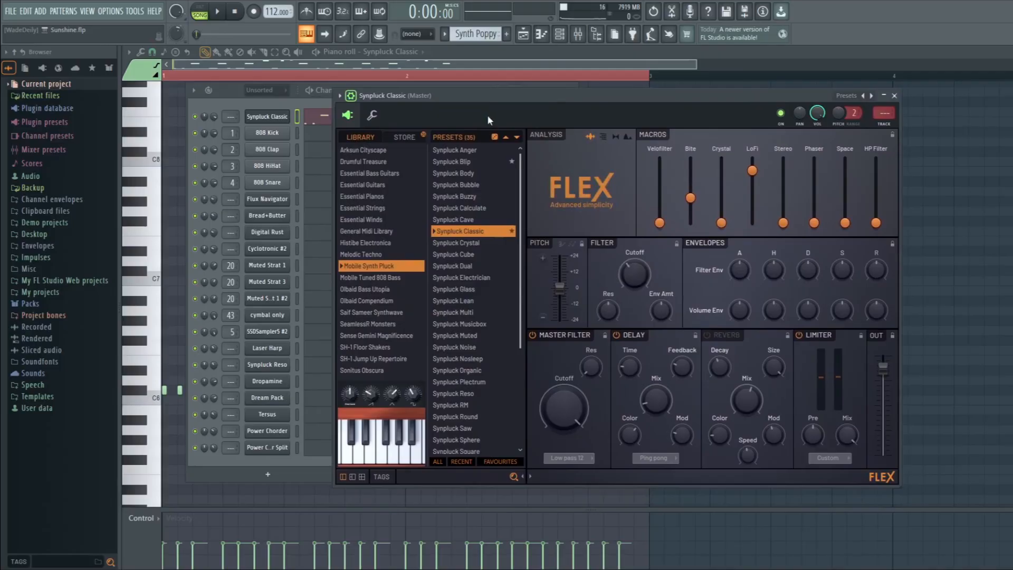
mouse_move(486, 96)
left_mouse_down()
mouse_move(509, 121)
mouse_move(487, 109)
left_mouse_up()
key("b")
key("q")
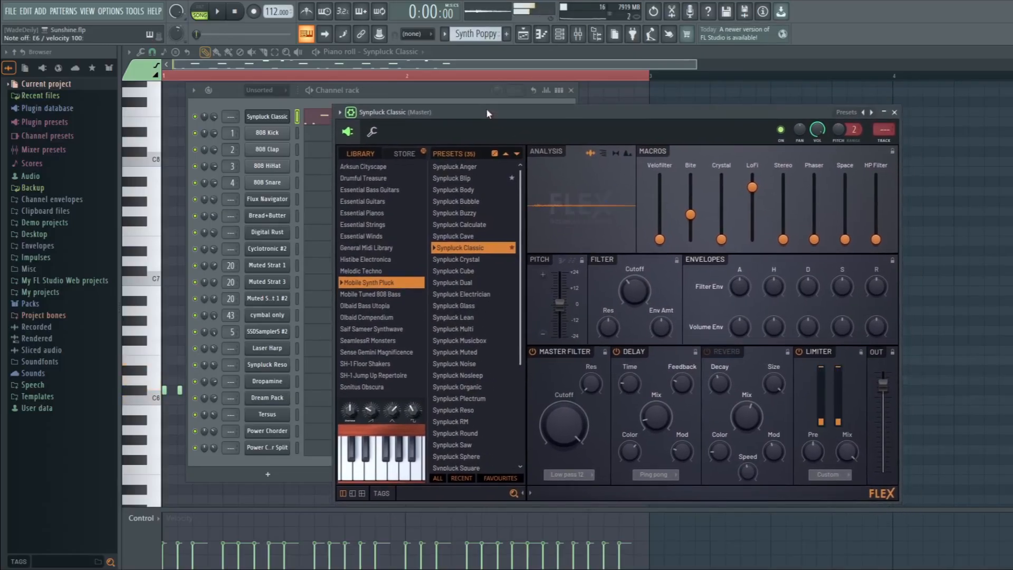
key("q")
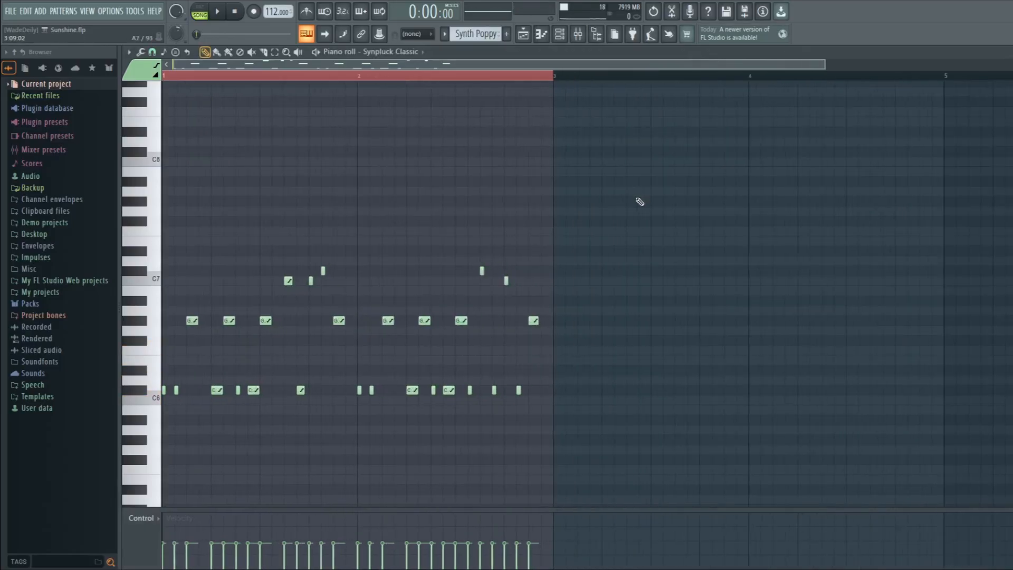
- Examine the Synth Poppy notes in the piano roll and switch playback to pattern mode
scroll(143, 388, "up", 3)
scroll(144, 388, "down", 2)
scroll(147, 384, "down", 2)
scroll(147, 385, "up", 3)
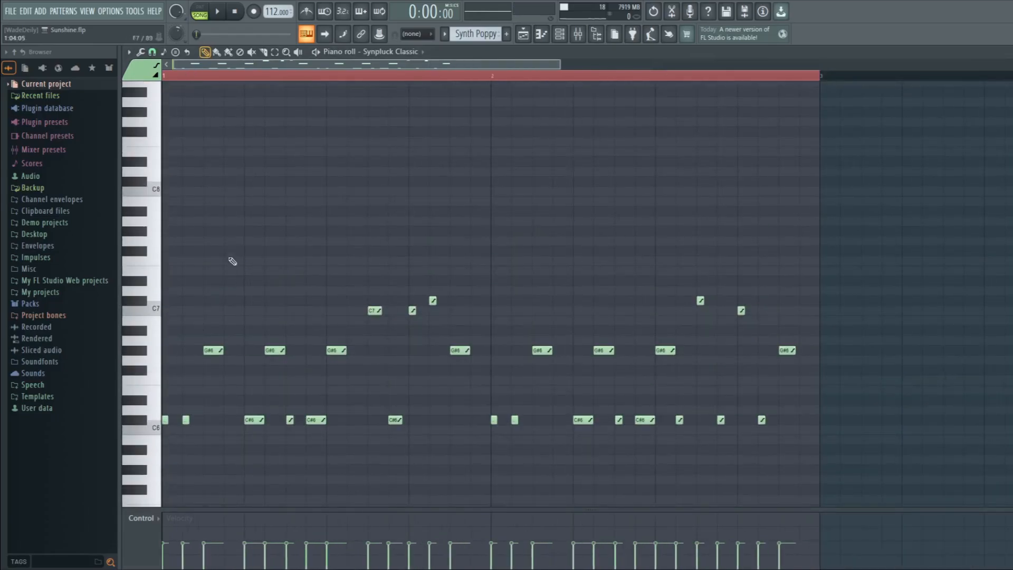
scroll(230, 259, "down", 3)
left_click(203, 14)
scroll(389, 227, "down", 1)
scroll(758, 131, "up", 1)
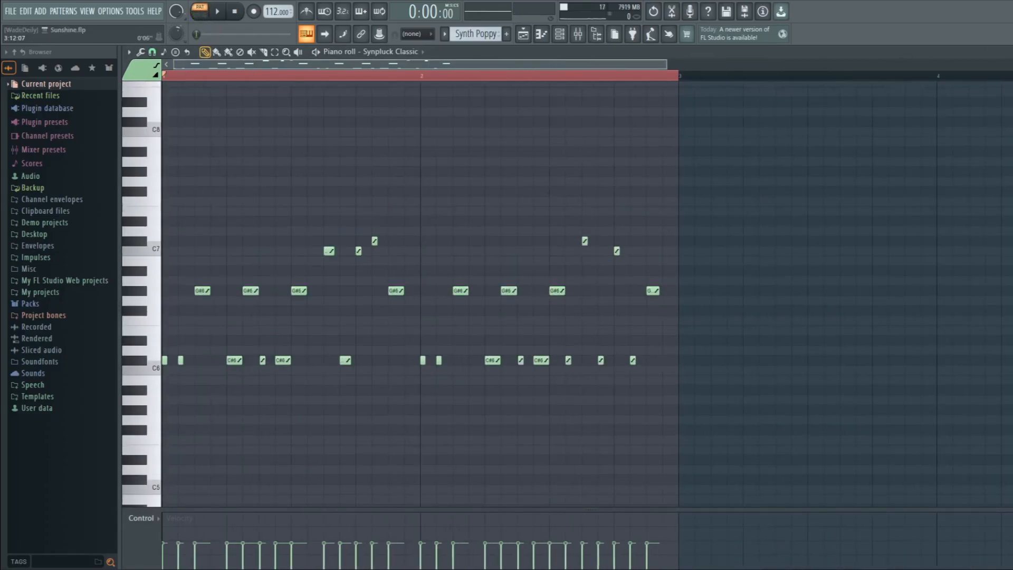
- Unmute Tracks 11, 10 and 5 in the playlist alongside the soloed Track 17 and start playback
right_click(933, 168)
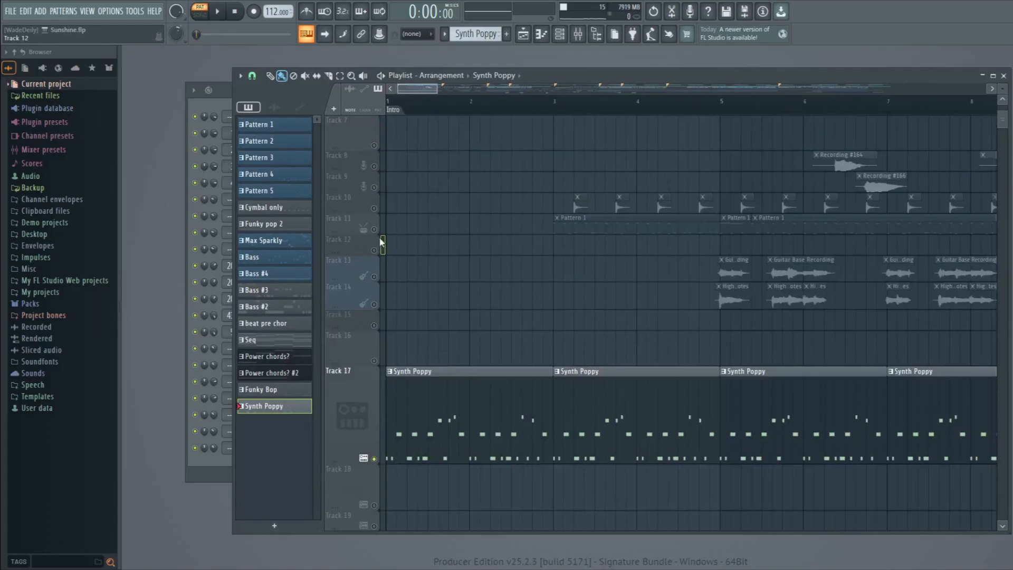
left_click(376, 228)
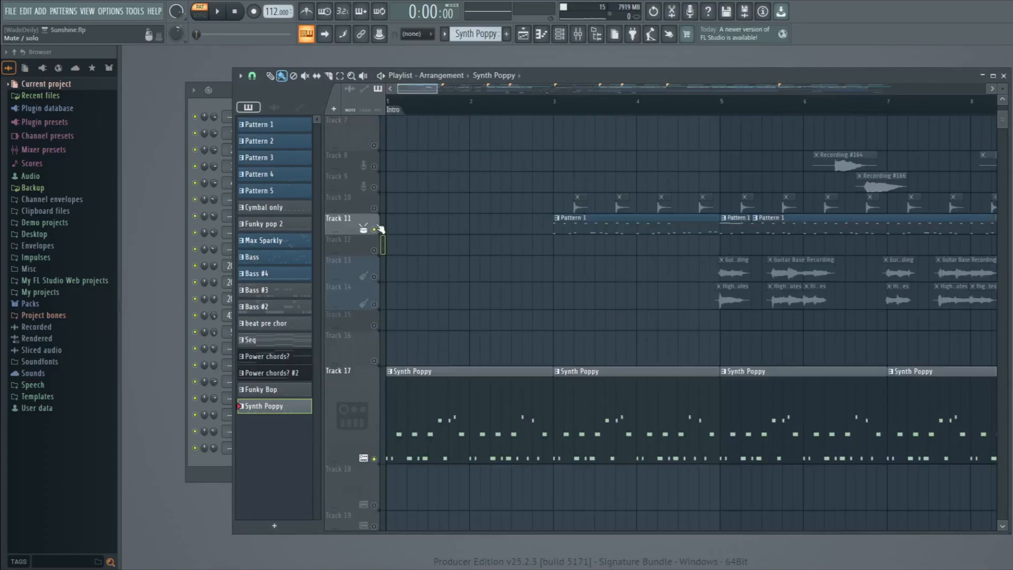
left_click(375, 208)
scroll(412, 204, "up", 1)
left_click(375, 174)
key("space")
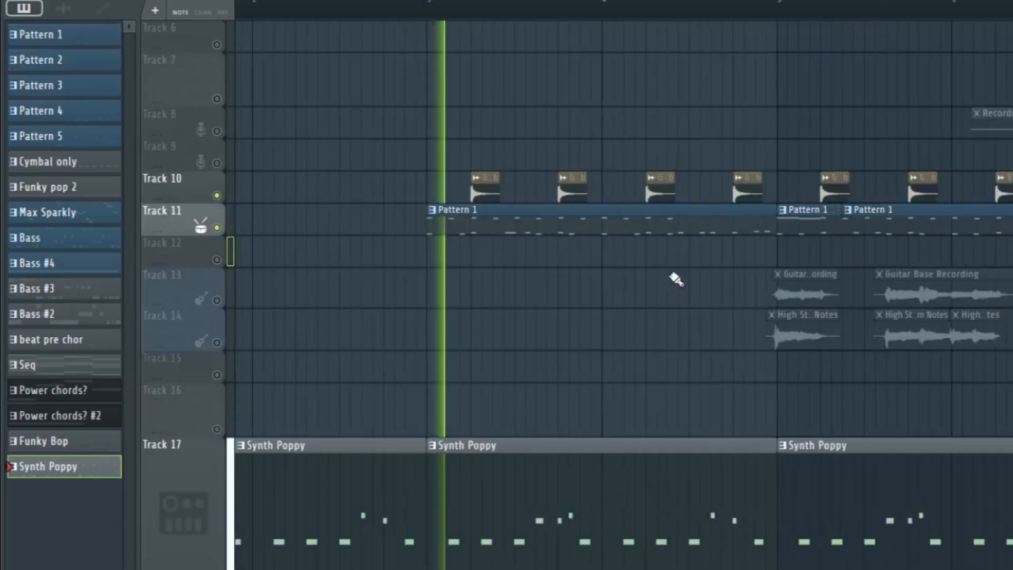
- Make Track 11 slightly taller during playback of the intro and stop playback
scroll(681, 292, "up", 1)
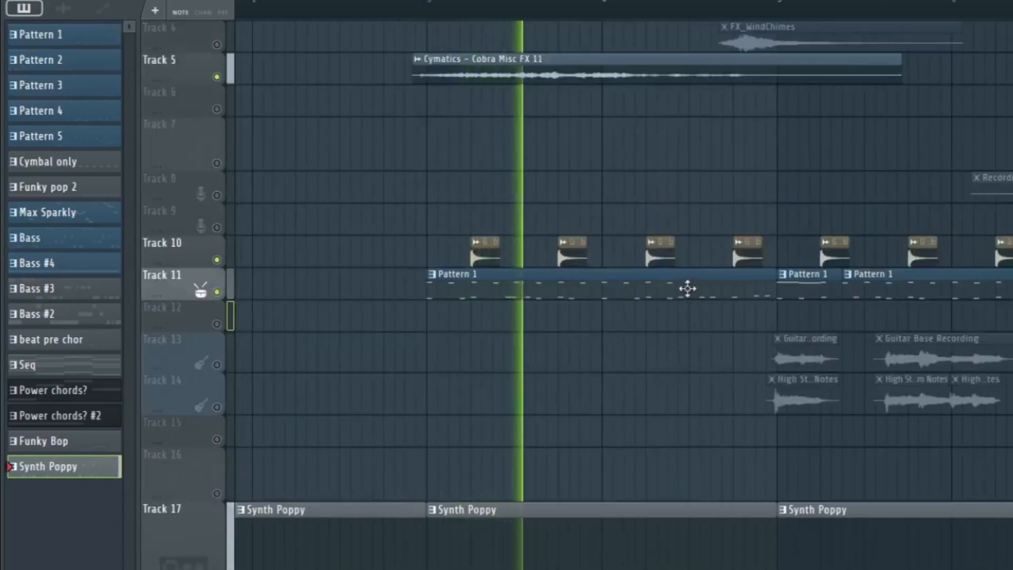
left_click_drag(199, 300, 199, 313)
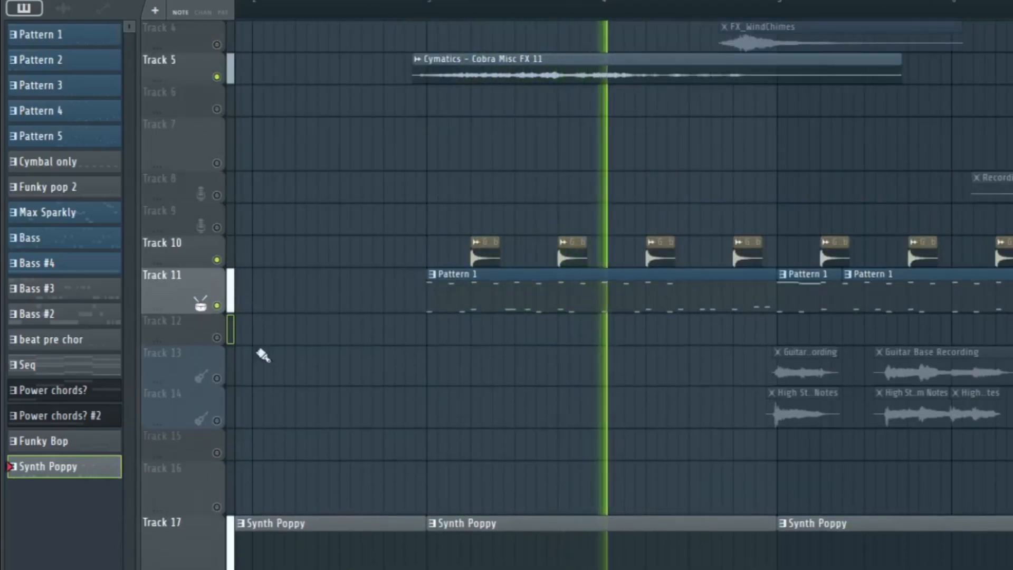
scroll(672, 354, "up", 1)
scroll(620, 350, "down", 2)
key("space")
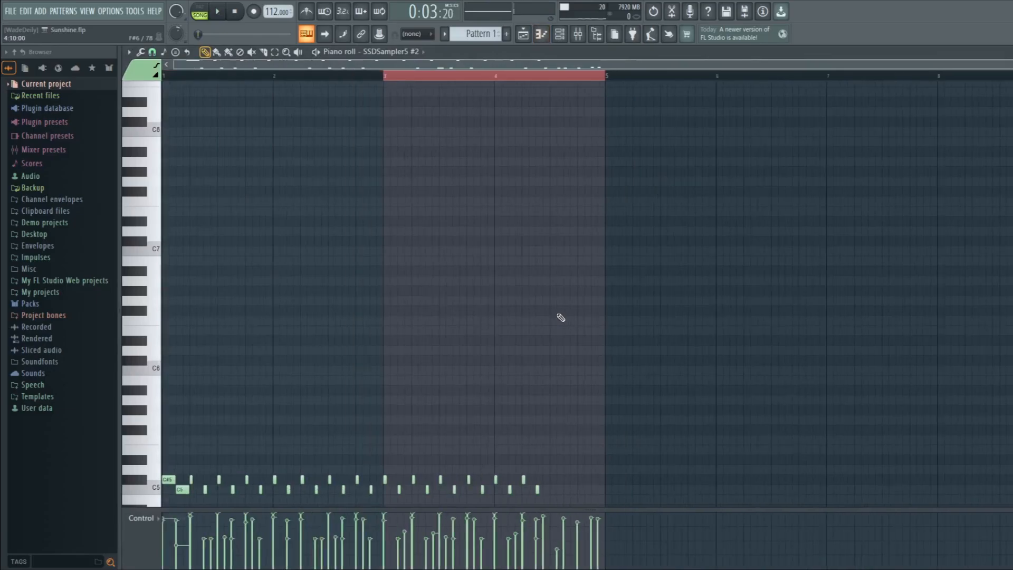
- Examine Pattern 1's SSDSampler5 #2 drum notes in the piano roll and switch playback to pattern mode
scroll(563, 308, "down", 3)
scroll(563, 308, "down", 2)
scroll(524, 257, "up", 5)
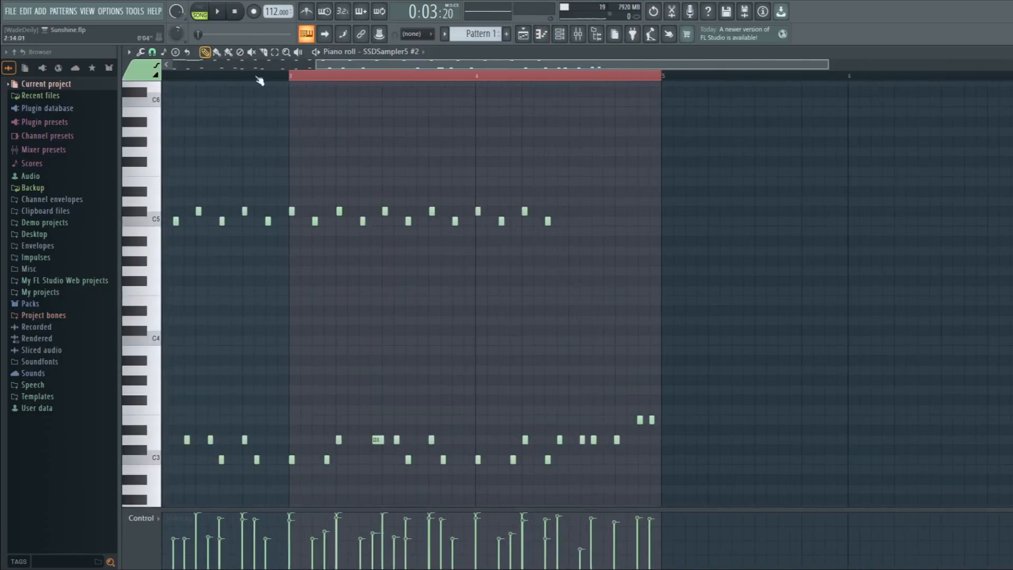
left_click(200, 11)
- Open the SSDSampler5 #2 drum plugin and move its window clear of the channel names
double_click(521, 51)
left_click(228, 112)
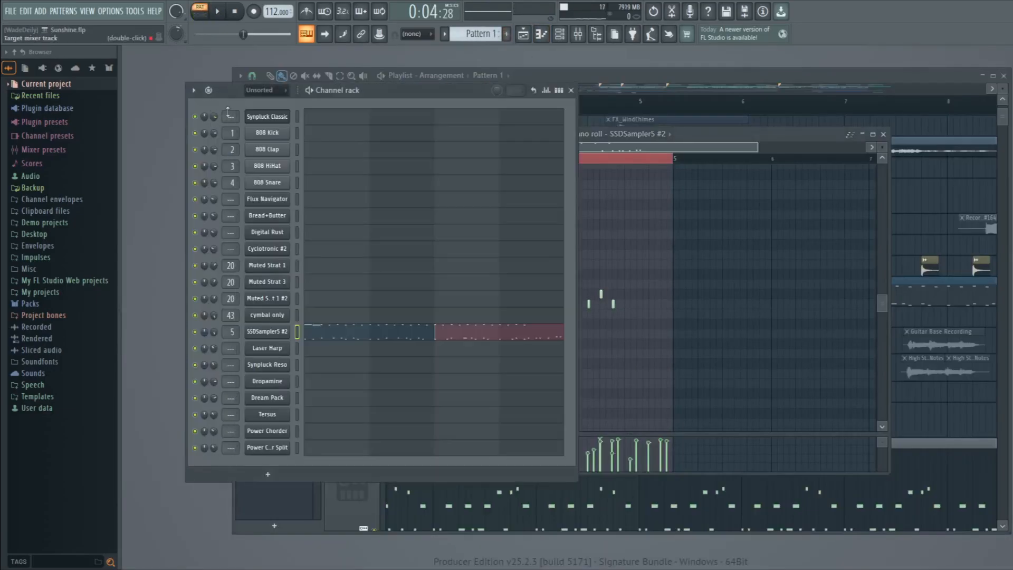
left_click(262, 337)
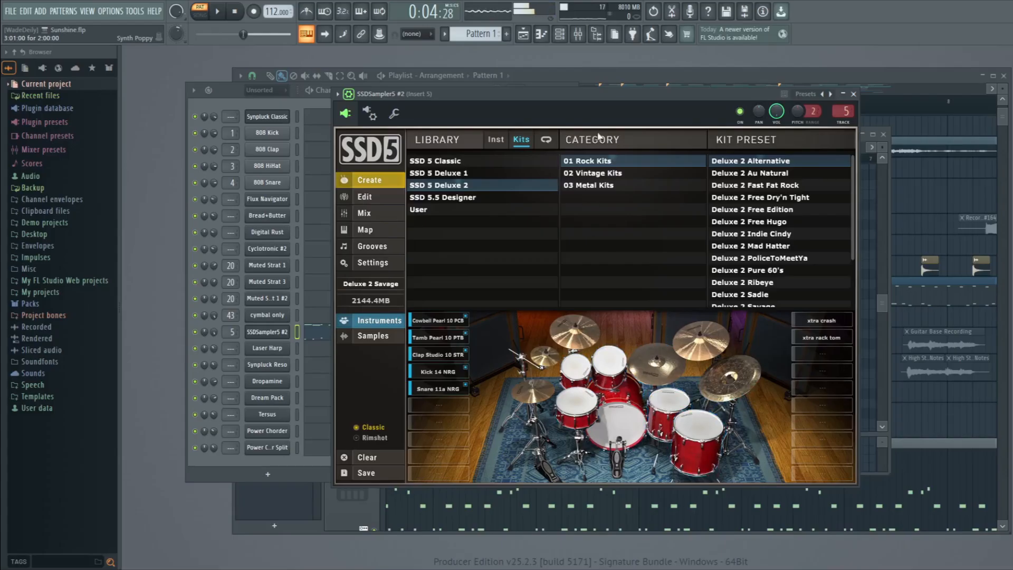
left_click_drag(611, 90, 666, 99)
left_click_drag(477, 98, 488, 88)
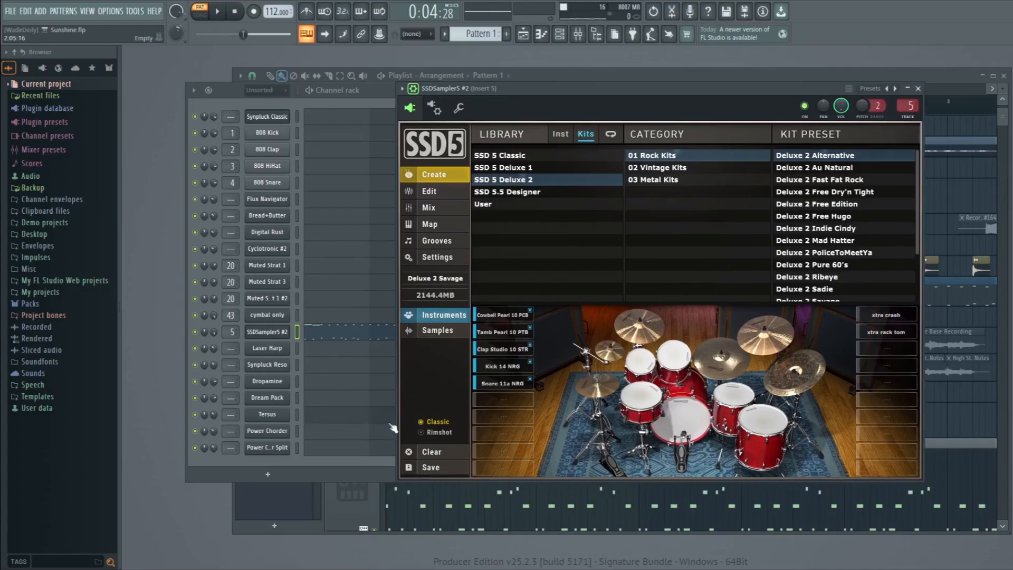
left_click_drag(576, 90, 519, 82)
left_click_drag(612, 80, 701, 129)
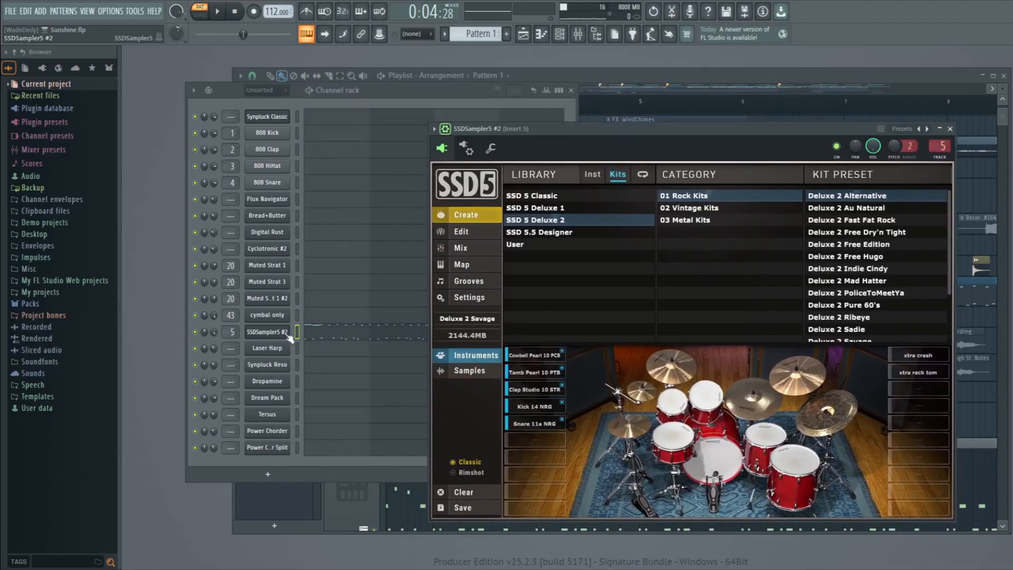
- Open the SSDSampler5 #2 notes in the piano roll and audition the C3 and D3 drum sounds
left_click(323, 331)
scroll(712, 168, "up", 2)
scroll(734, 215, "up", 4)
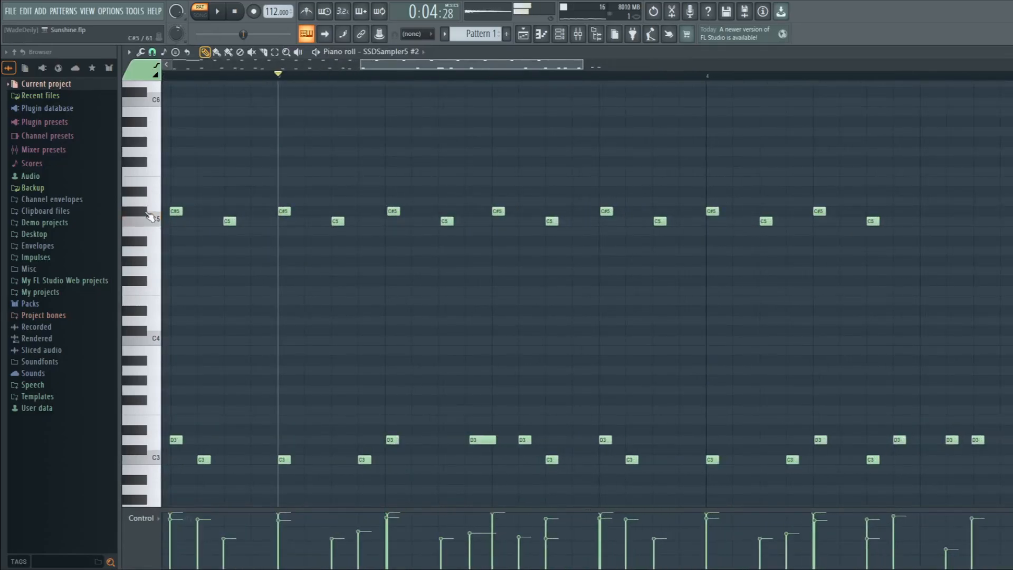
scroll(289, 317, "down", 3)
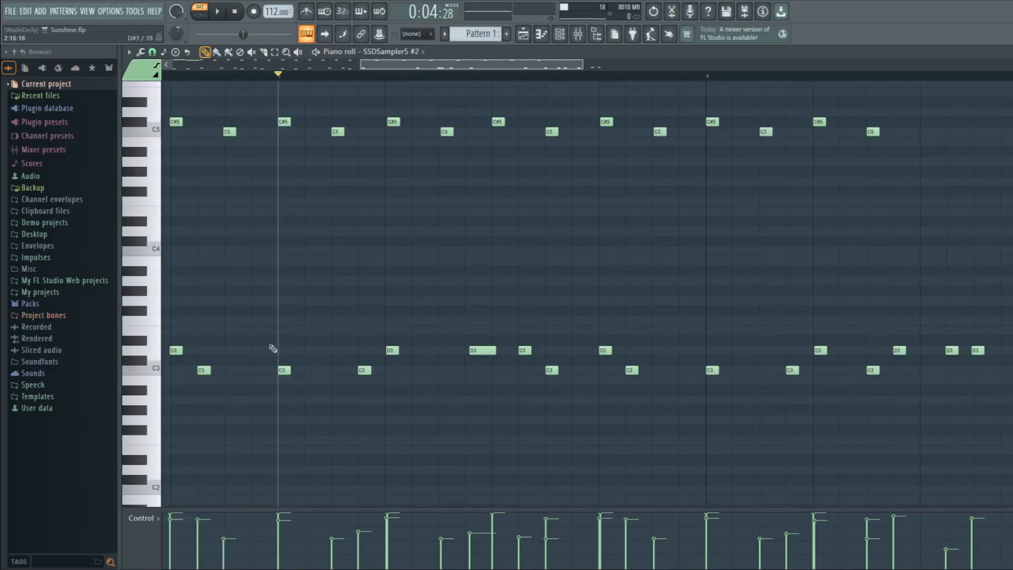
left_click(158, 372)
left_click(160, 350)
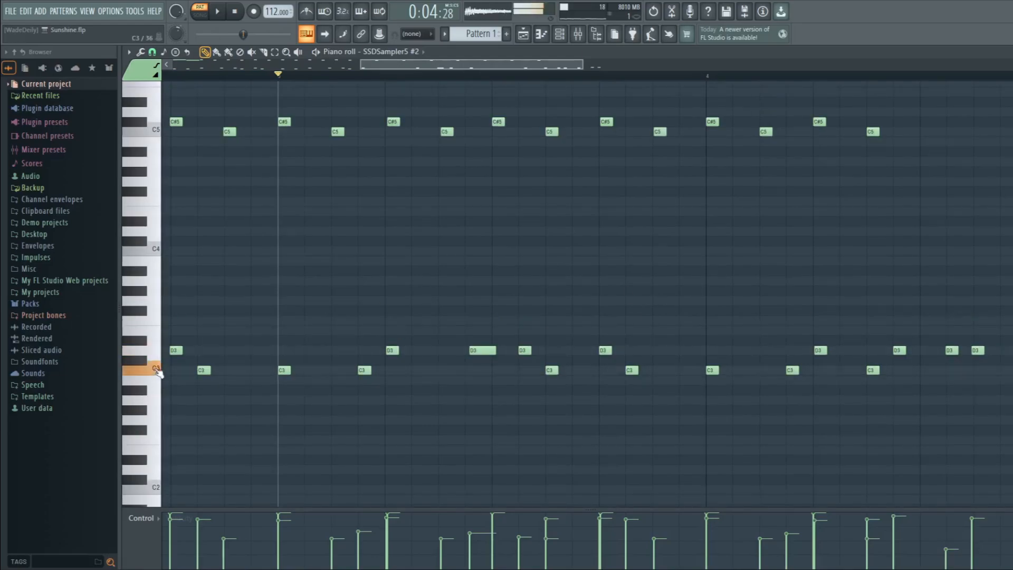
- Play Pattern 1's drum part from the piano roll through its ending fill and stop playback
left_click(217, 11)
scroll(315, 329, "down", 2)
scroll(337, 338, "up", 2)
scroll(696, 405, "up", 1)
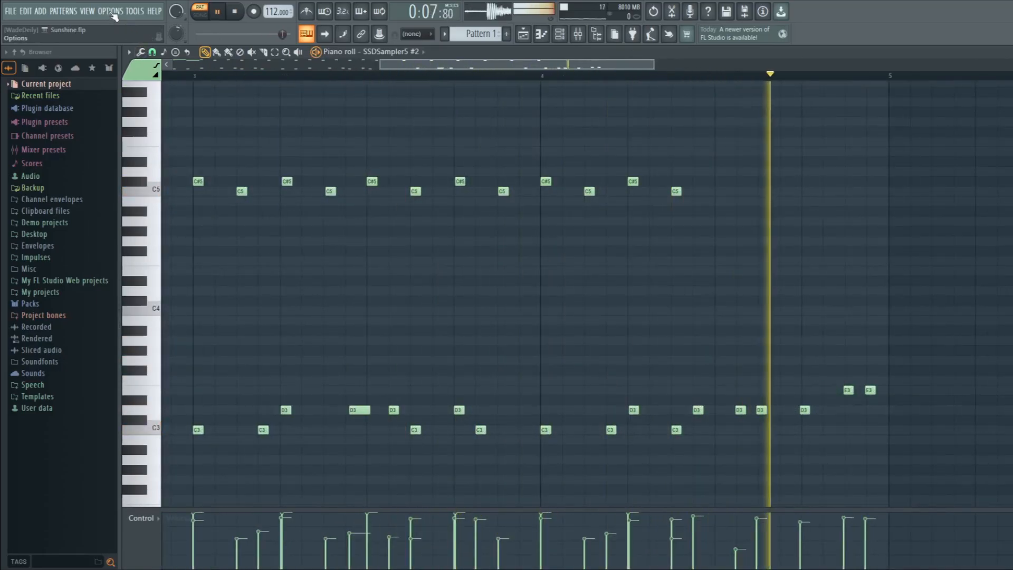
key("space")
- Return to the playlist and maximise its window
key("F5")
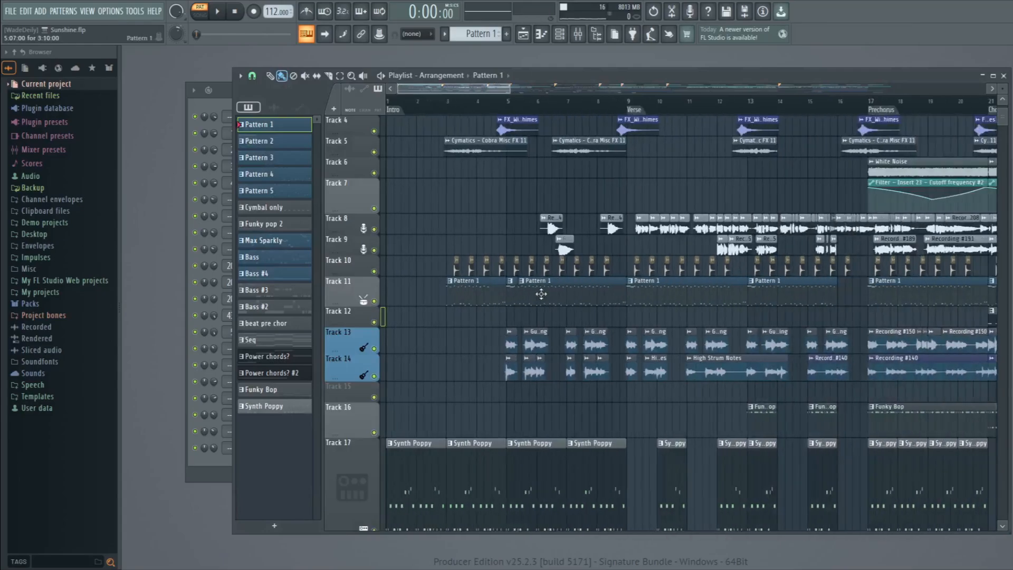
key("Return")
scroll(501, 211, "up", 3)
scroll(464, 141, "up", 4)
- Play the arrangement in song mode from about bar 4 of the intro
left_click(389, 87)
scroll(494, 250, "up", 2)
scroll(399, 158, "down", 4)
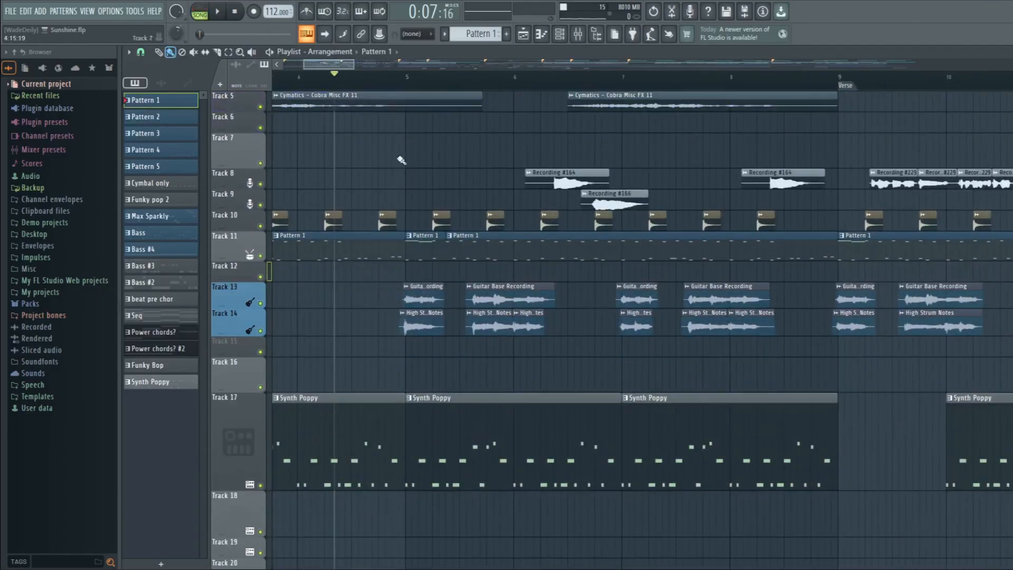
key("space")
scroll(542, 348, "up", 2)
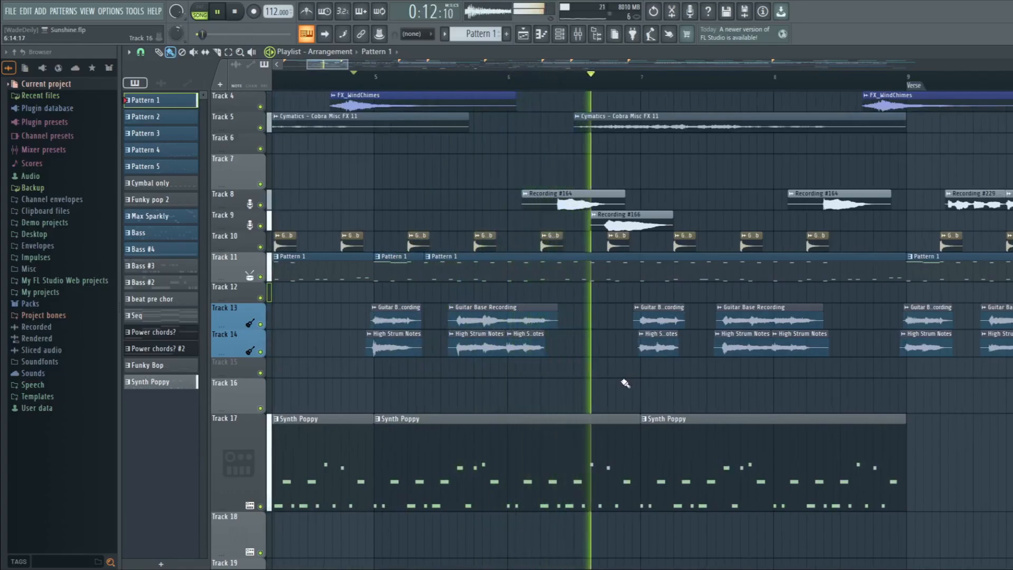
- Make Tracks 8 and 9 taller and briefly replay the intro from just before bar 5
key("space")
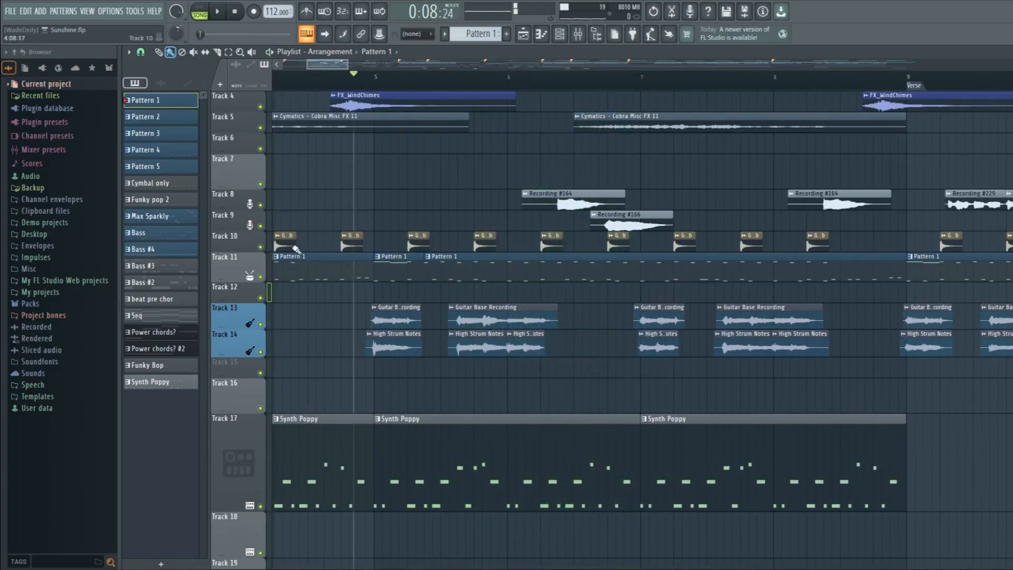
left_click_drag(236, 226, 233, 215)
key("space")
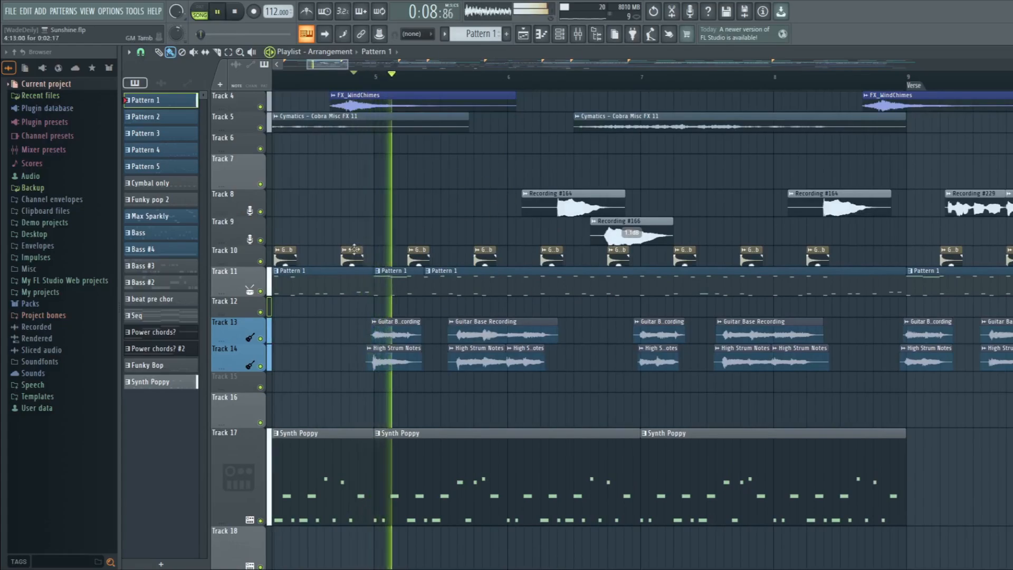
scroll(584, 93, "down", 1)
key("space")
scroll(586, 95, "up", 2)
scroll(372, 364, "up", 3)
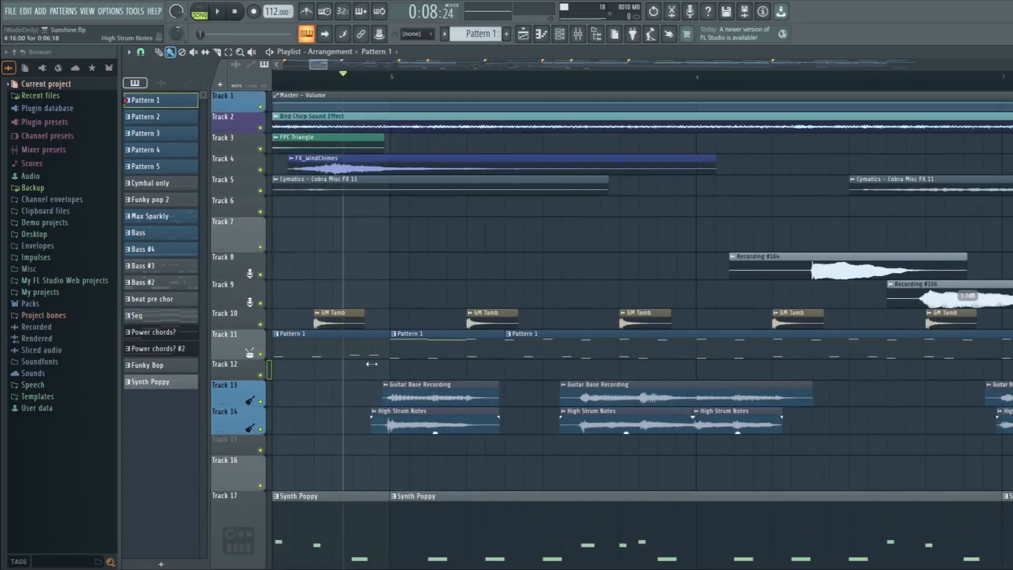
- Enlarge and solo the Guitar Base Recording track, and play it from just before bar 5 to about bar 6
scroll(380, 362, "down", 3)
scroll(298, 331, "up", 2)
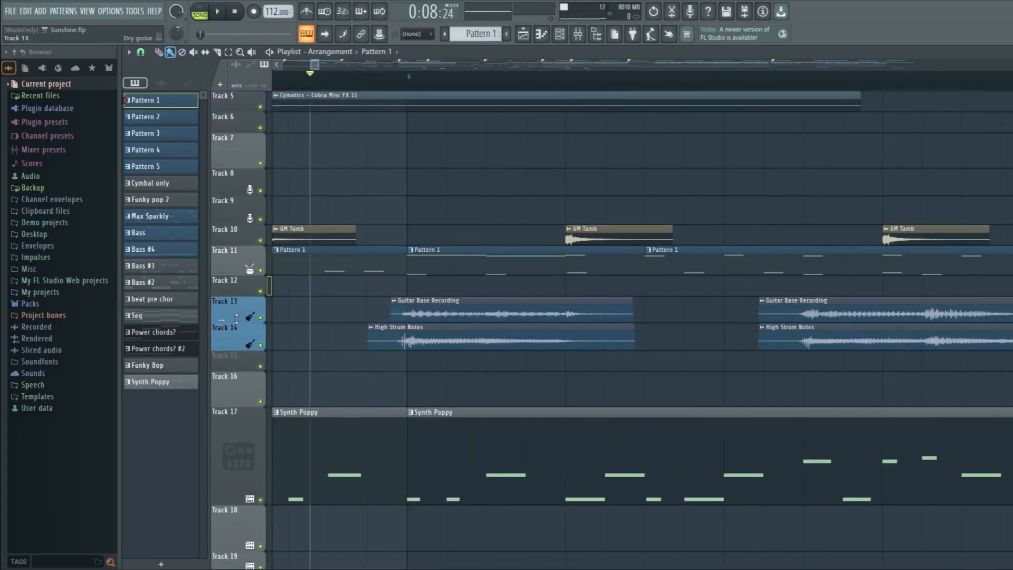
left_click_drag(236, 318, 236, 335)
right_click(260, 333)
scroll(391, 95, "up", 2)
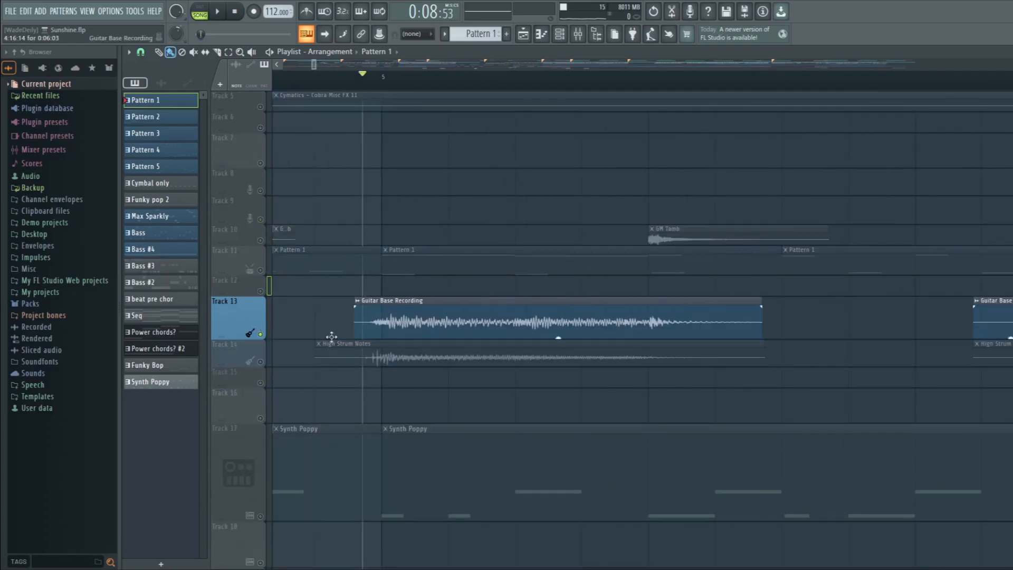
key("space")
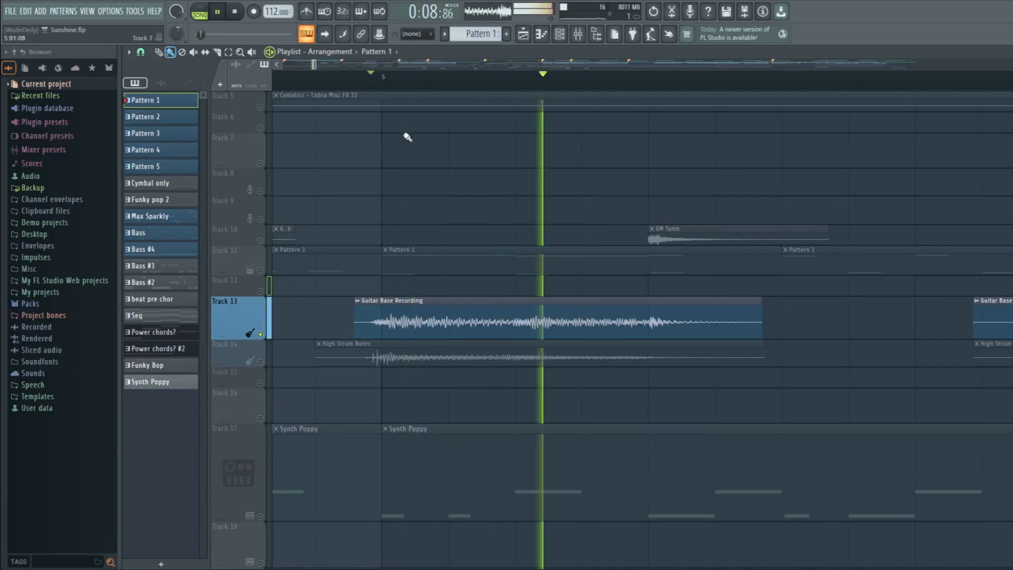
scroll(323, 275, "down", 3)
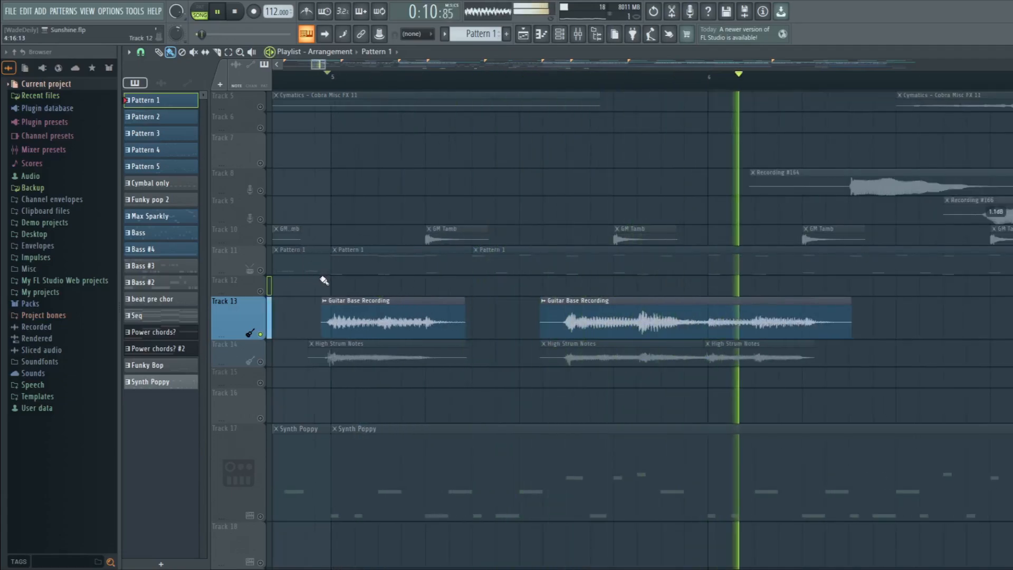
key("space")
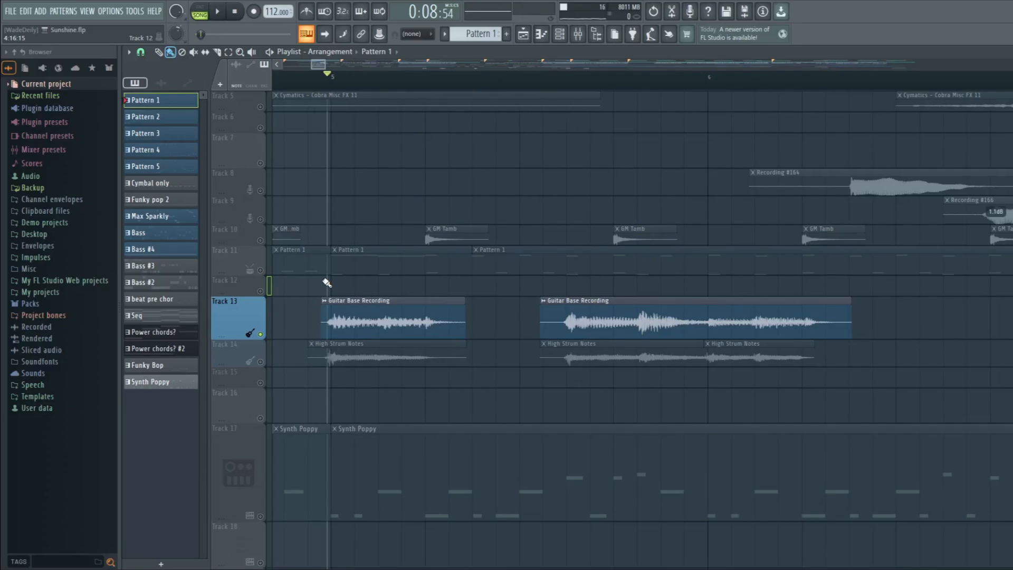
- Enlarge Track 14, mute Track 13, and play only the High Strum Notes from just before bar 5
left_click_drag(236, 367, 237, 386)
left_click(261, 334)
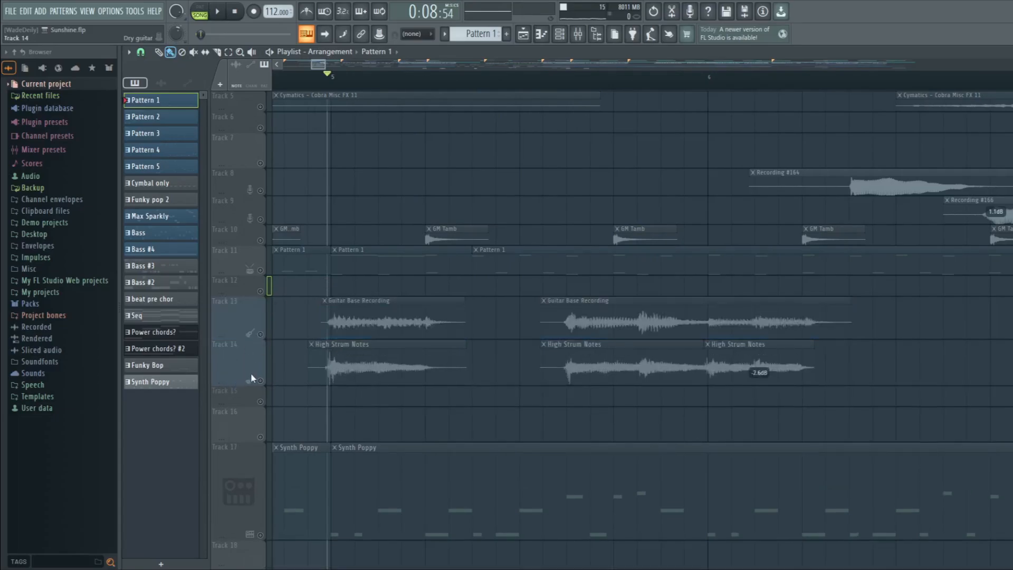
left_click(260, 381)
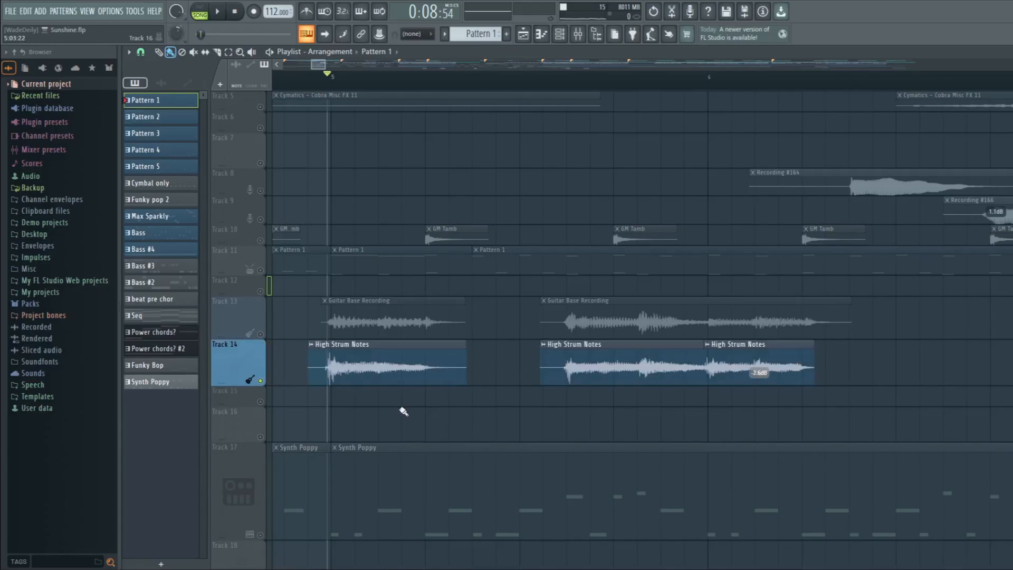
left_click(317, 87)
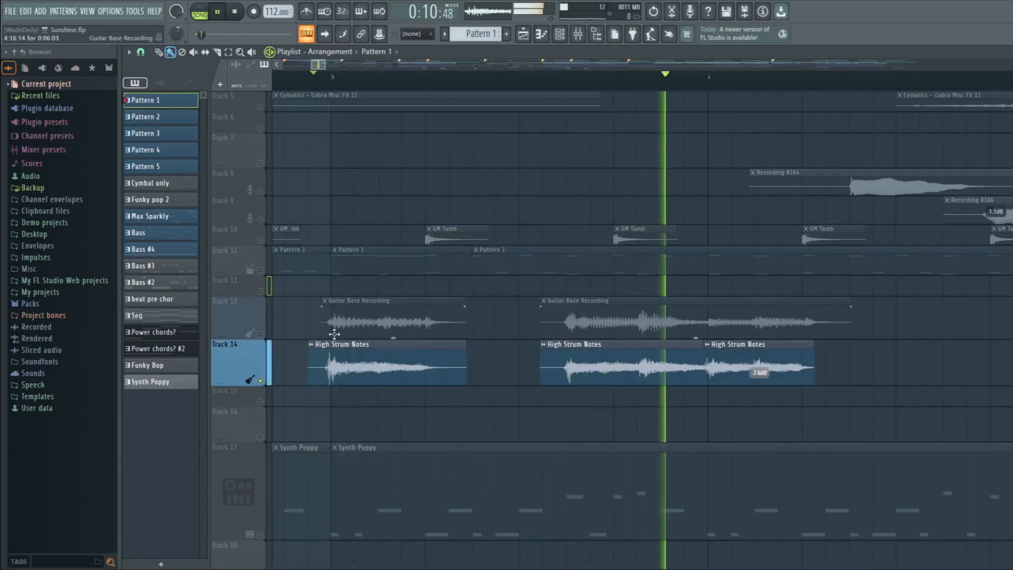
key("space")
- Unmute Track 13 and play both guitar tracks together from just before bar 5
left_click(260, 335)
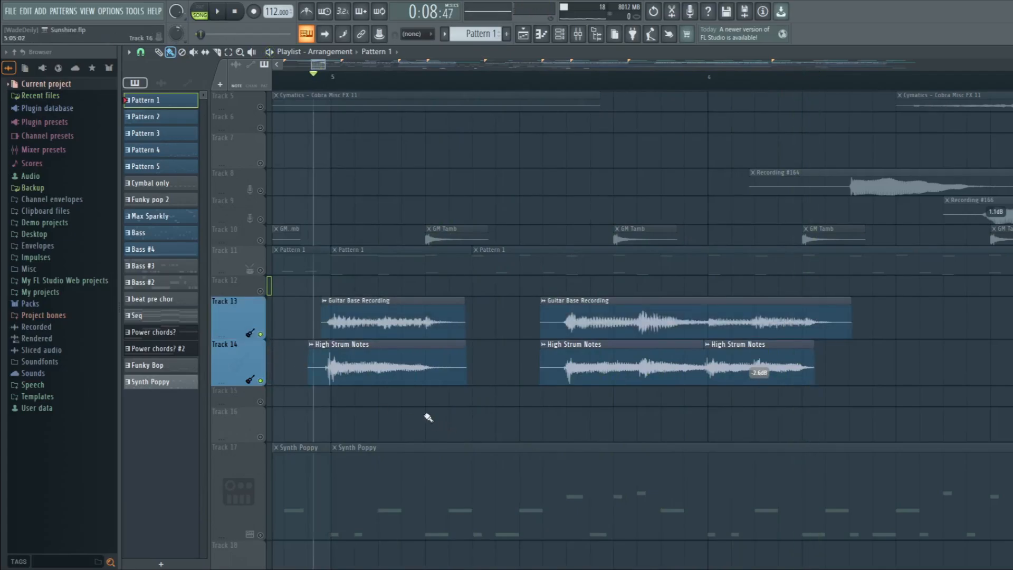
key("space")
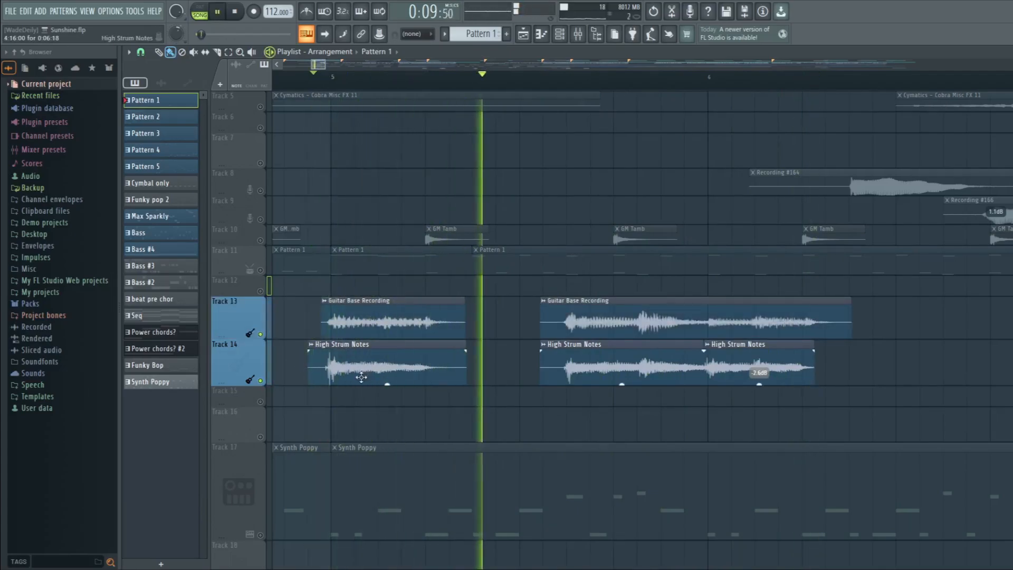
scroll(360, 374, "up", 1)
key("space")
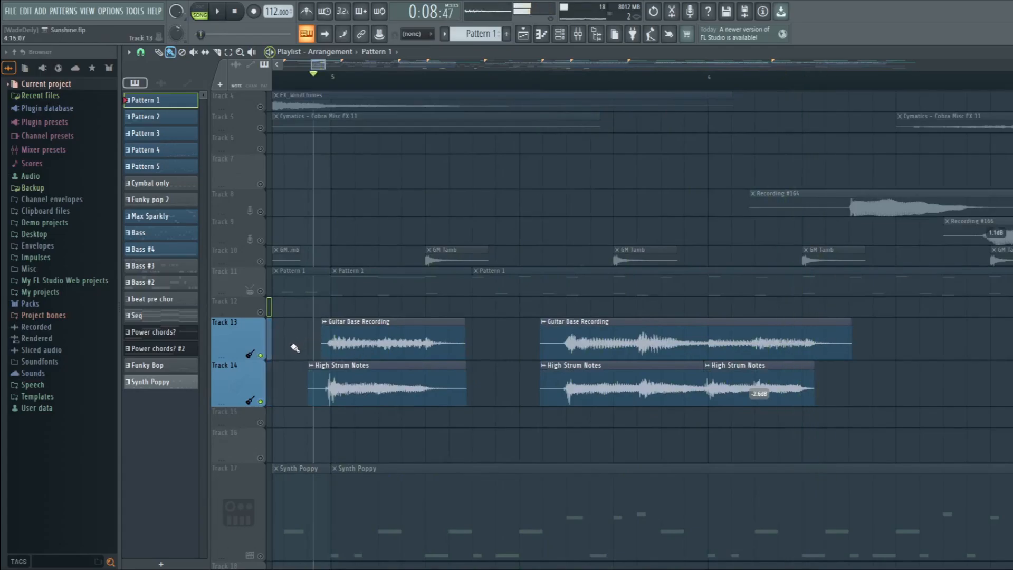
- Turn off the guitar solo so that every playlist track is active again
scroll(304, 358, "down", 2)
scroll(470, 267, "down", 3)
left_click(623, 78)
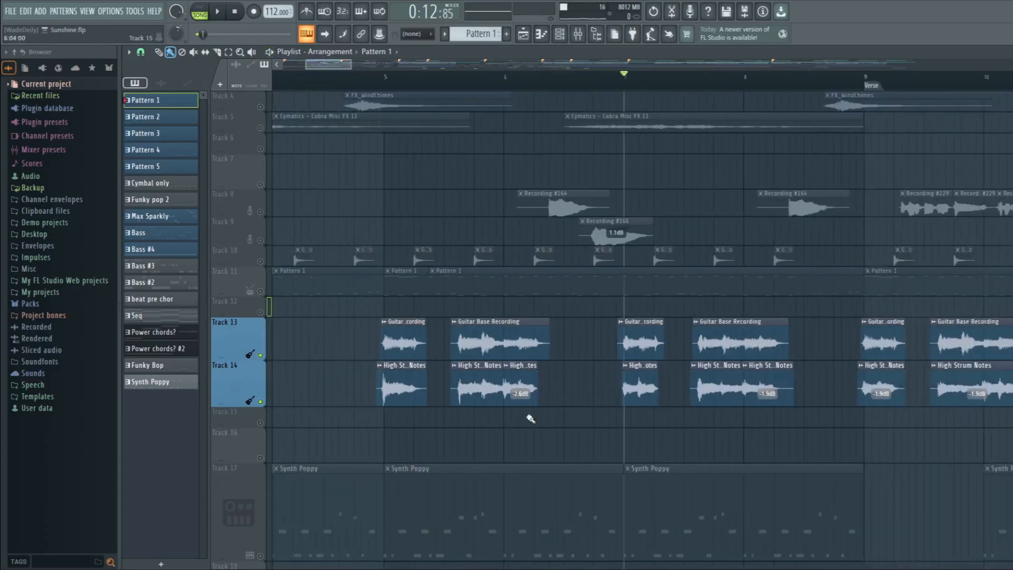
right_click(261, 355)
scroll(365, 368, "down", 2)
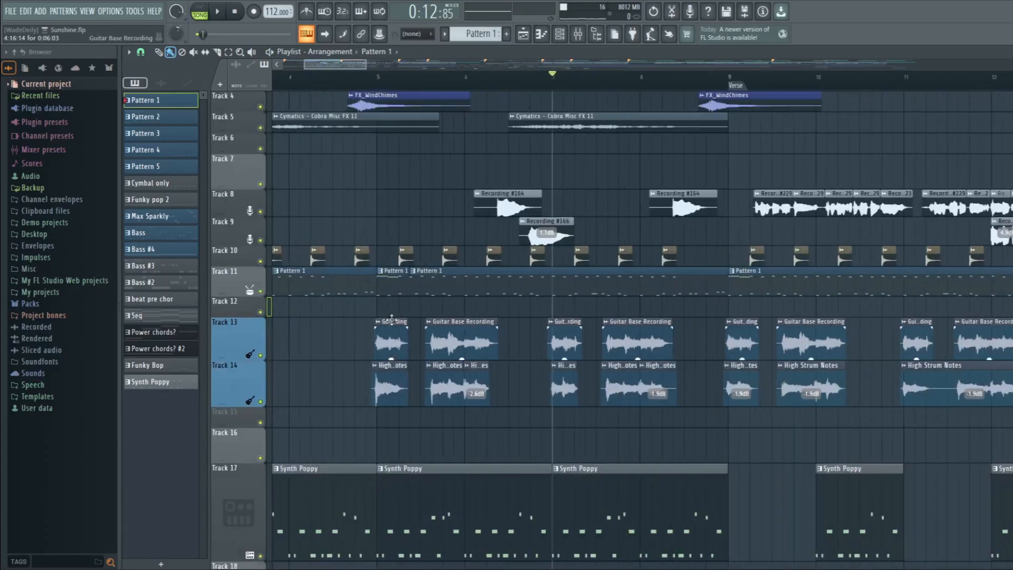
- Play the full arrangement from about bar 5 past bar 8, making Tracks 12 and 17 shorter along the way
left_click(373, 78)
key("space")
scroll(388, 201, "down", 2)
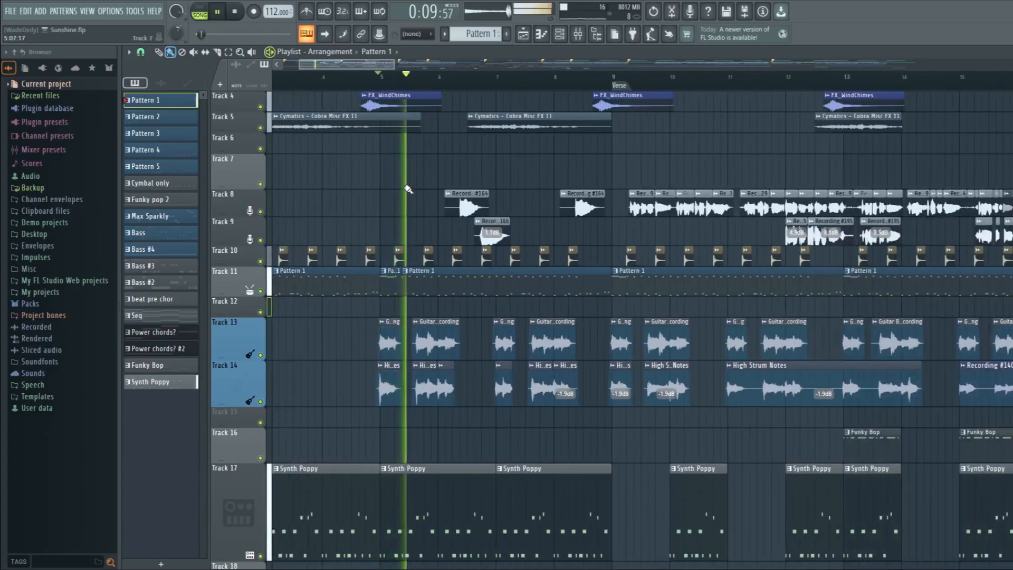
scroll(434, 225, "down", 1)
scroll(462, 267, "up", 1)
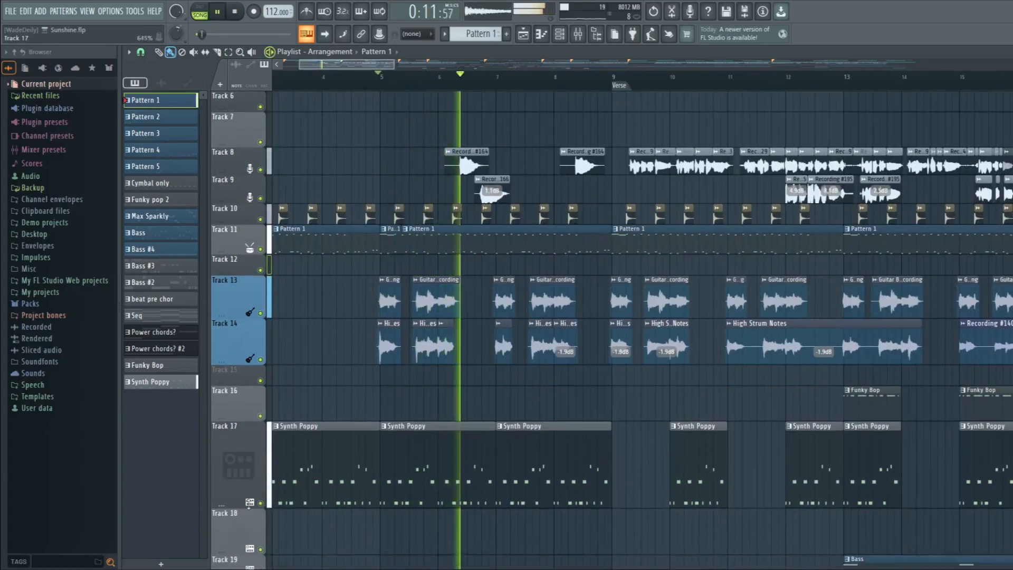
left_click_drag(244, 255, 243, 246)
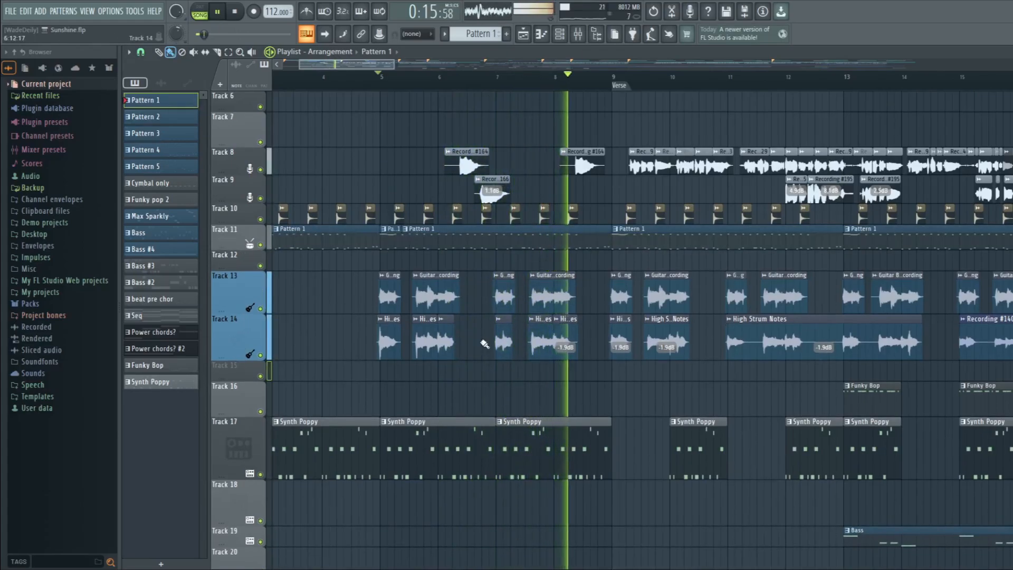
scroll(729, 366, "up", 2)
key("space")
- Play the arrangement from the Verse marker at bar 9 past bar 12 and stop playback
scroll(725, 359, "up", 5)
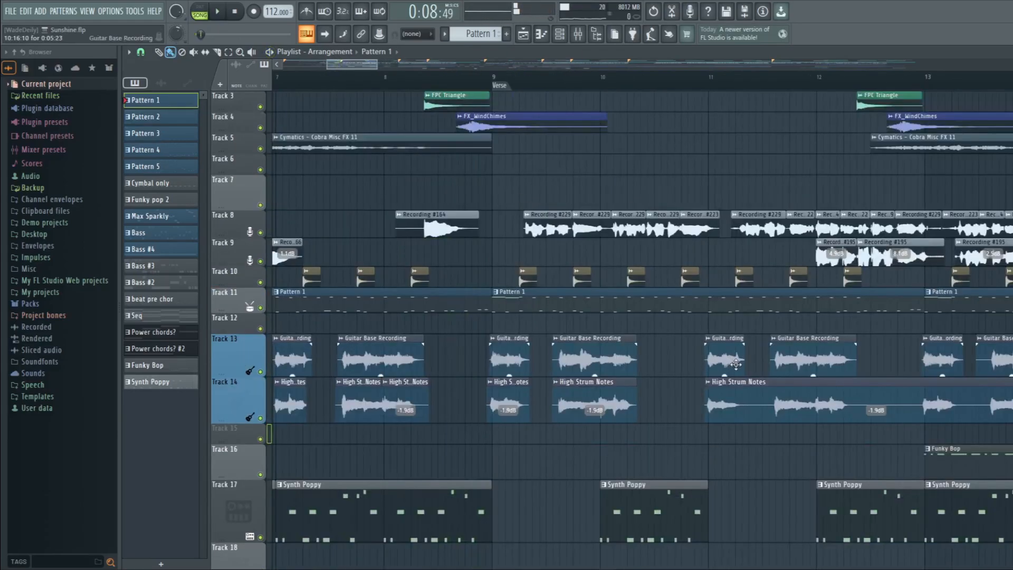
scroll(598, 246, "up", 2)
scroll(449, 232, "down", 4)
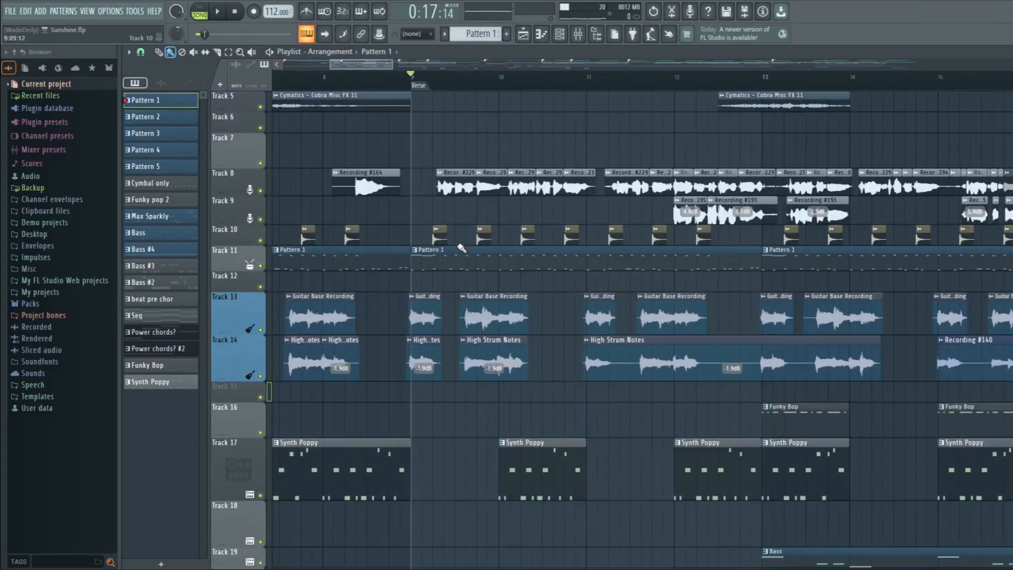
scroll(527, 327, "up", 2)
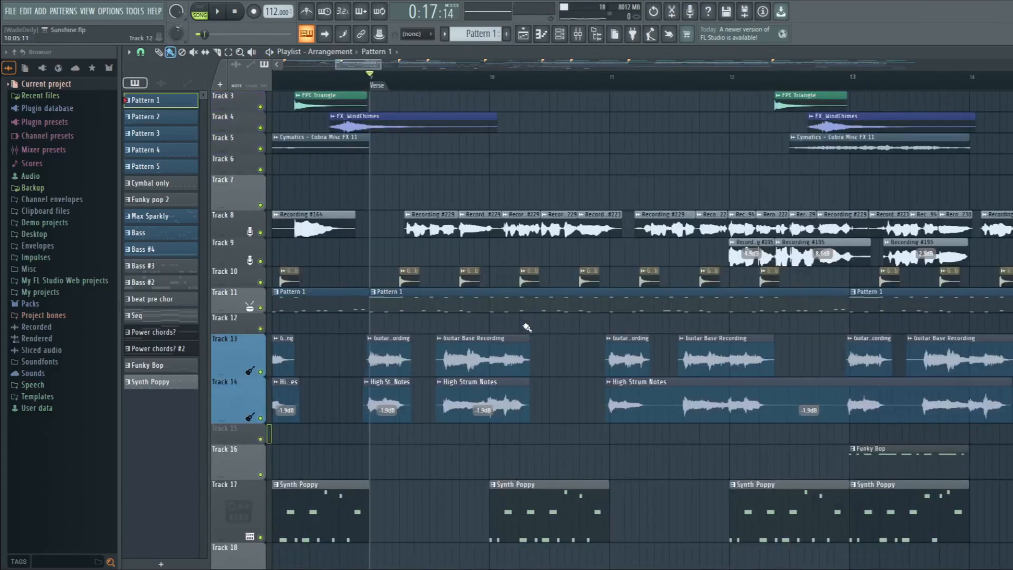
scroll(554, 280, "down", 4)
scroll(587, 357, "up", 4)
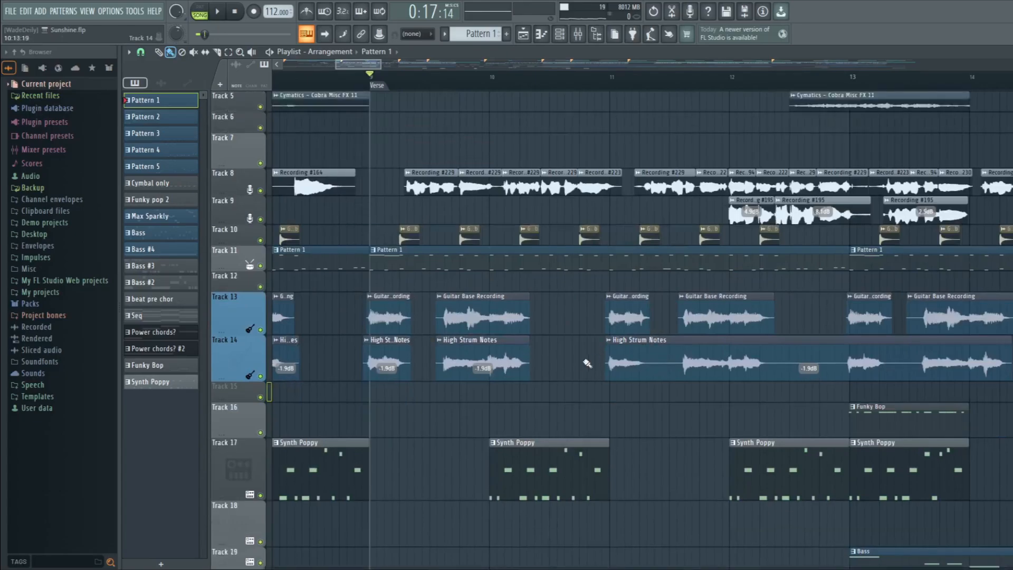
key("space")
scroll(364, 362, "down", 2)
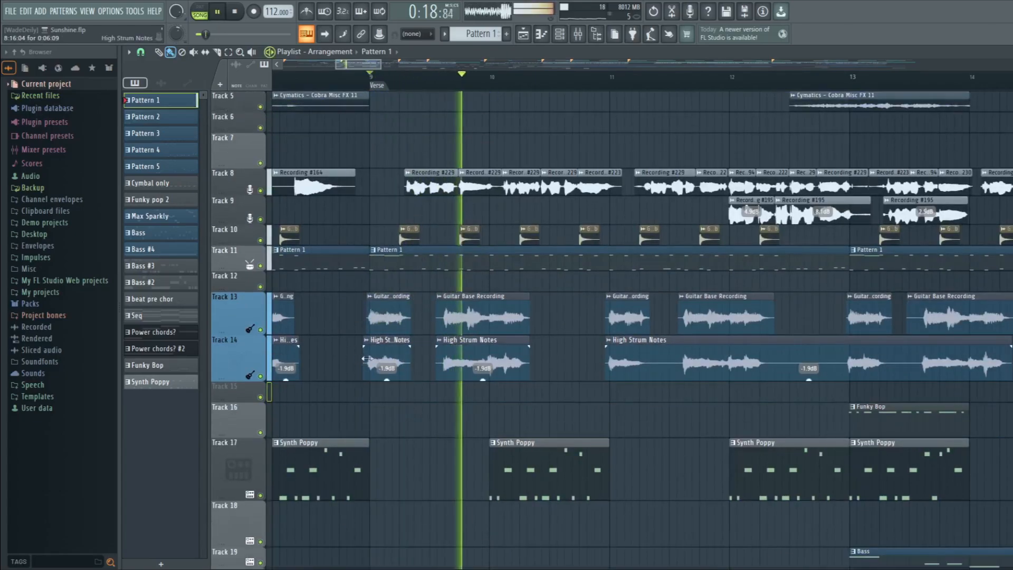
scroll(418, 373, "up", 1)
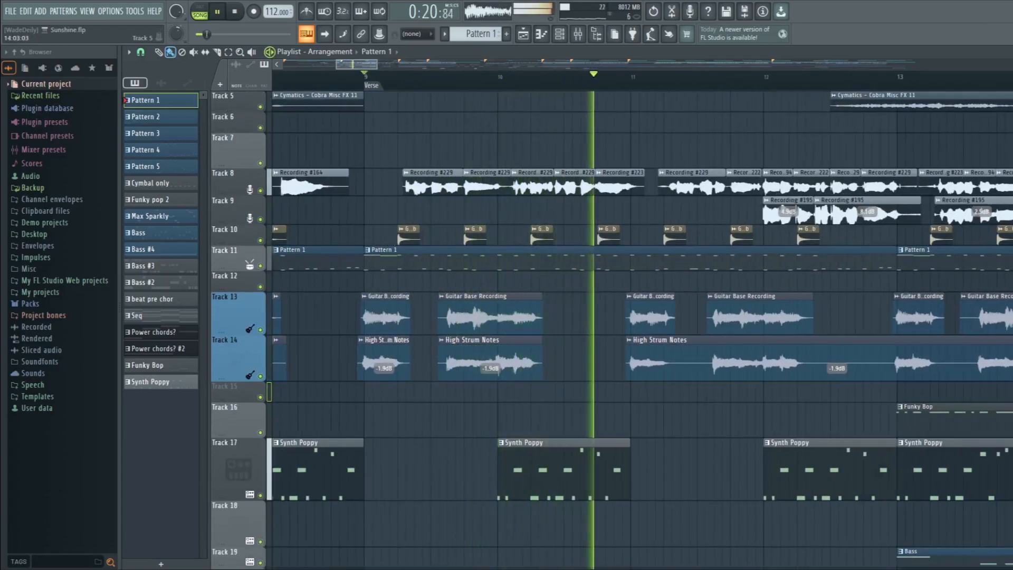
scroll(909, 140, "up", 4)
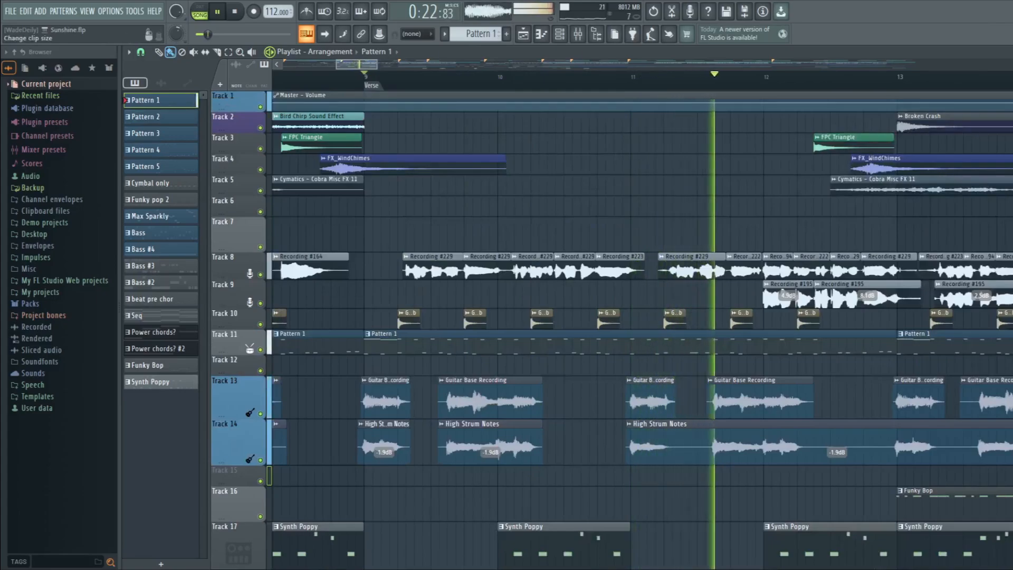
scroll(908, 140, "down", 2)
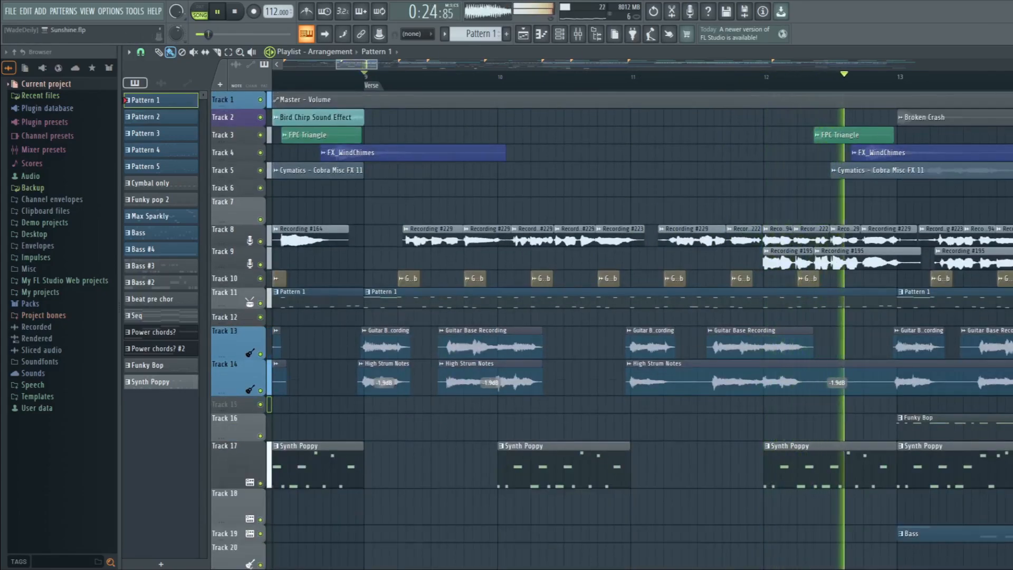
scroll(909, 140, "up", 2)
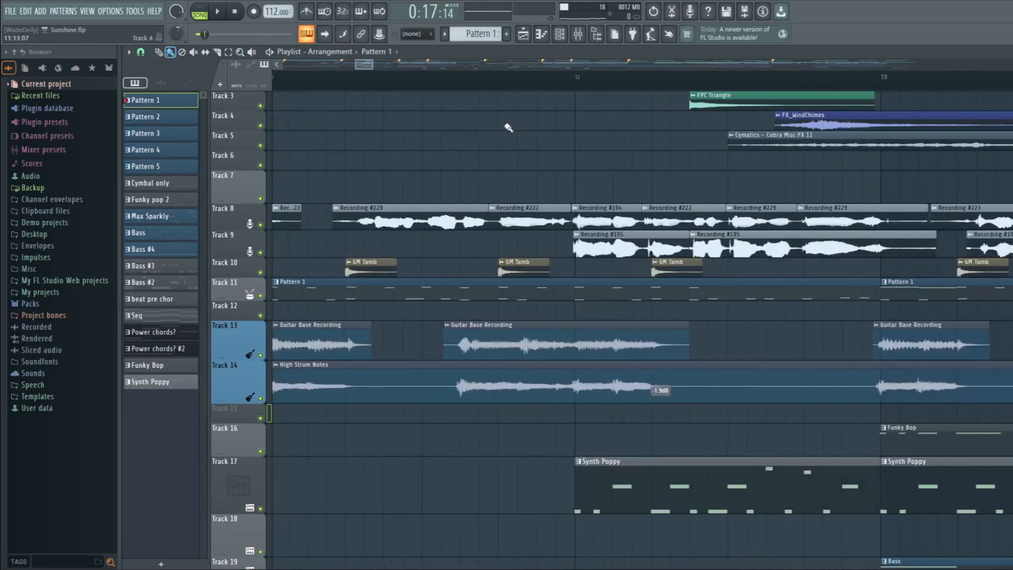
- Open the Recording #229 vocal clip's settings and the mixer to show the Verse insert's effect chain
double_click(402, 219)
left_click(578, 34)
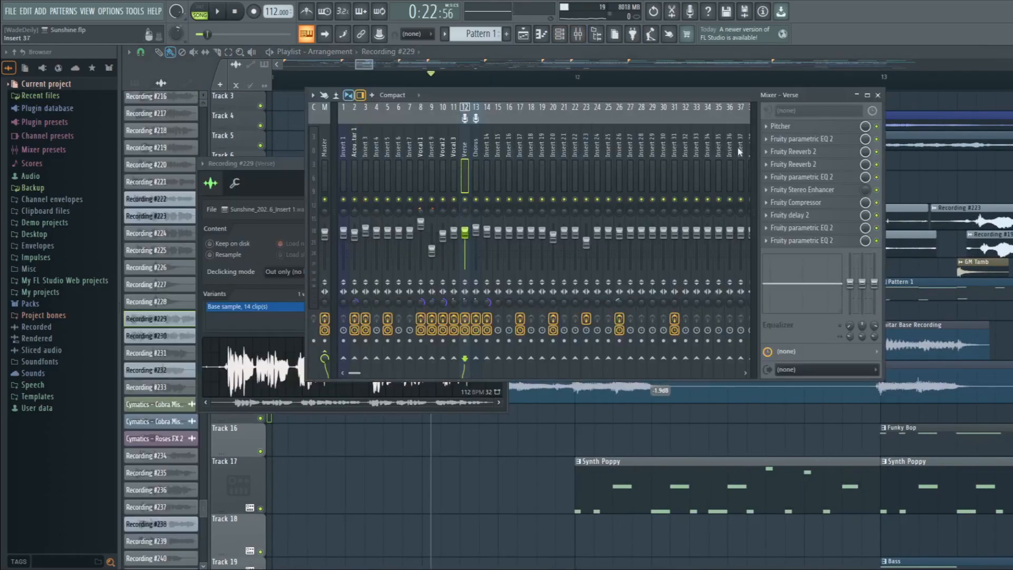
left_click_drag(781, 95, 836, 119)
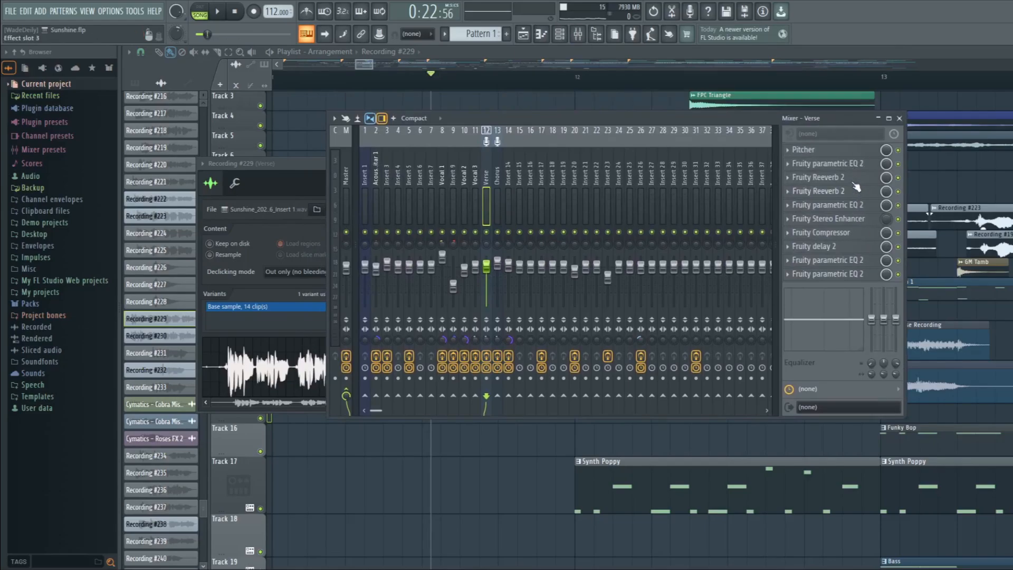
left_click_drag(833, 135, 829, 203)
- Open the Fruity Compressor on the Verse insert to view its settings, and return to the playlist around bar 12
left_click(845, 301)
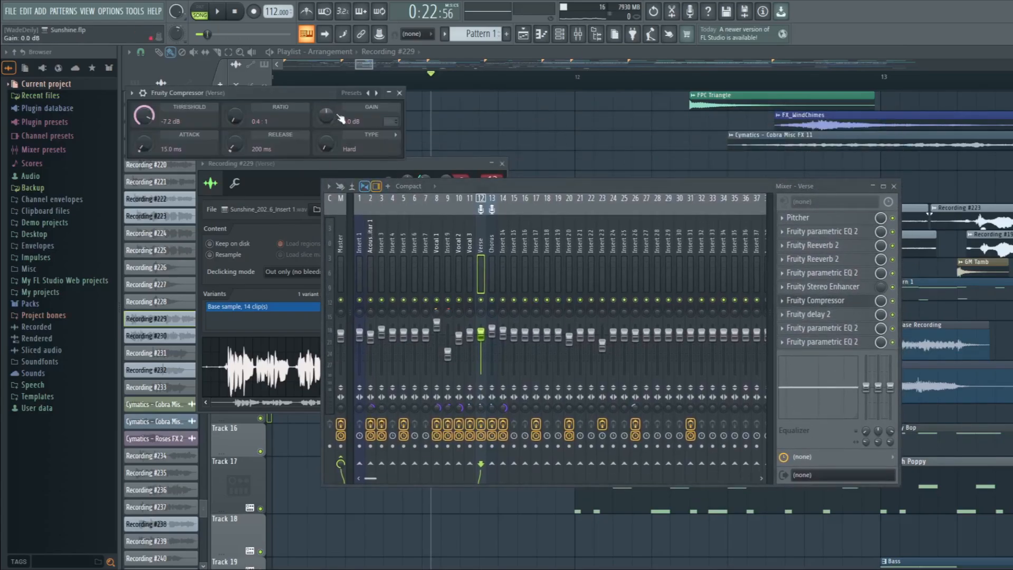
left_click_drag(317, 100, 419, 216)
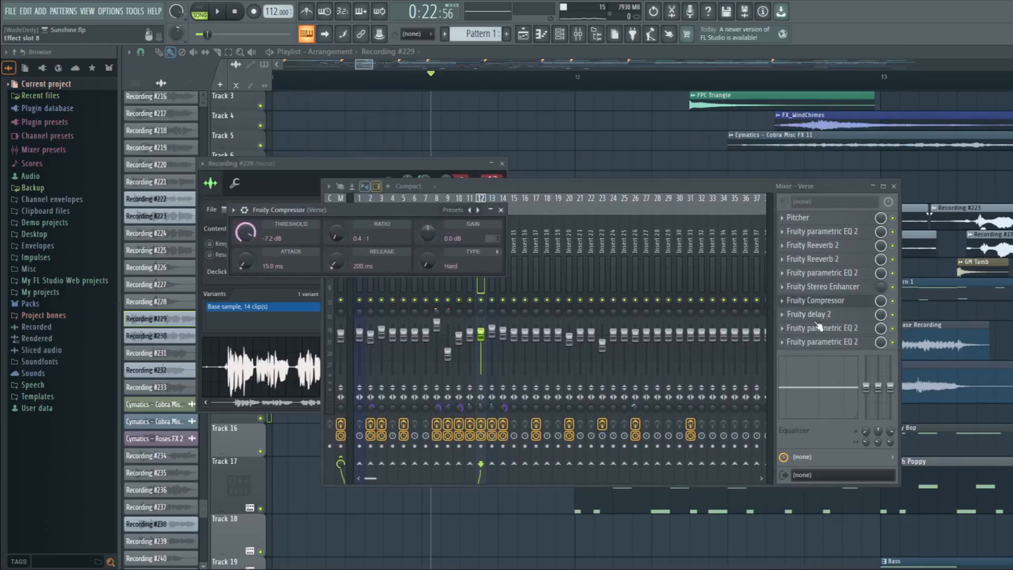
left_click_drag(607, 186, 614, 201)
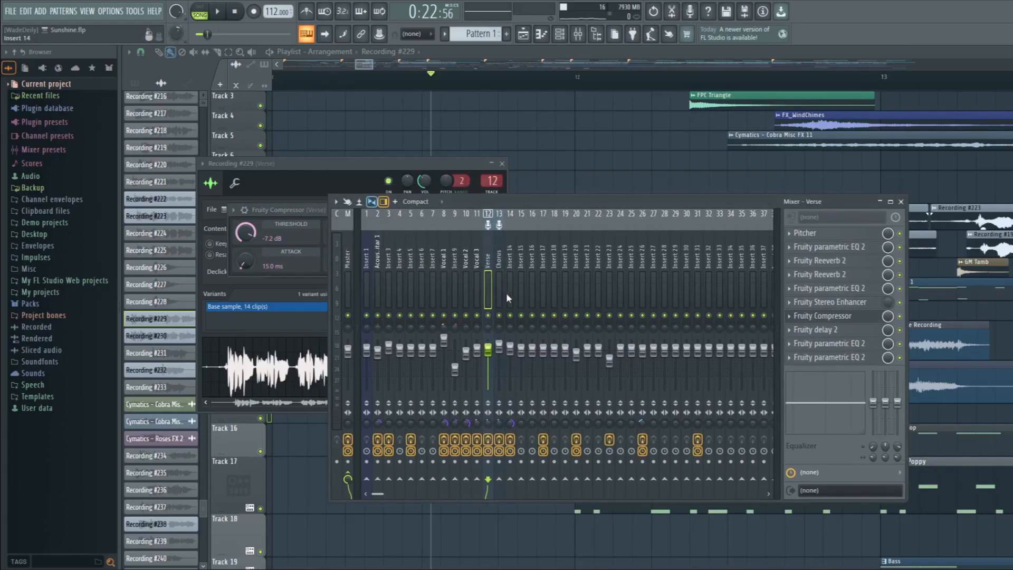
left_click(565, 159)
scroll(500, 89, "down", 2)
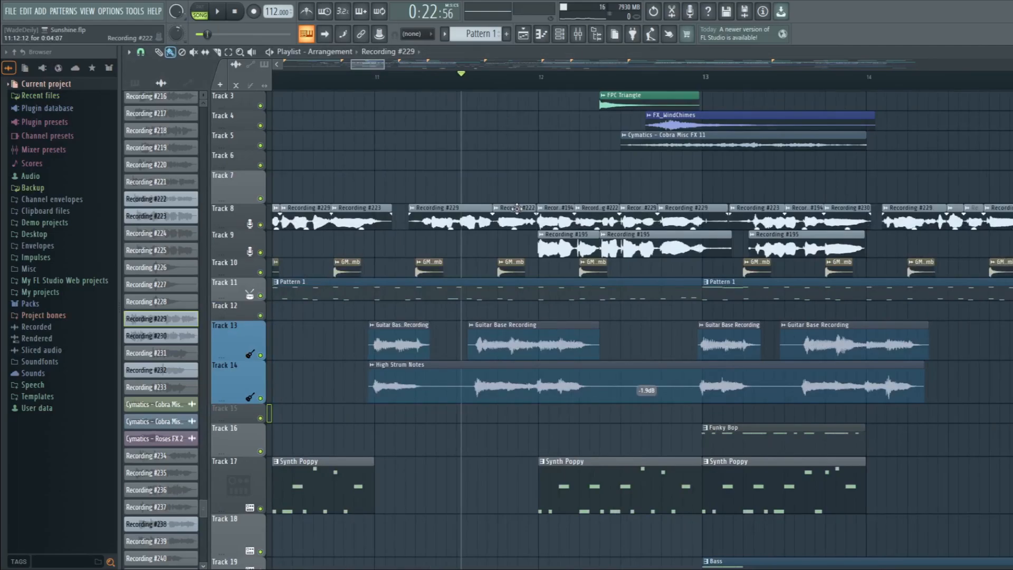
scroll(571, 234, "up", 2)
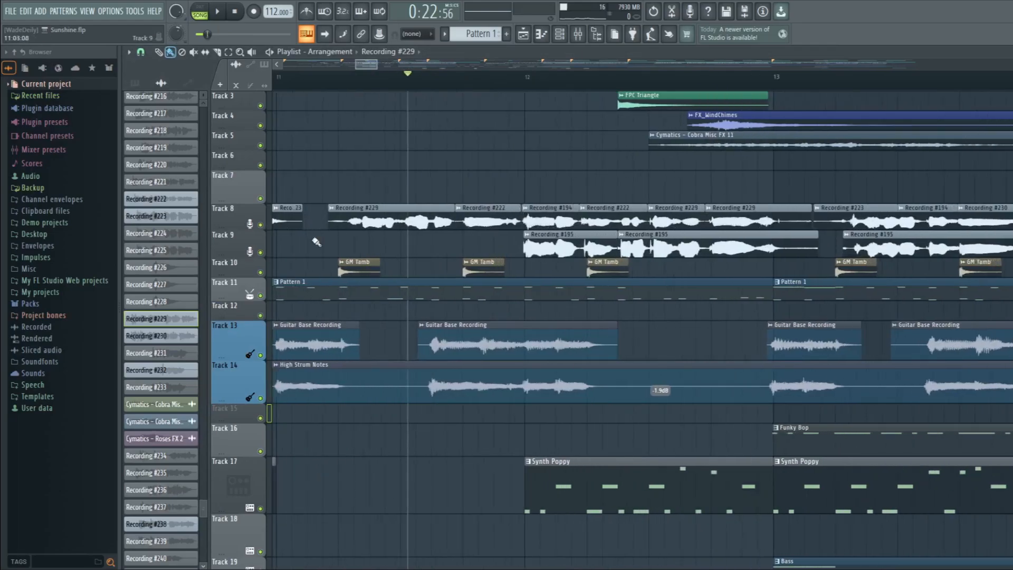
- Solo Track 8 and play its vocal clips from partway through bar 11
right_click(260, 225)
left_click(346, 77)
key("space")
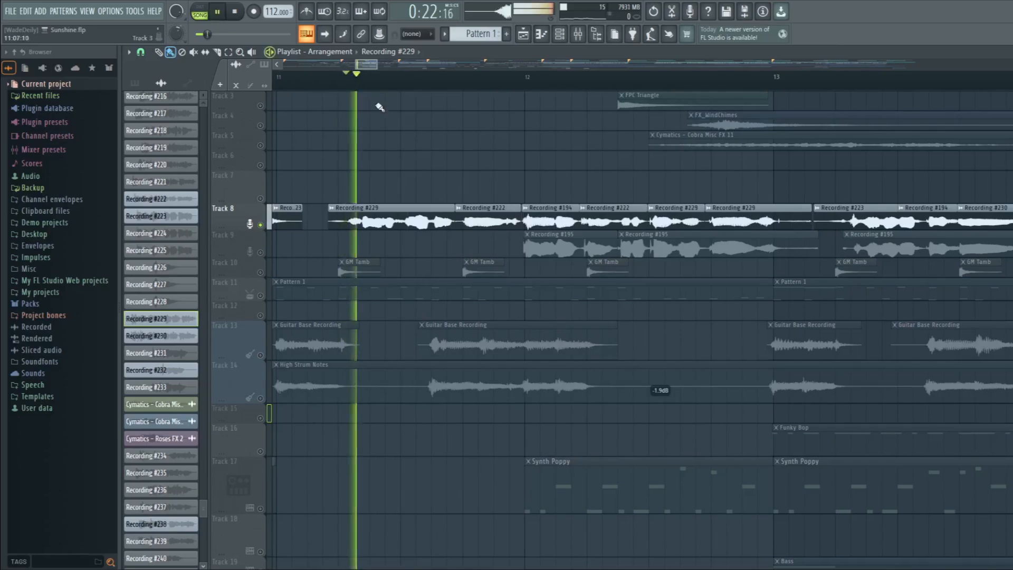
- Open the Recording #194 vocal clip's settings and the mixer to show the Verse insert's effects, and stop playback
double_click(538, 213)
left_click(1006, 51)
left_click(830, 209)
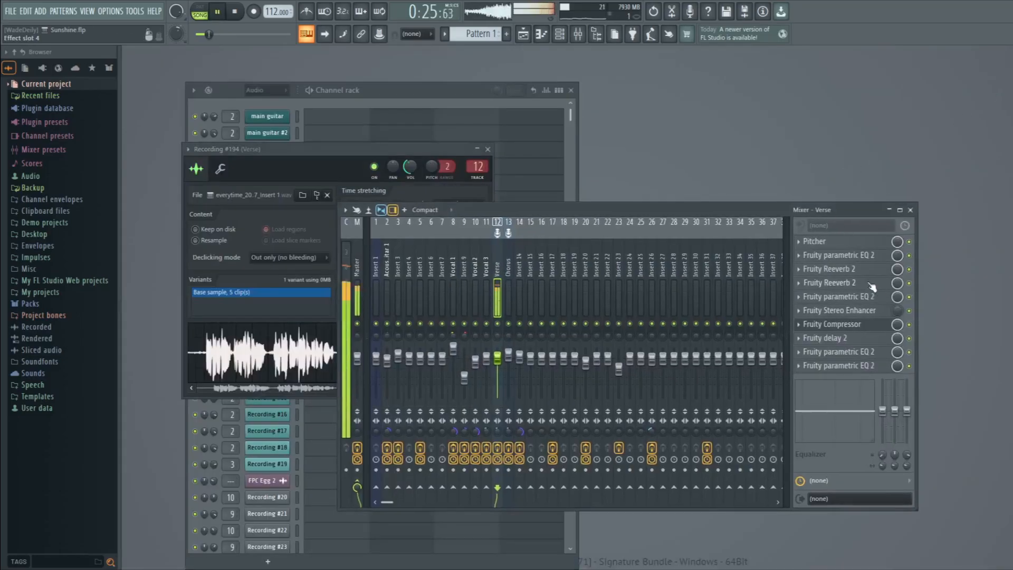
key("space")
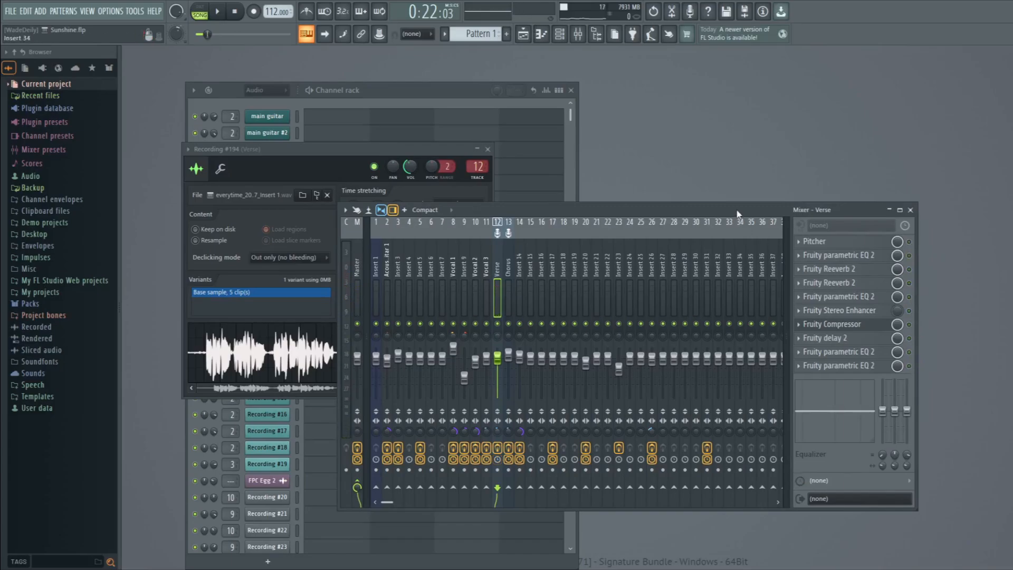
- Shift the mixer window slightly, play the soloed vocal with the Verse insert in view, and return to the playlist
left_click_drag(737, 214, 748, 223)
key("space")
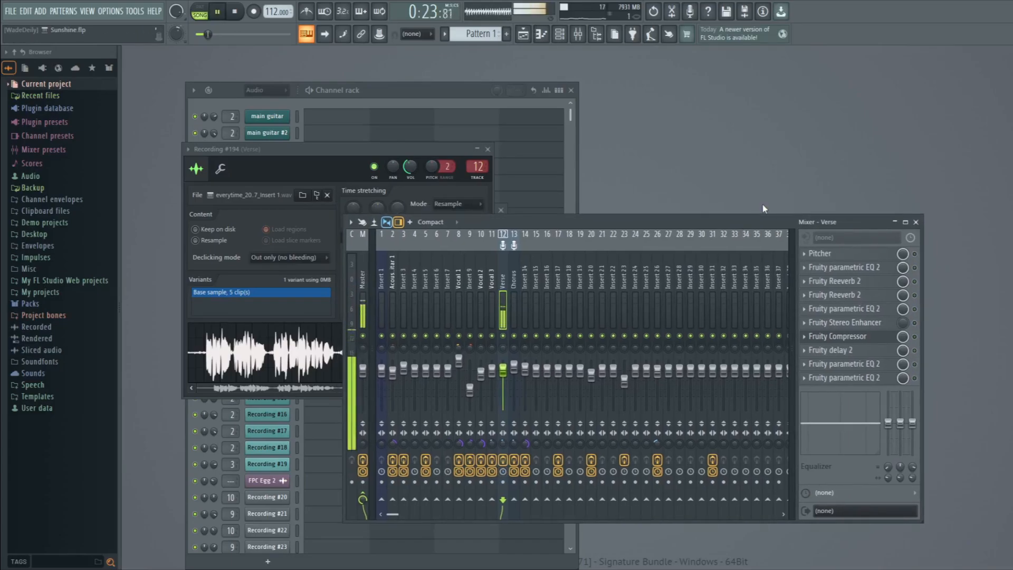
key("space")
key("F5")
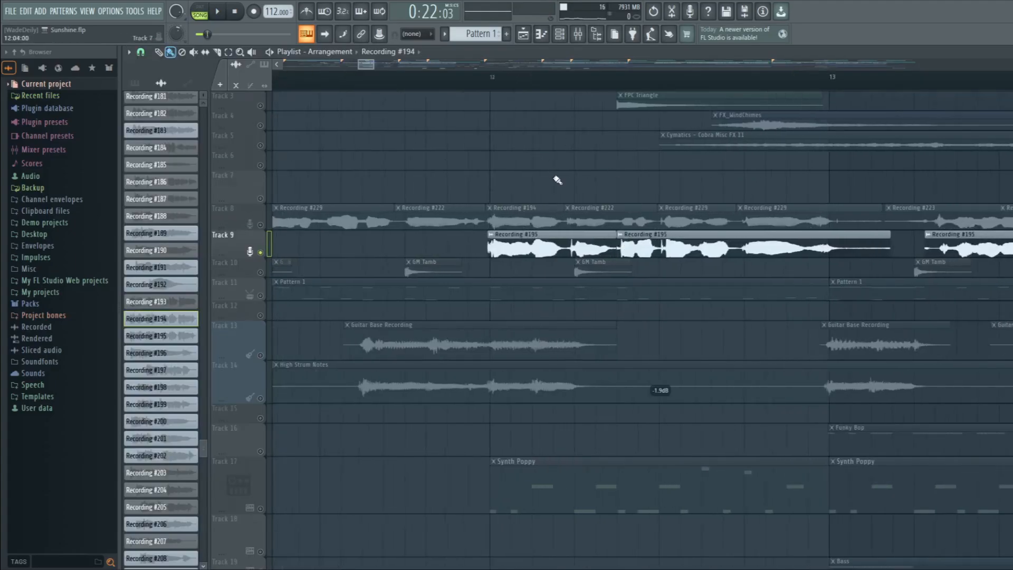
- Play the soloed Recording #195 vocals on Track 9 from just before bar 12 and stop playback
scroll(557, 180, "up", 2)
left_click(483, 85)
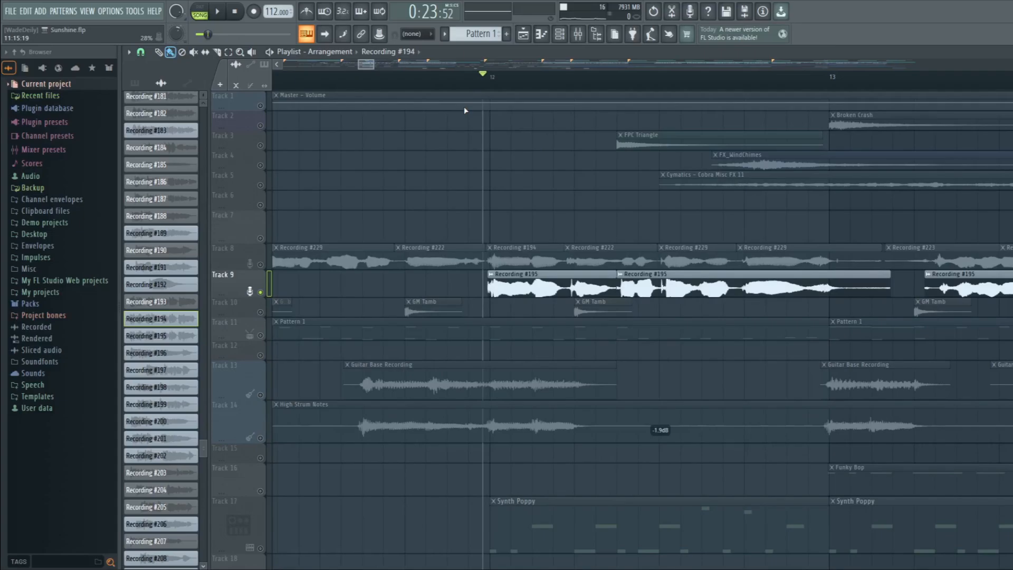
key("space")
scroll(273, 278, "down", 2)
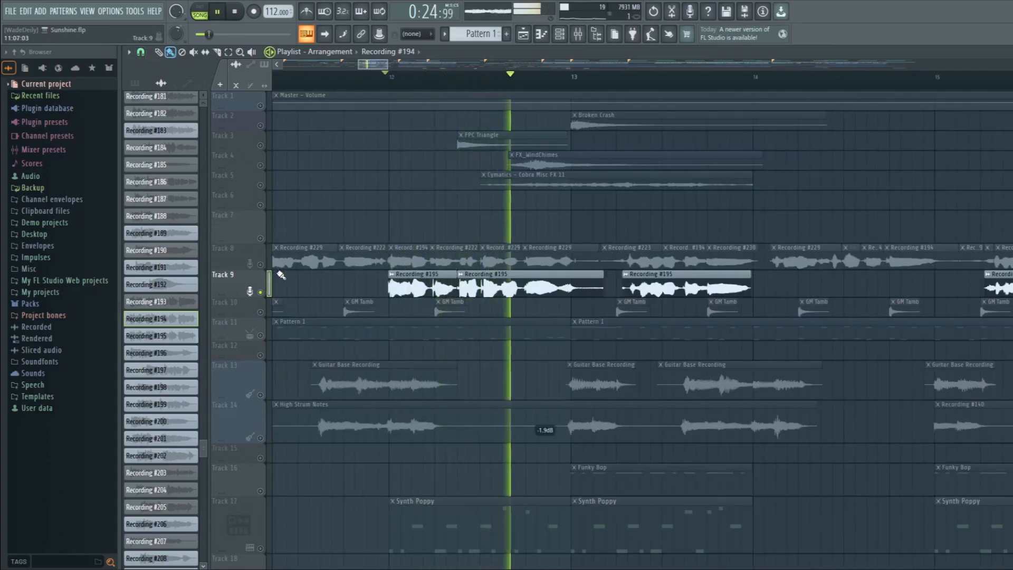
key("space")
- Unmute Track 8 alongside Track 9 and play both vocal tracks together from before bar 12
left_click(261, 265)
scroll(348, 179, "down", 2)
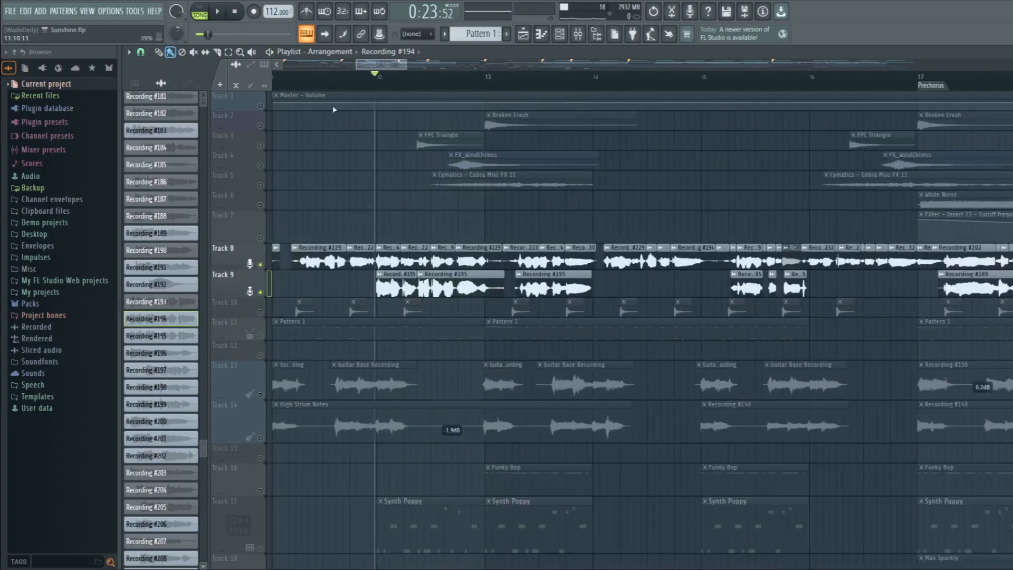
key("space")
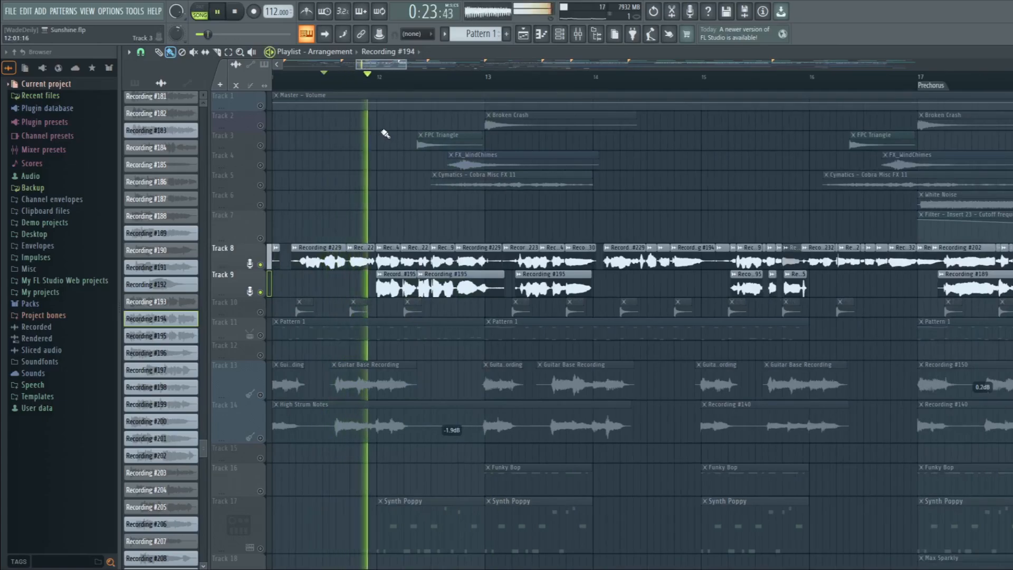
key("space")
- Bring all tracks back from solo and place the playhead at bar 12
right_click(261, 264)
right_click(260, 265)
scroll(372, 137, "down", 2)
left_click(373, 92)
left_click(375, 79)
scroll(402, 127, "up", 4)
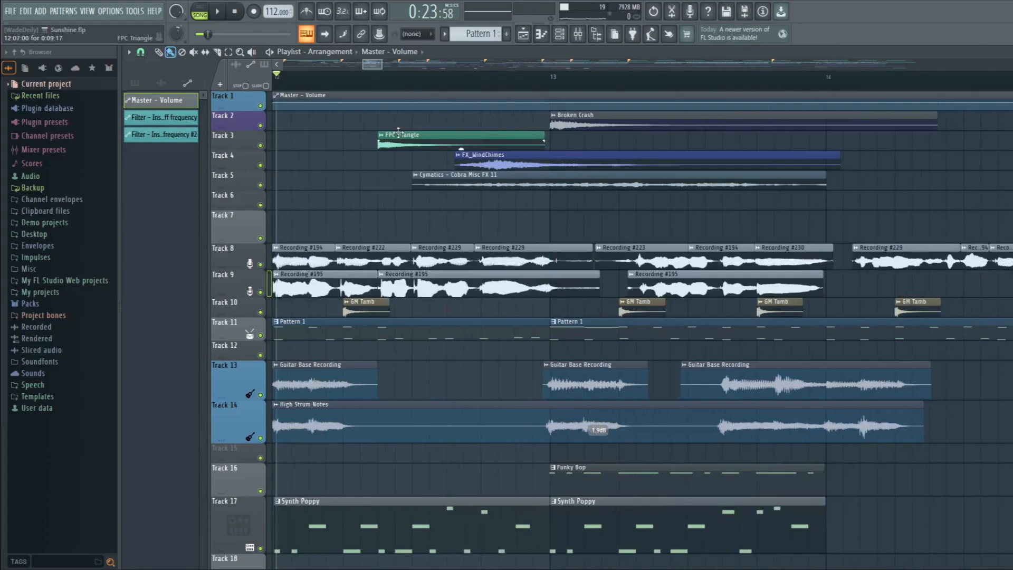
- Play the full arrangement from just after bar 12 and stop playback
right_click(261, 148)
left_click(261, 166)
key("space")
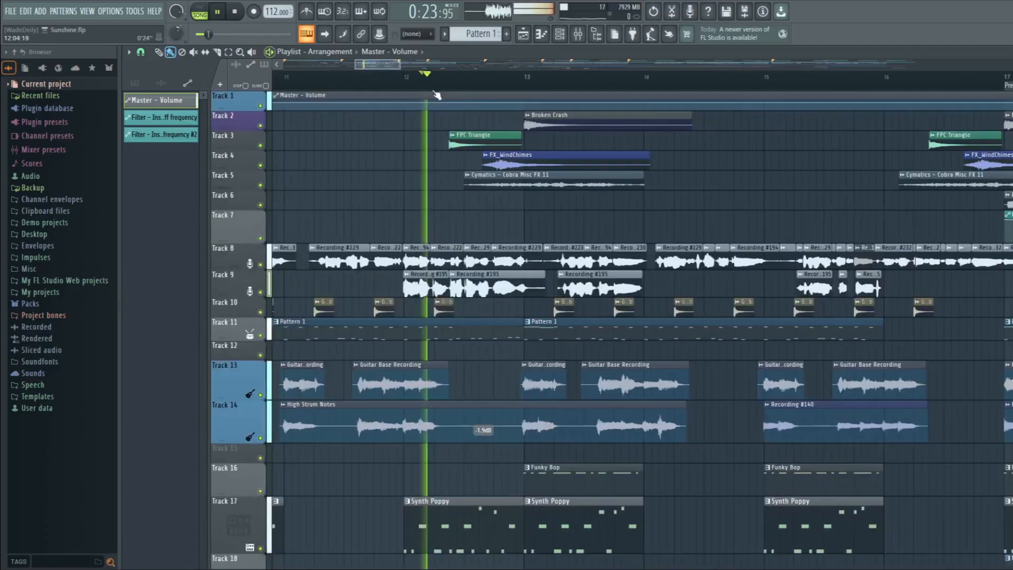
key("space")
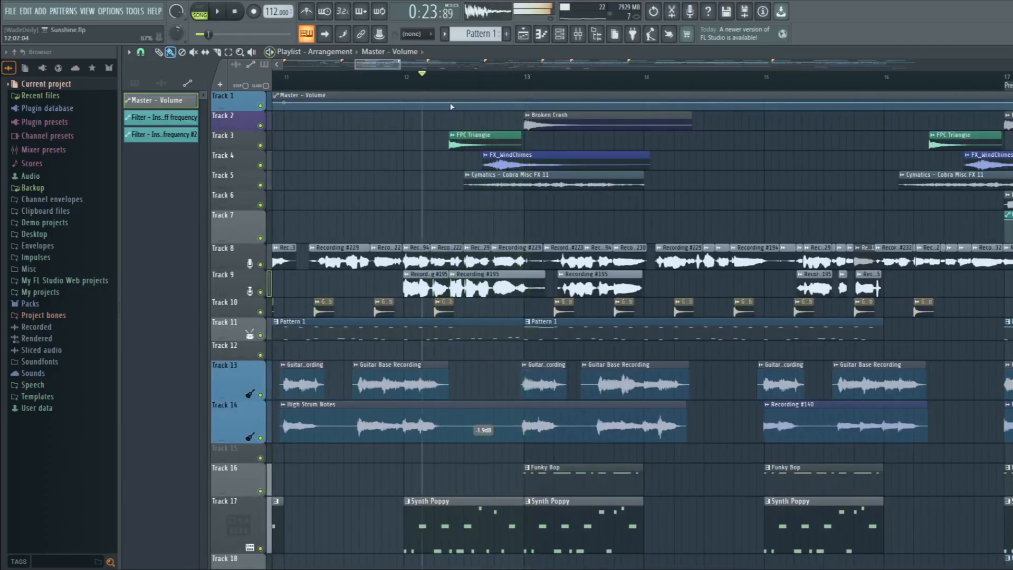
- Solo Track 19 and play its Bass pattern from bar 13
scroll(430, 100, "up", 3)
left_click(379, 78)
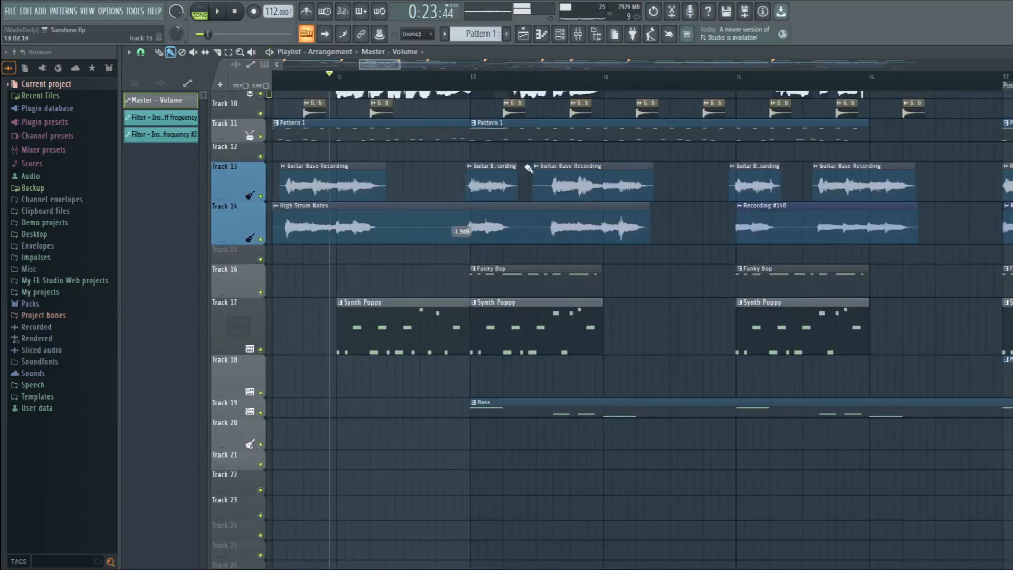
left_click(471, 78)
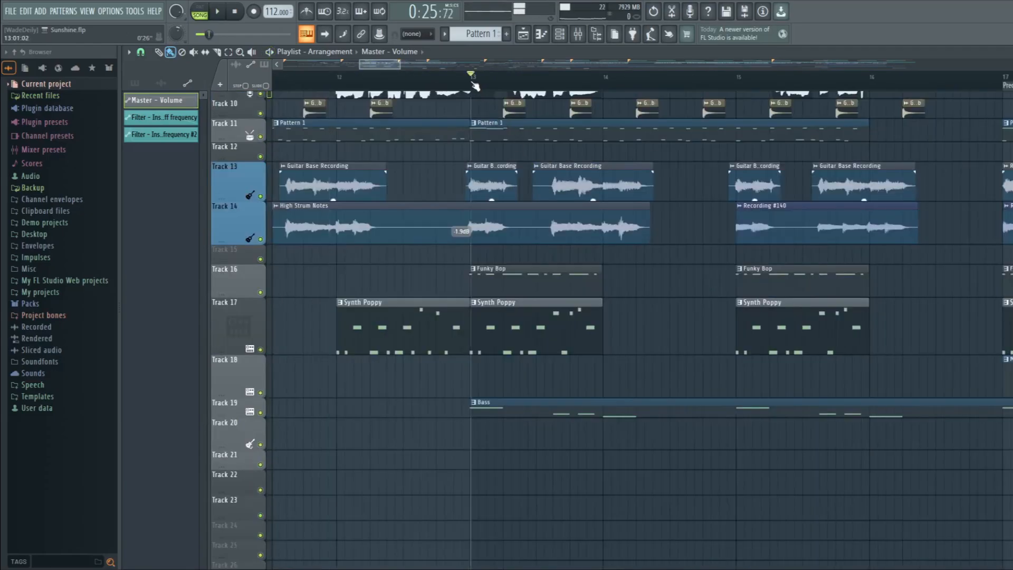
scroll(597, 196, "up", 3)
scroll(649, 338, "up", 3)
scroll(650, 339, "up", 1)
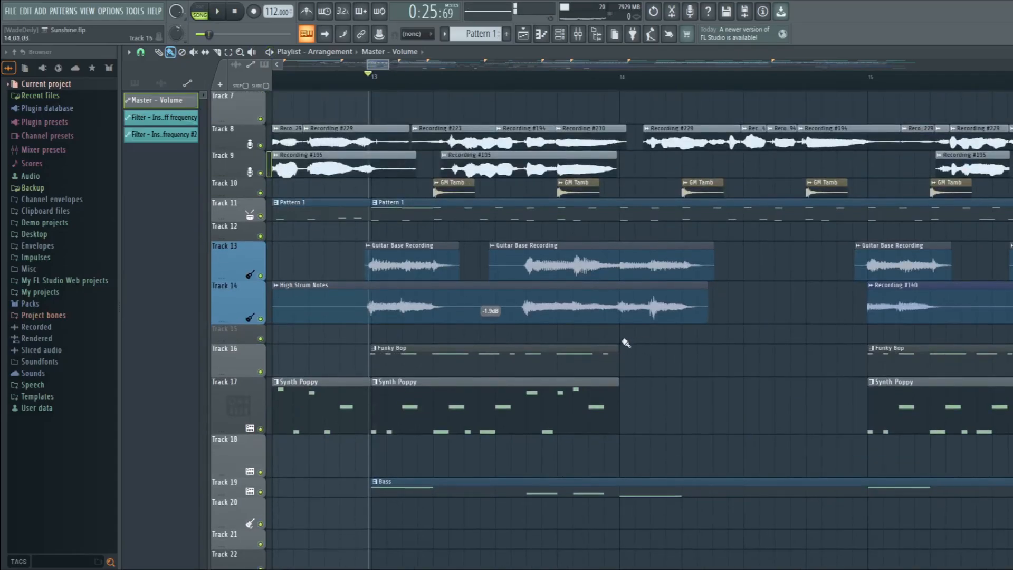
right_click(261, 493)
scroll(281, 487, "down", 3)
key("space")
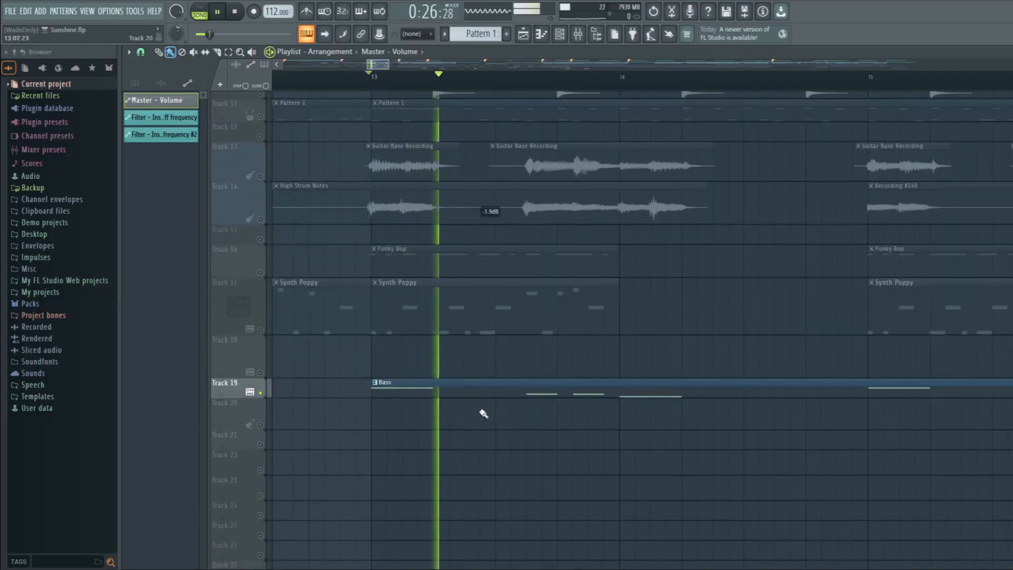
- Open the Bass pattern's Tersus channel to show its FLEX preset, and move the plugin window clear
double_click(520, 389)
left_click(564, 36)
left_click(267, 414)
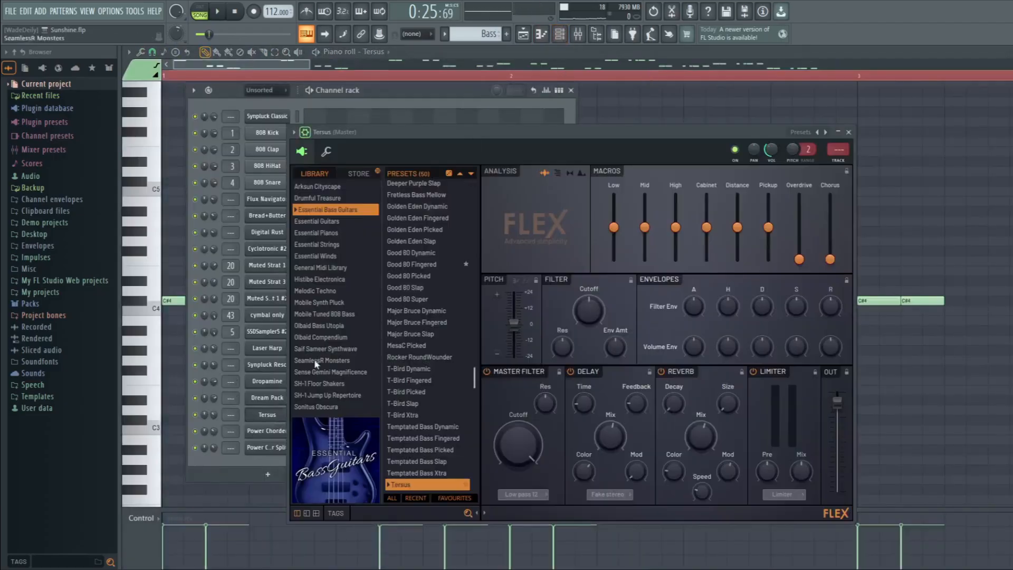
left_click_drag(568, 134, 541, 133)
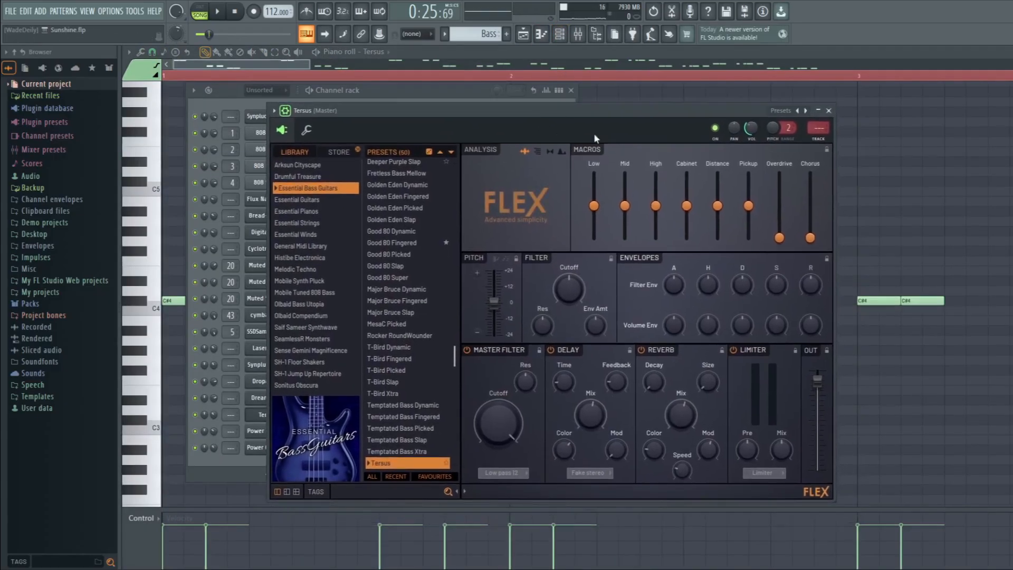
- Audition a few notes on the Tersus bass sound and return to the playlist
key("z")
key("b")
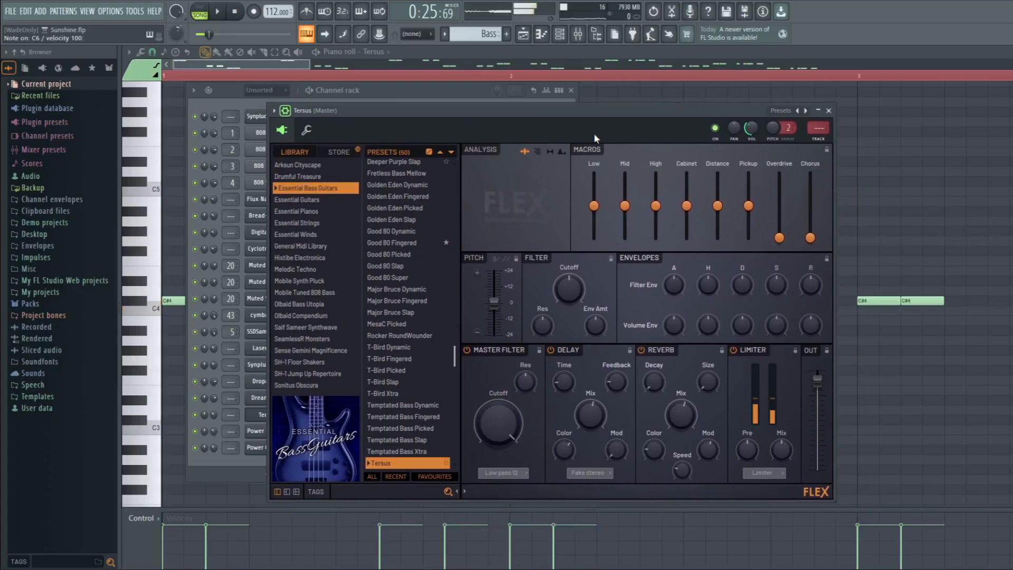
key("c")
left_click(91, 11)
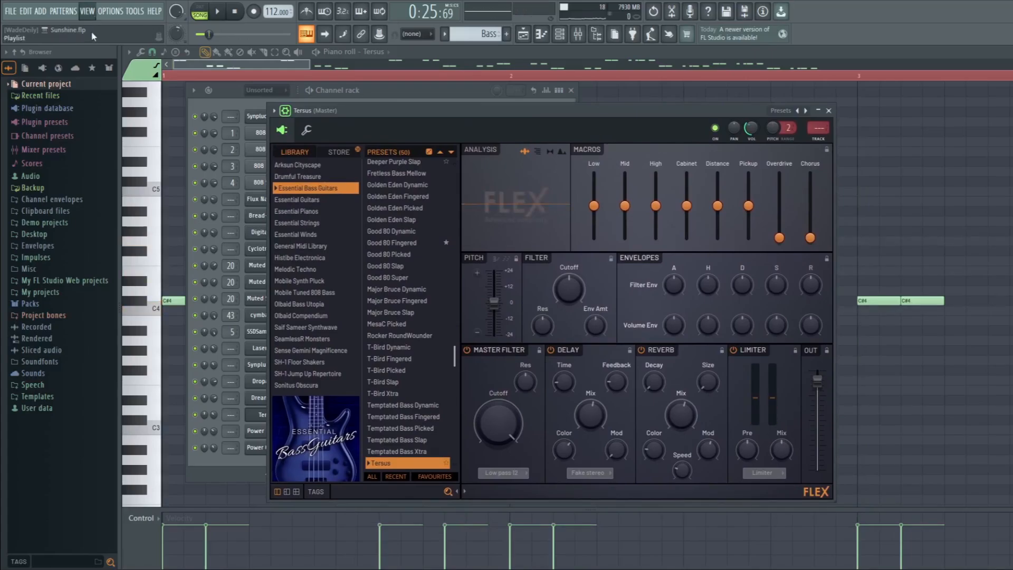
left_click(97, 27)
- Solo Track 16 and play its Funky Bop pattern from bar 13
scroll(418, 267, "down", 2)
scroll(396, 342, "up", 5)
right_click(260, 332)
scroll(365, 330, "up", 5)
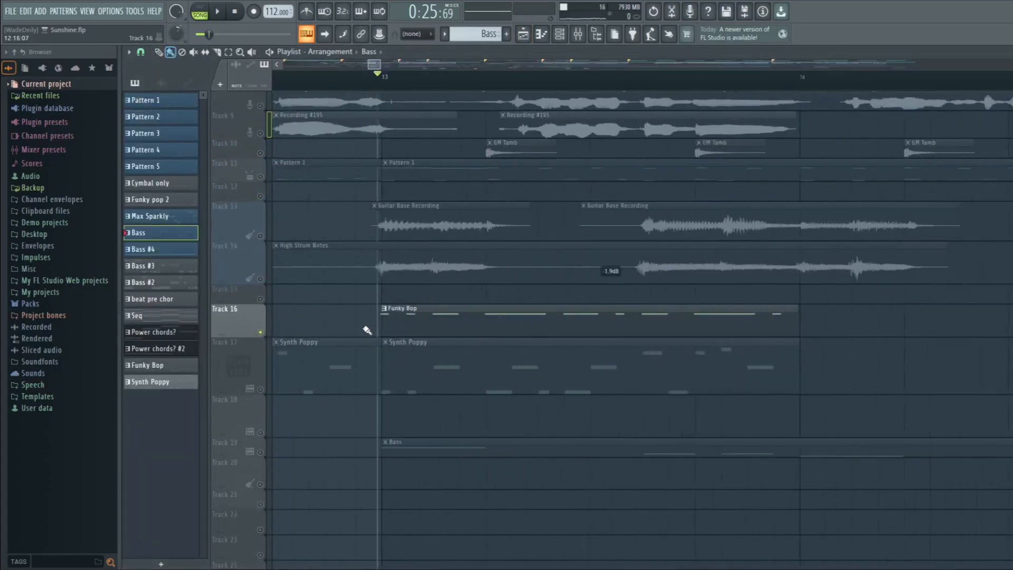
left_click(415, 320)
scroll(426, 172, "down", 3)
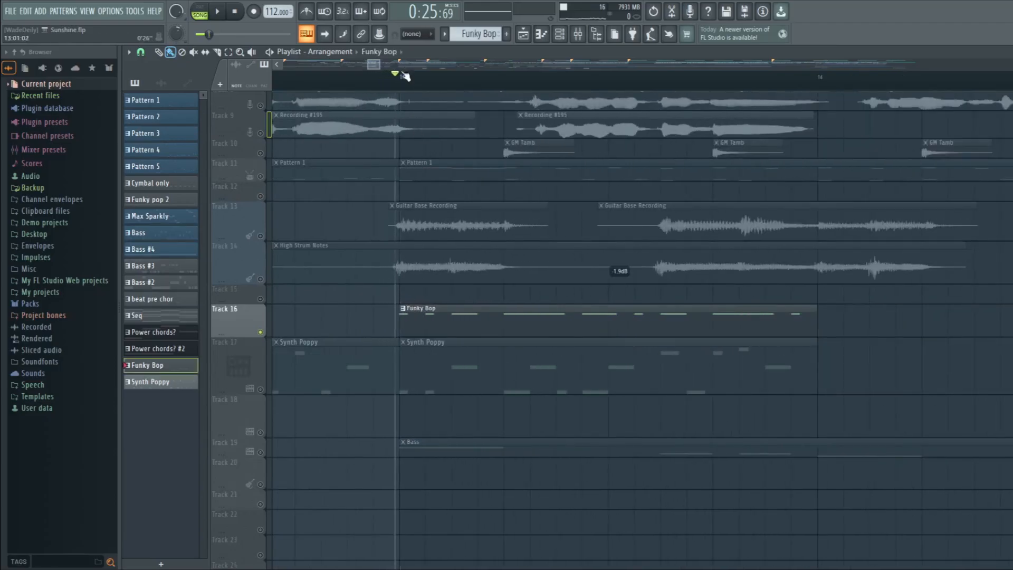
key("space")
scroll(316, 280, "down", 2)
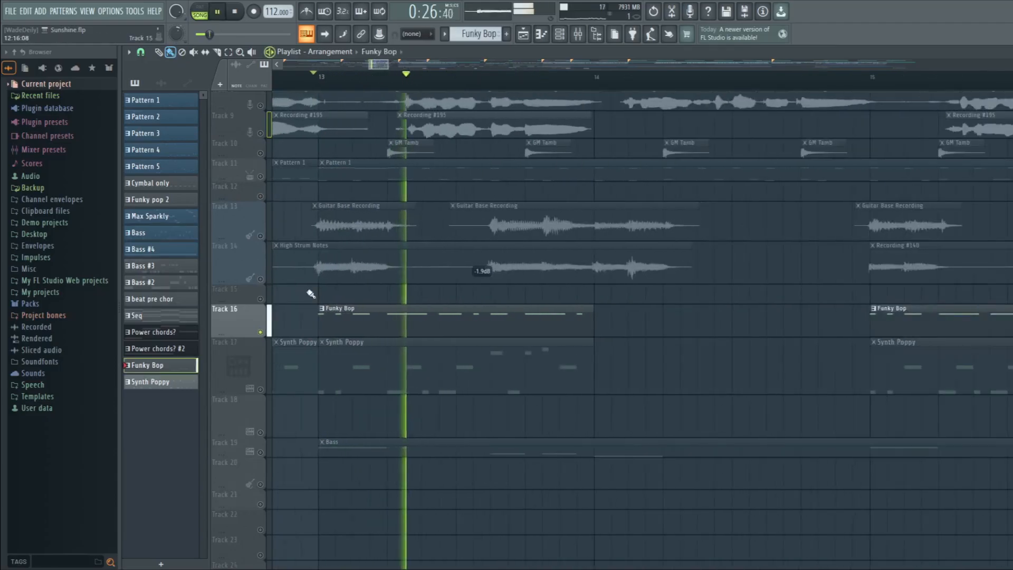
key("space")
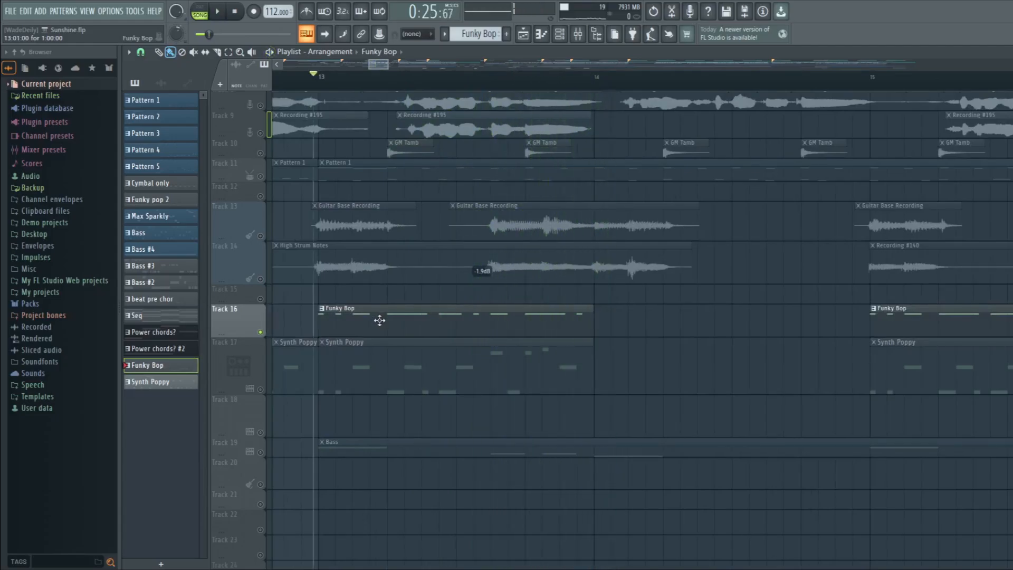
- Make Track 16 slightly taller and replay the soloed Funky Bop pattern from bar 13
left_click_drag(242, 334, 242, 343)
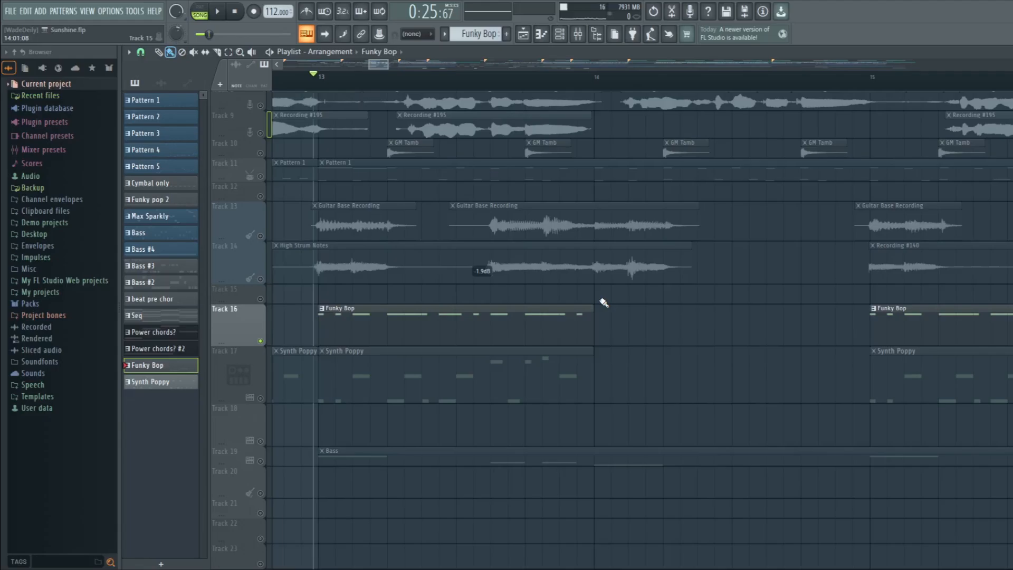
key("space")
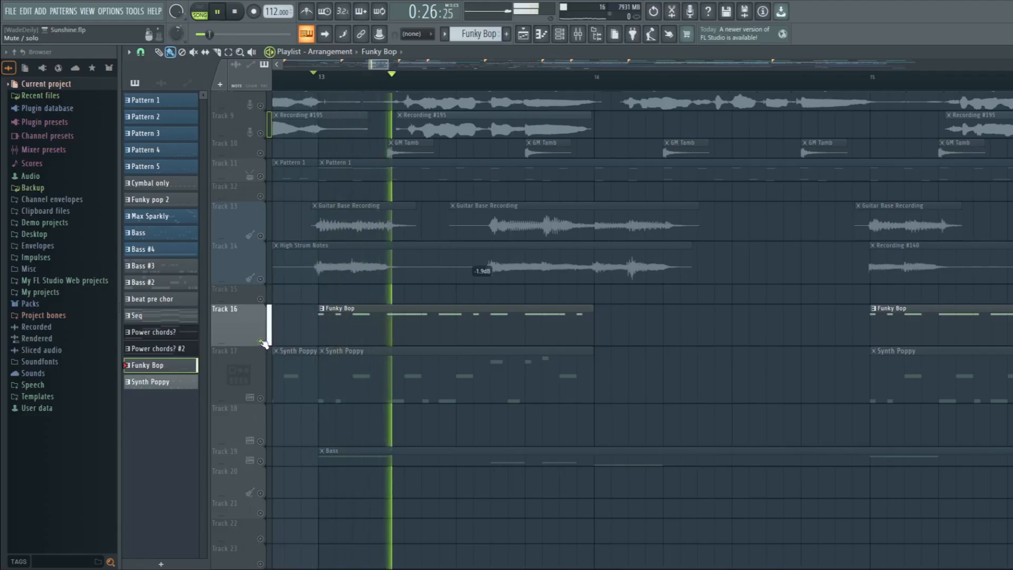
key("space")
- Unsolo Track 16 and play the full arrangement from bar 13 past bar 14
left_click(260, 340, "ctrl")
scroll(480, 227, "down", 2)
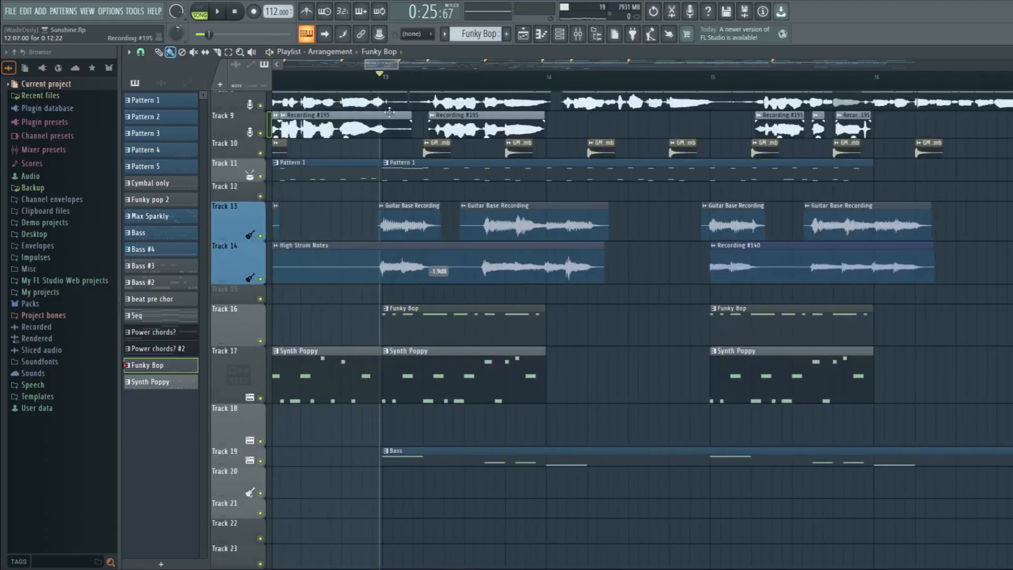
key("space")
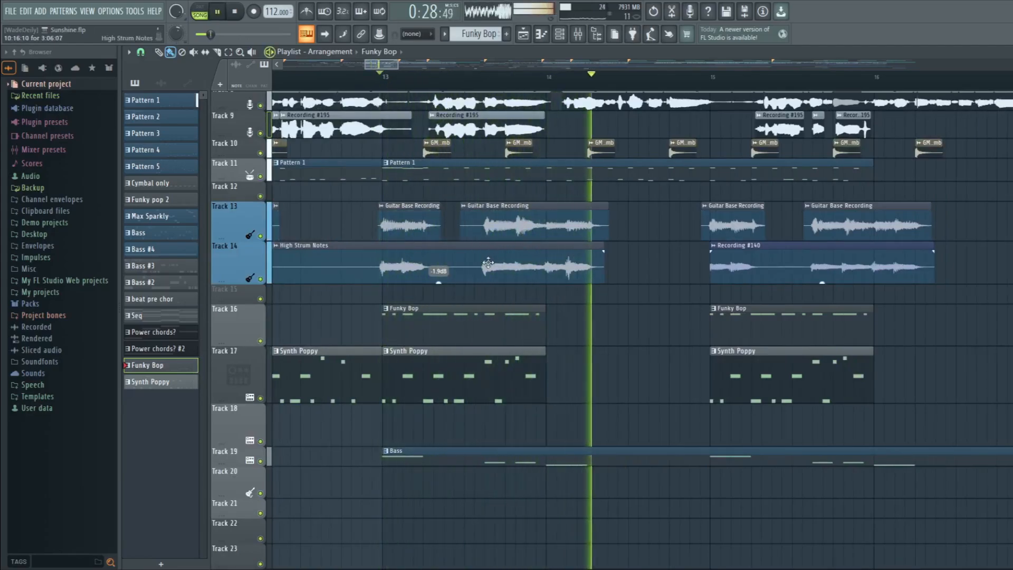
key("space")
- Open the Funky Bop pattern's Muted Strat 1 channel in FLEX and audition a few notes on it
double_click(459, 311)
left_click(567, 35)
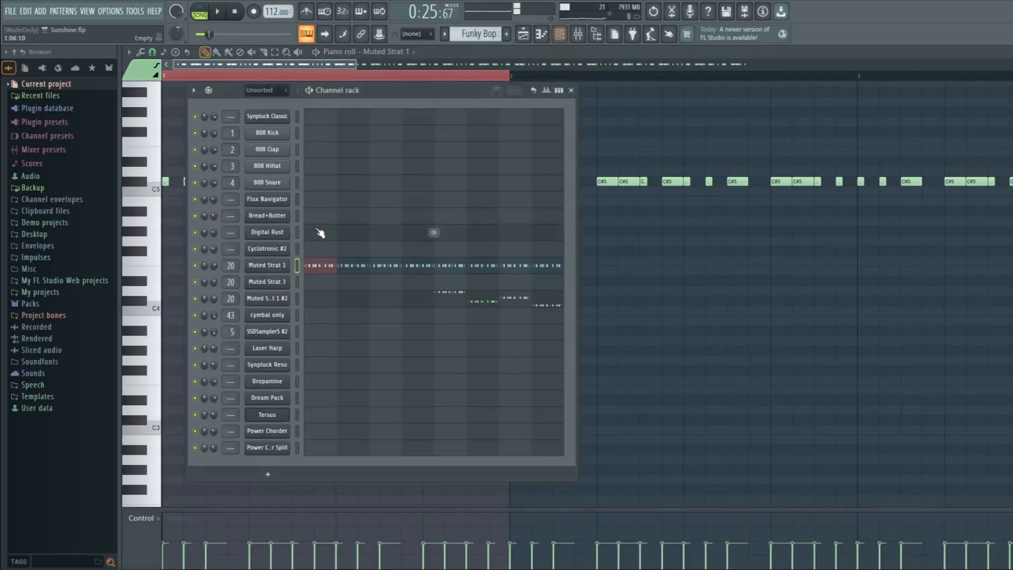
left_click(285, 265)
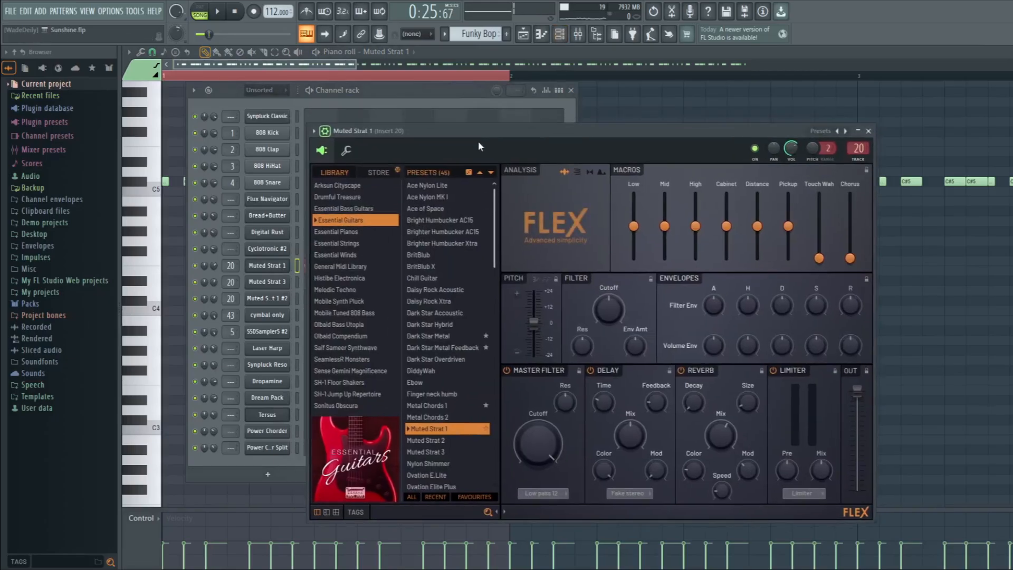
key("z")
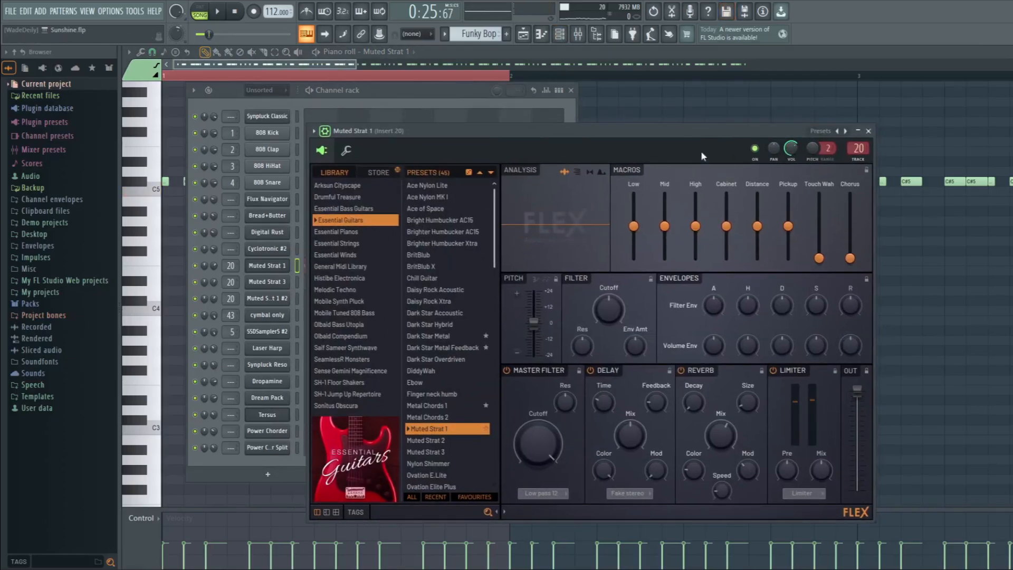
left_click_drag(707, 135, 729, 130)
key("w")
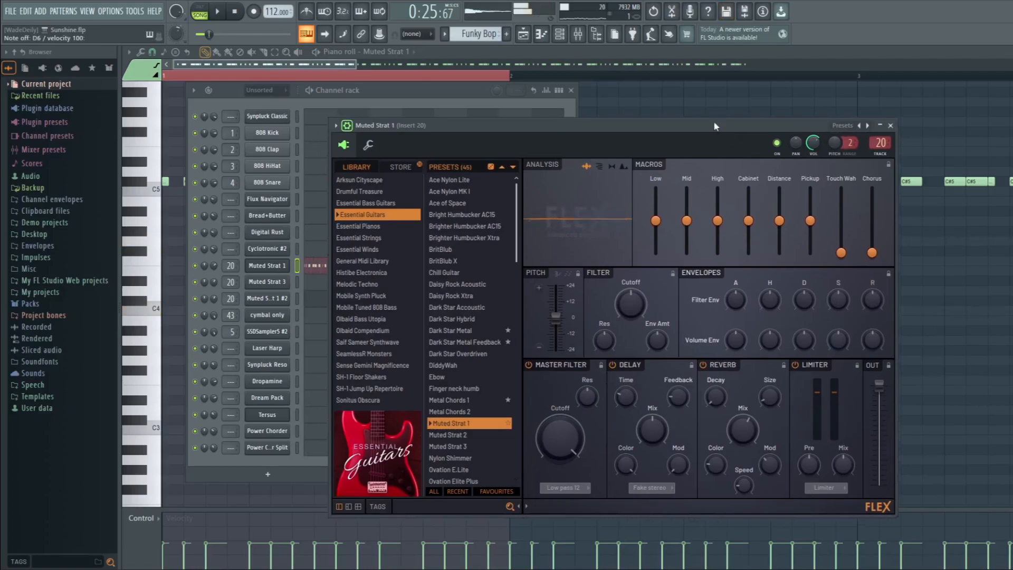
key("q")
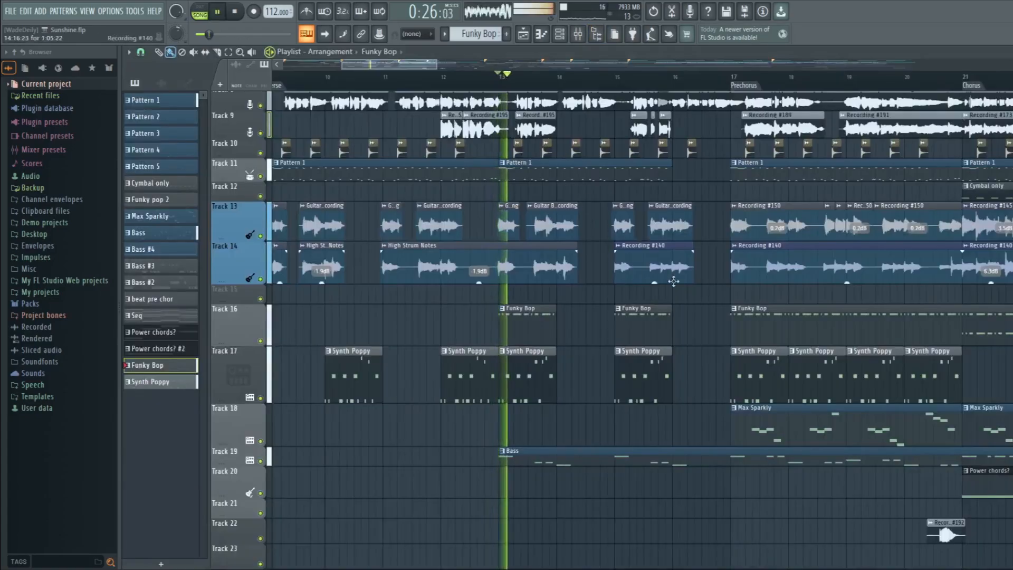
- Play the full arrangement from bar 13 past bar 14 while viewing the vocal, guitar and synth tracks
scroll(673, 282, "up", 4)
scroll(671, 315, "up", 1)
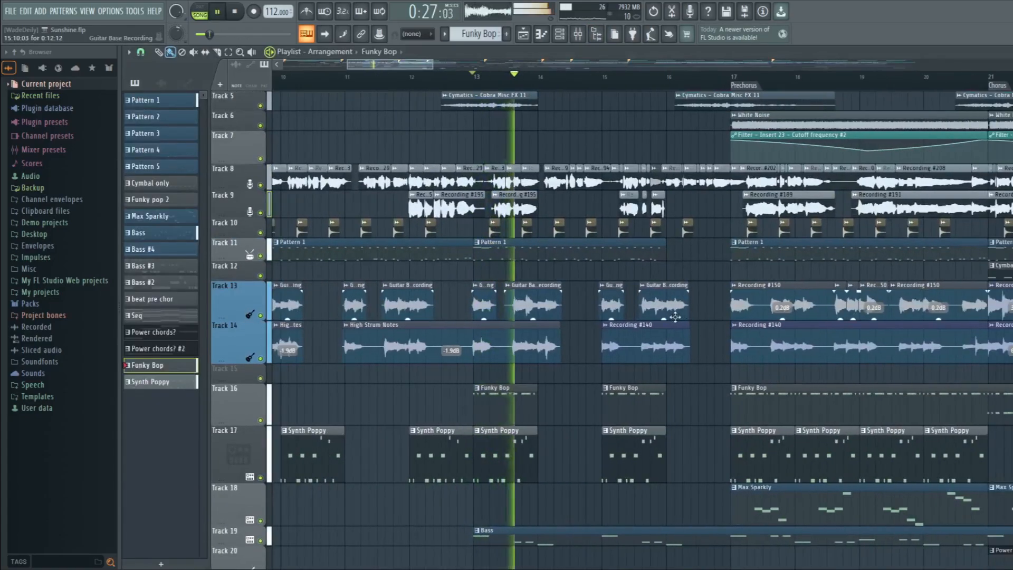
scroll(671, 316, "down", 1)
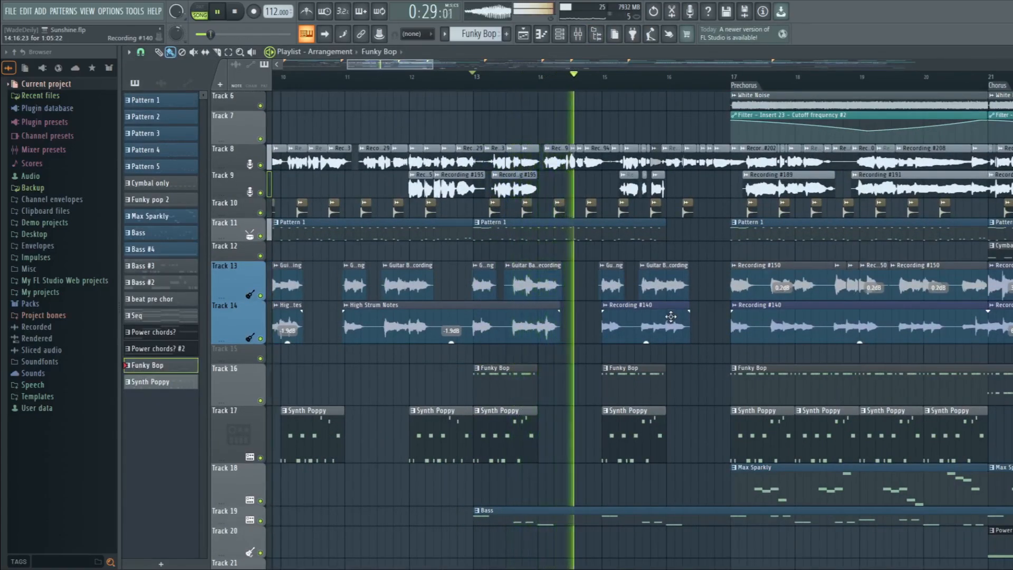
key("space")
- Set the playback position to bar 14 and play the full arrangement from there
scroll(532, 97, "up", 2)
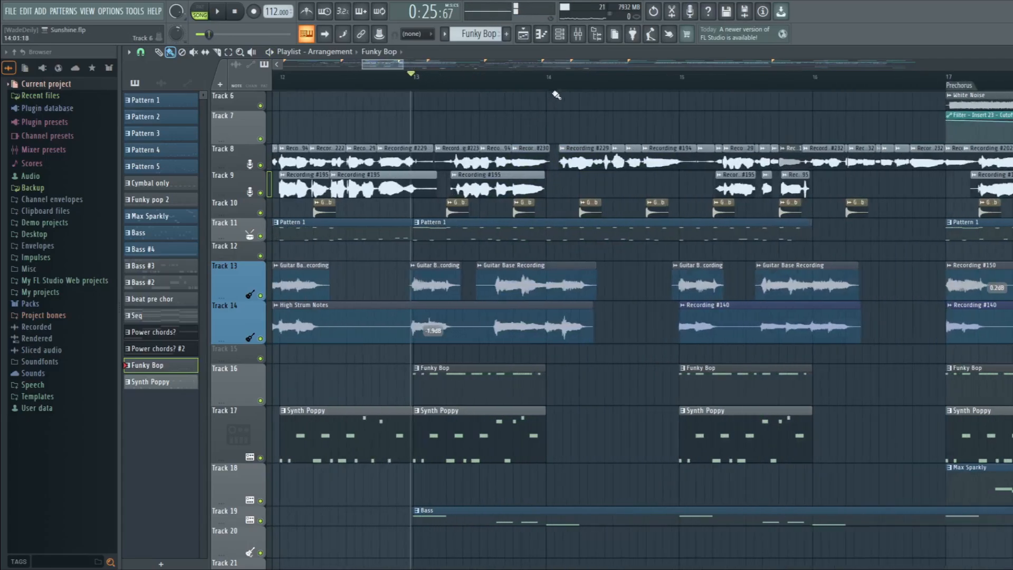
scroll(651, 504, "up", 1)
scroll(606, 195, "down", 3)
scroll(607, 197, "up", 5)
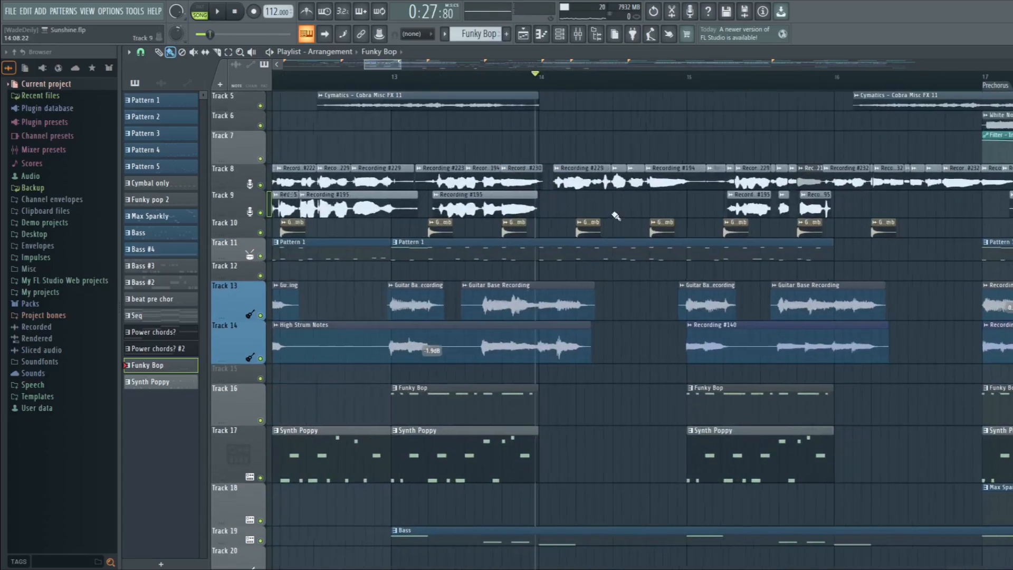
left_click(530, 80)
scroll(497, 88, "down", 2)
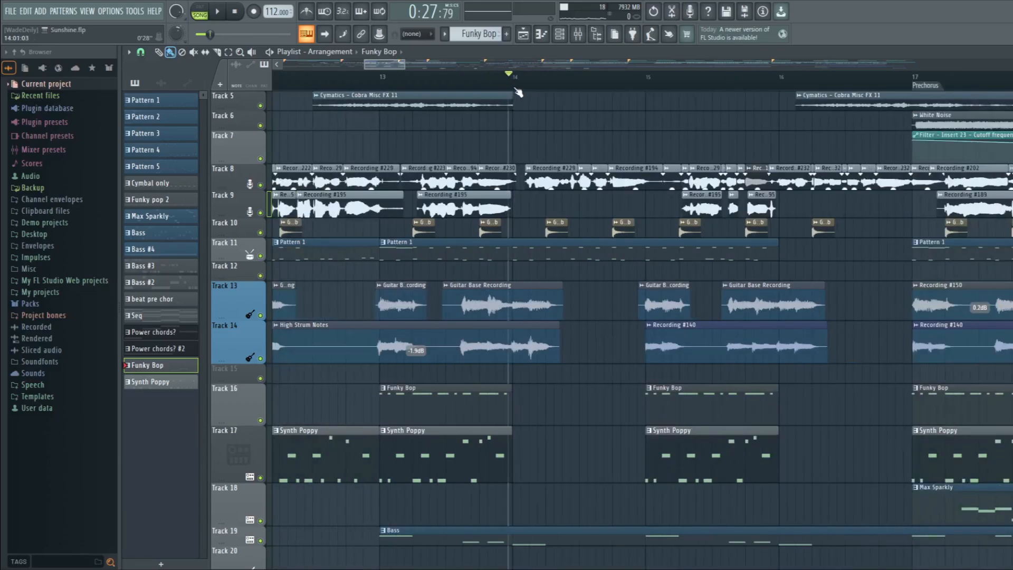
key("space")
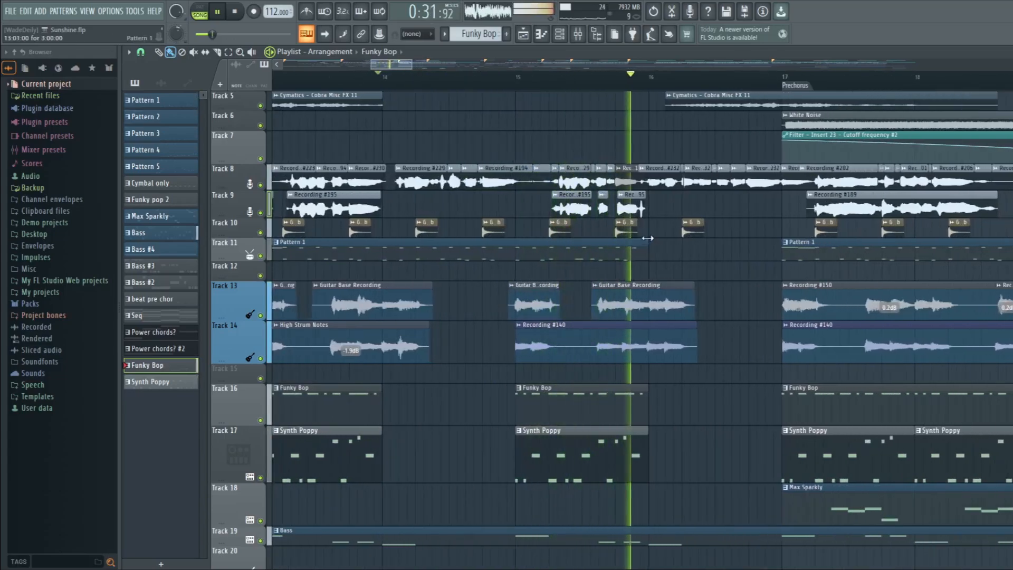
- Look over the tracks while the arrangement plays into the Prechorus, and return the stopped playhead to bar 17
scroll(650, 238, "up", 2)
scroll(466, 258, "down", 3)
scroll(632, 261, "down", 6)
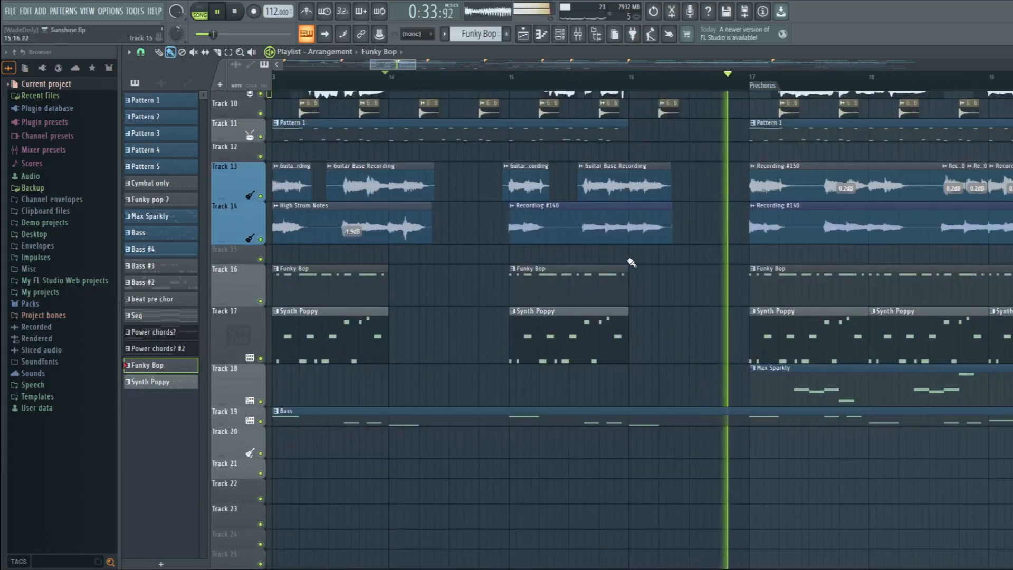
scroll(628, 265, "down", 3)
scroll(709, 293, "up", 7)
scroll(730, 295, "up", 3)
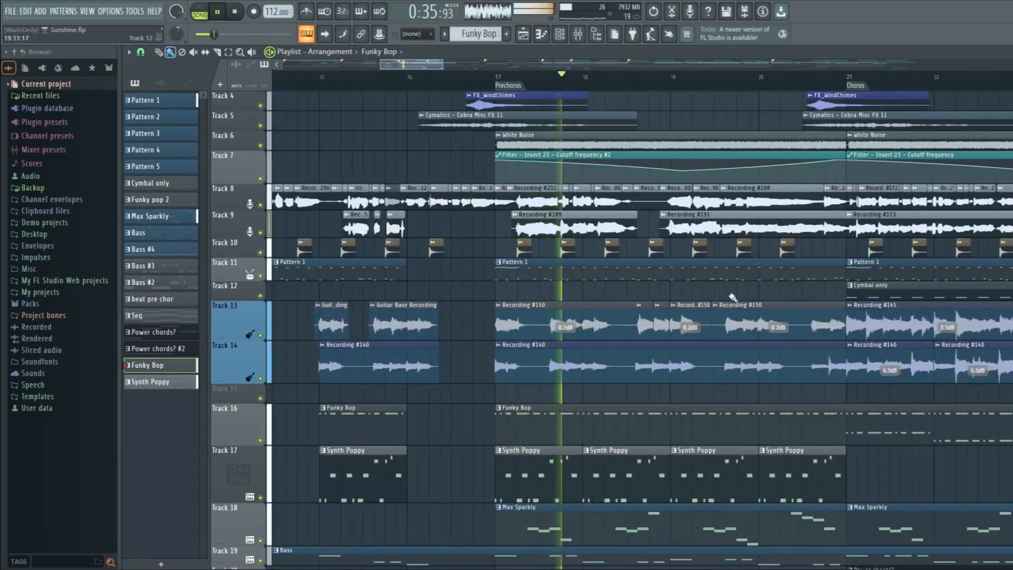
scroll(730, 295, "down", 3)
key("space")
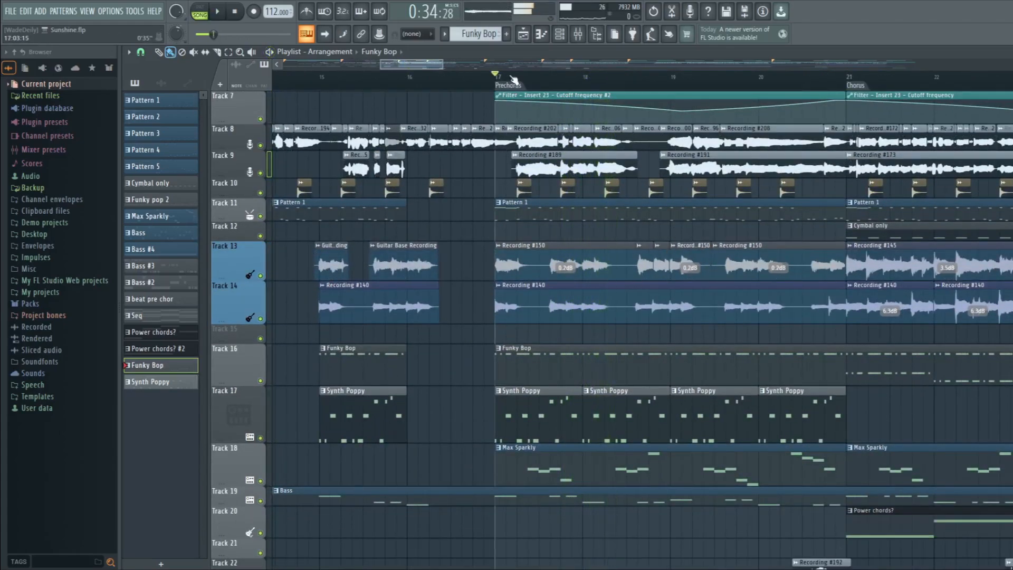
- Solo Track 18 and open the Max Sparkly pattern's Laser Harp notes in the piano roll
scroll(513, 79, "down", 2)
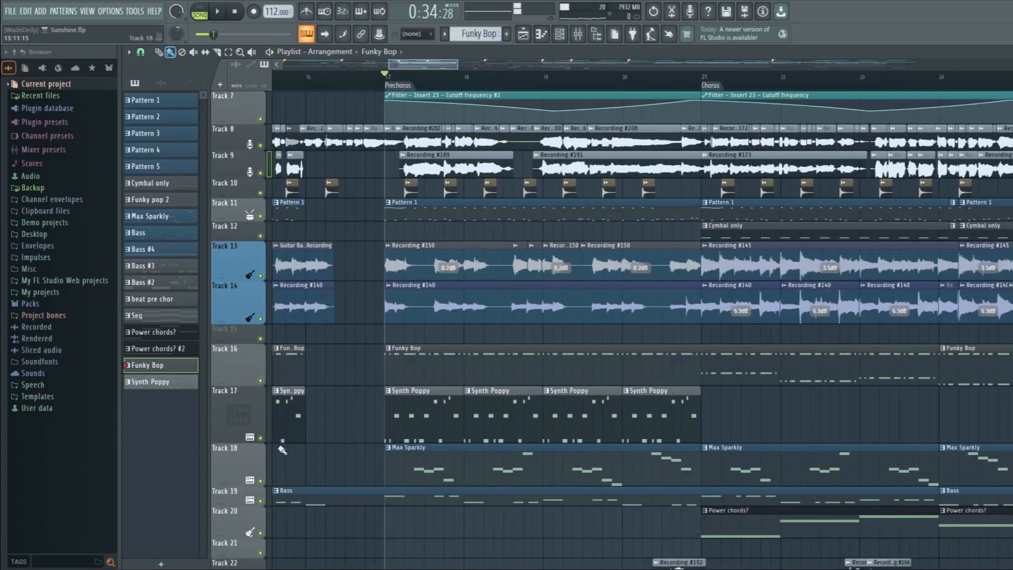
right_click(260, 481)
double_click(422, 463)
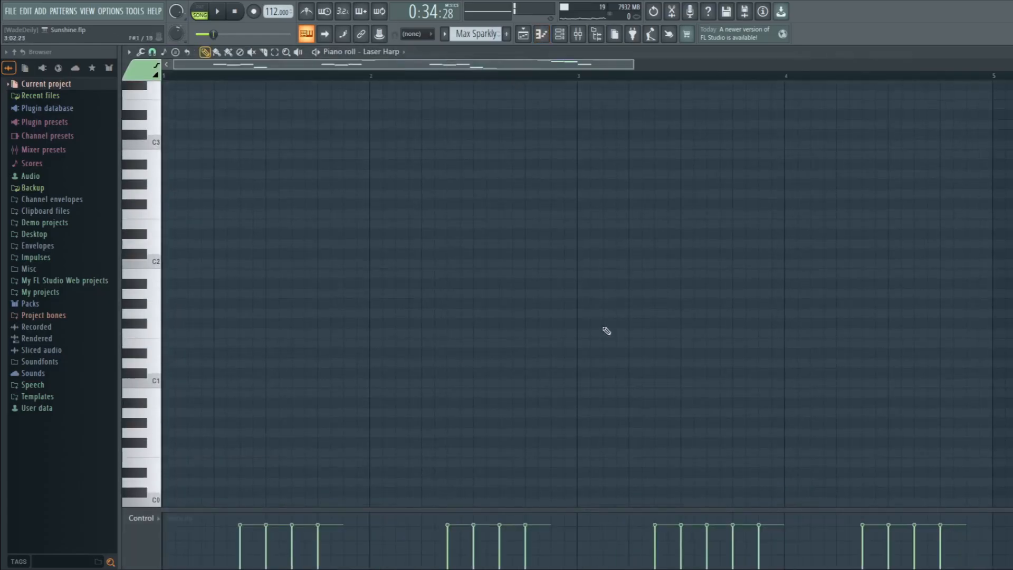
scroll(364, 219, "up", 20)
scroll(364, 220, "down", 1)
scroll(364, 219, "up", 3)
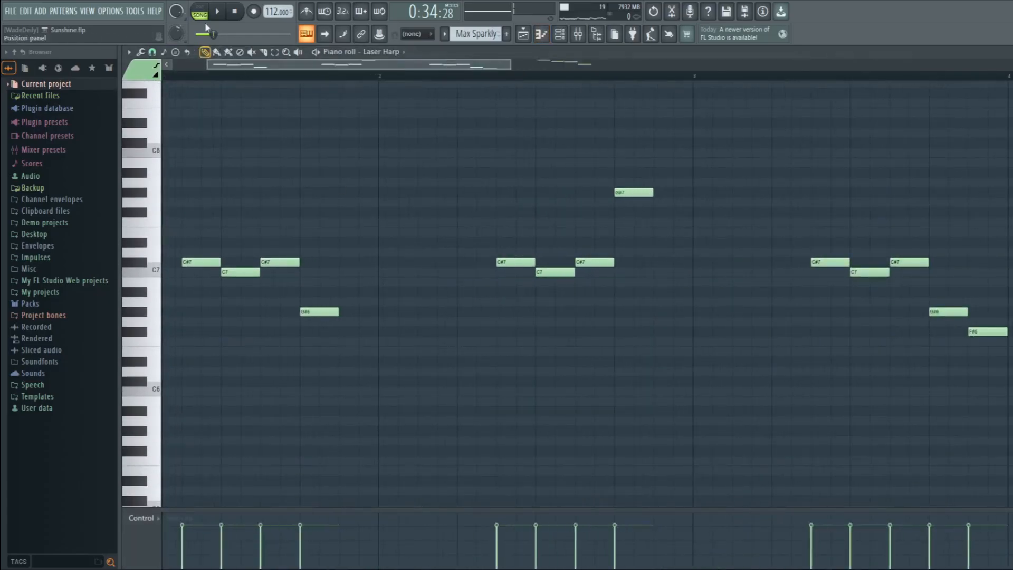
- Switch playback to pattern mode and play Max Sparkly from just before its first notes in bar 1
left_click(202, 16)
scroll(556, 232, "down", 3)
scroll(555, 232, "down", 1)
left_click(207, 80)
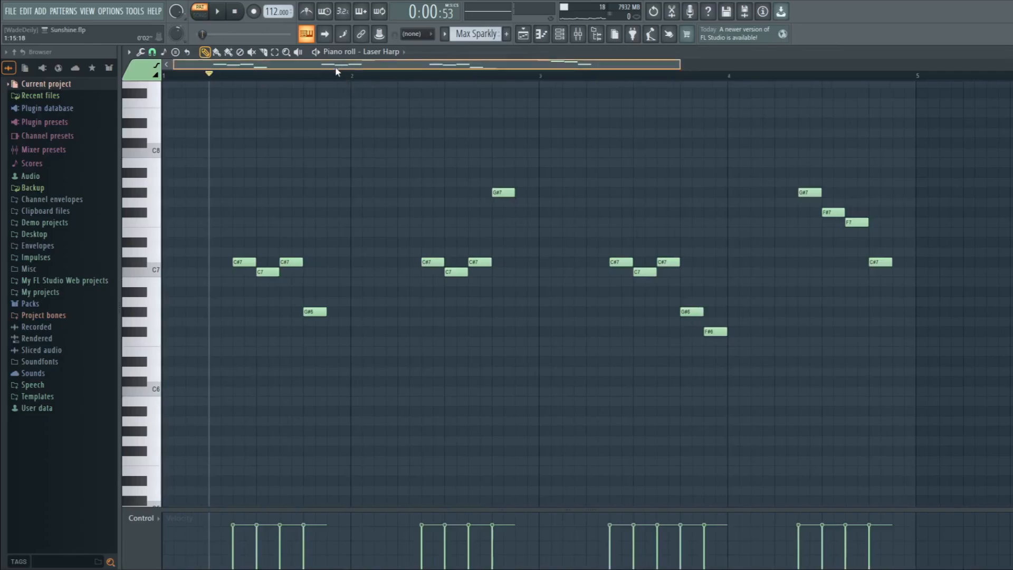
key("space")
- Open the Laser Harp channel in FLEX and play the Max Sparkly pattern with only Laser Harp audible
key("F6")
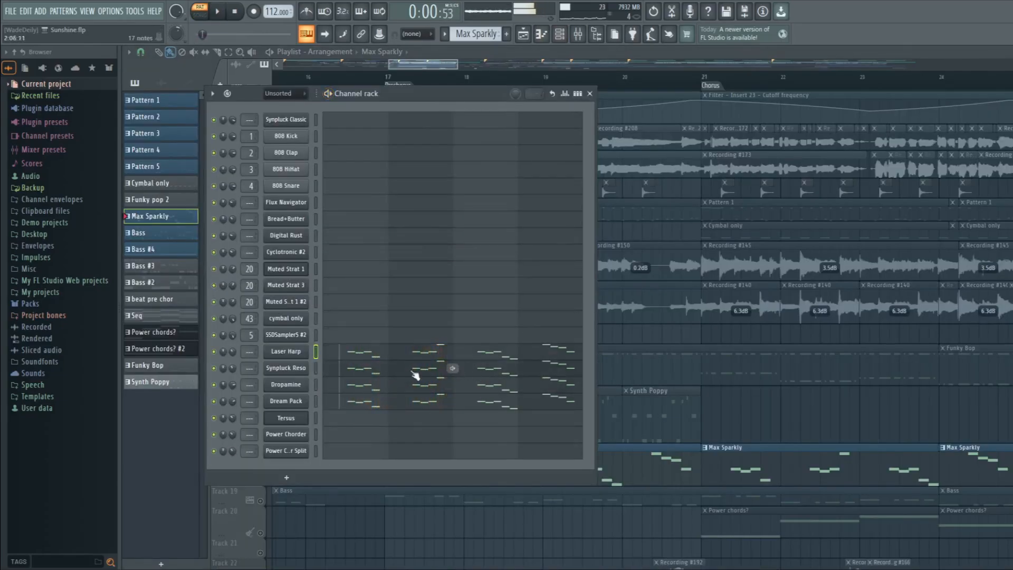
left_click(301, 356)
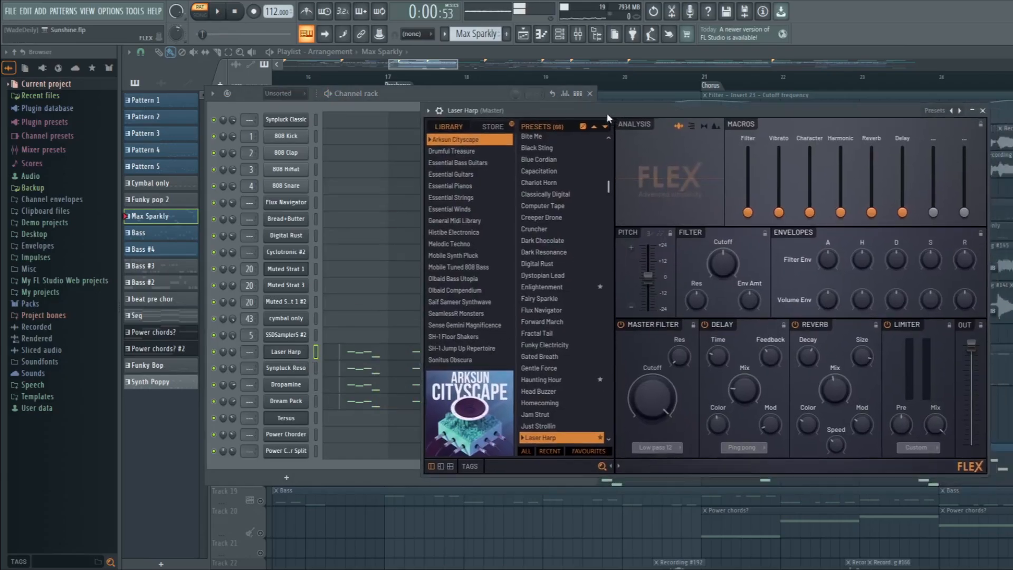
left_click(360, 193)
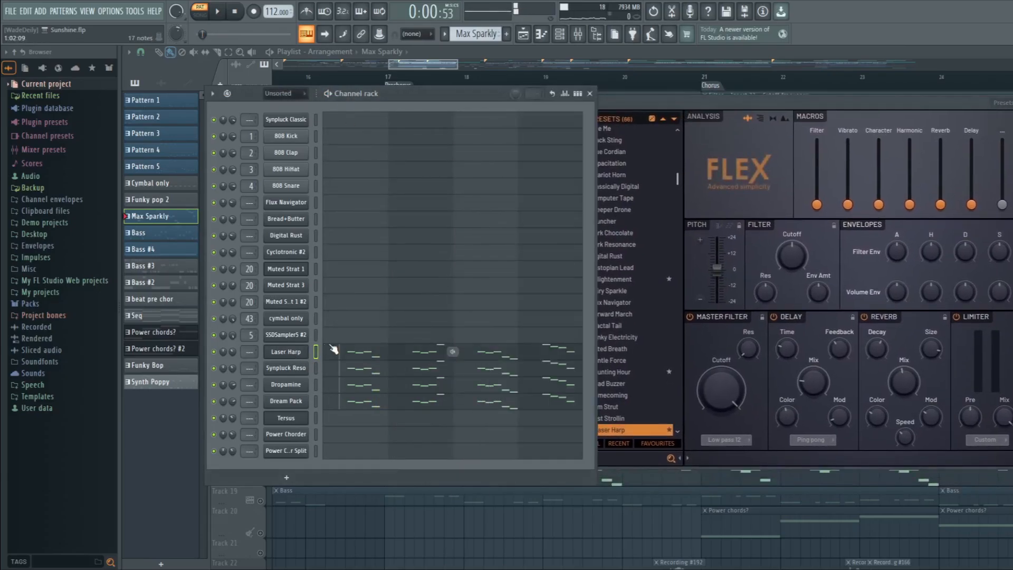
left_click_drag(672, 105, 653, 117)
key("space")
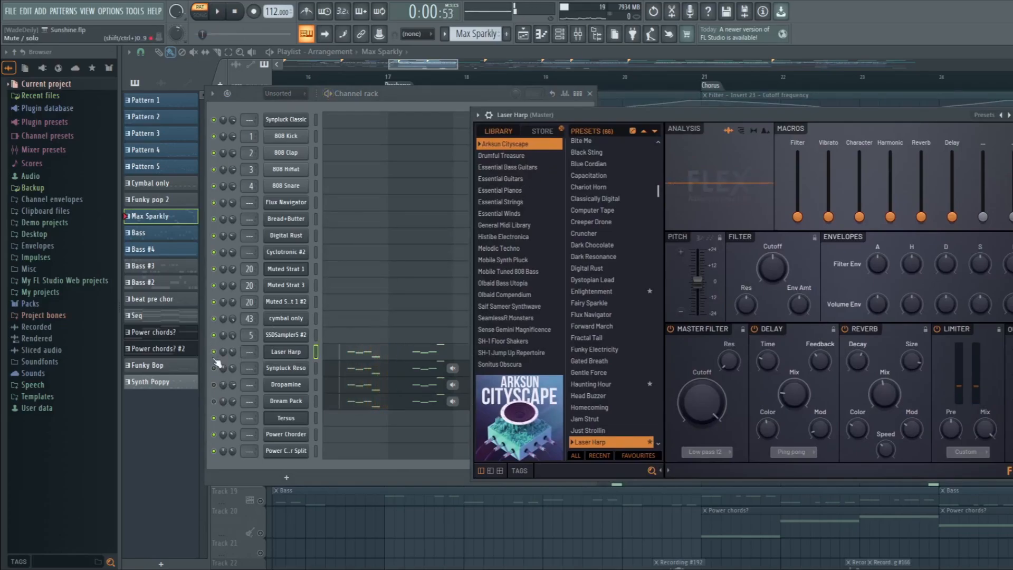
- Solo the Synpluck Reso channel and play the Max Sparkly pattern
left_click(336, 397)
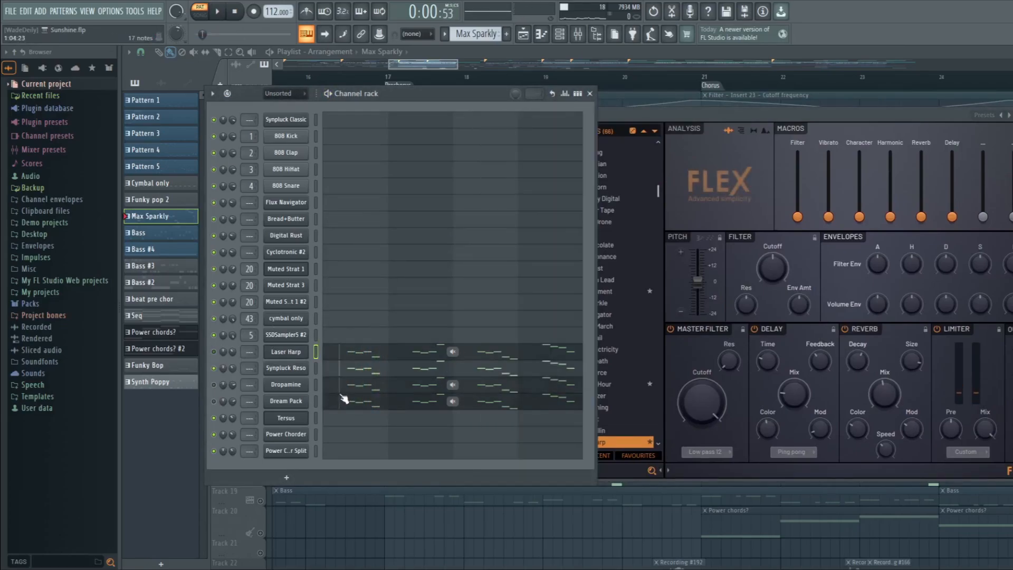
left_click_drag(639, 120, 563, 140)
left_click(468, 100)
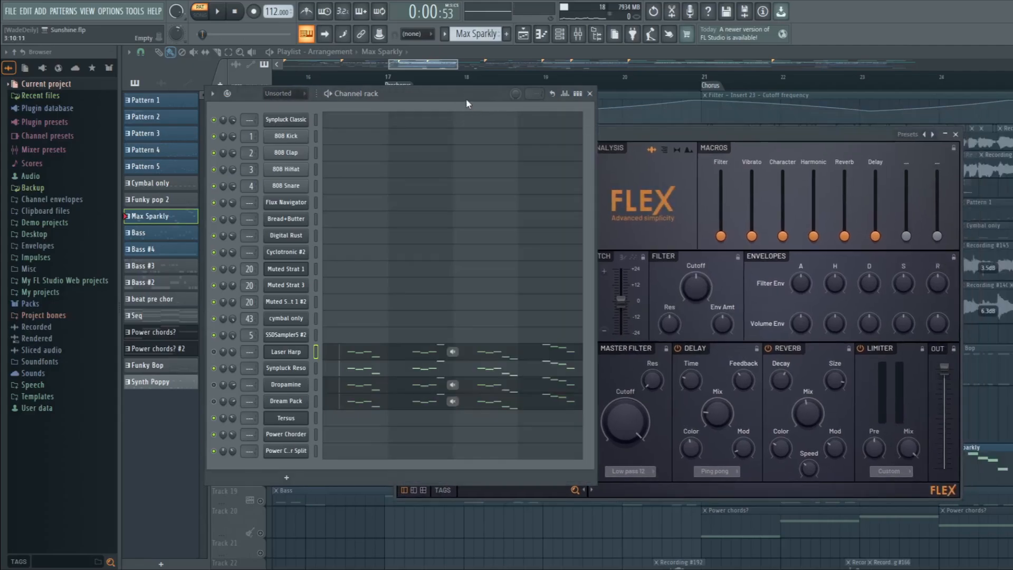
key("space")
key("space")
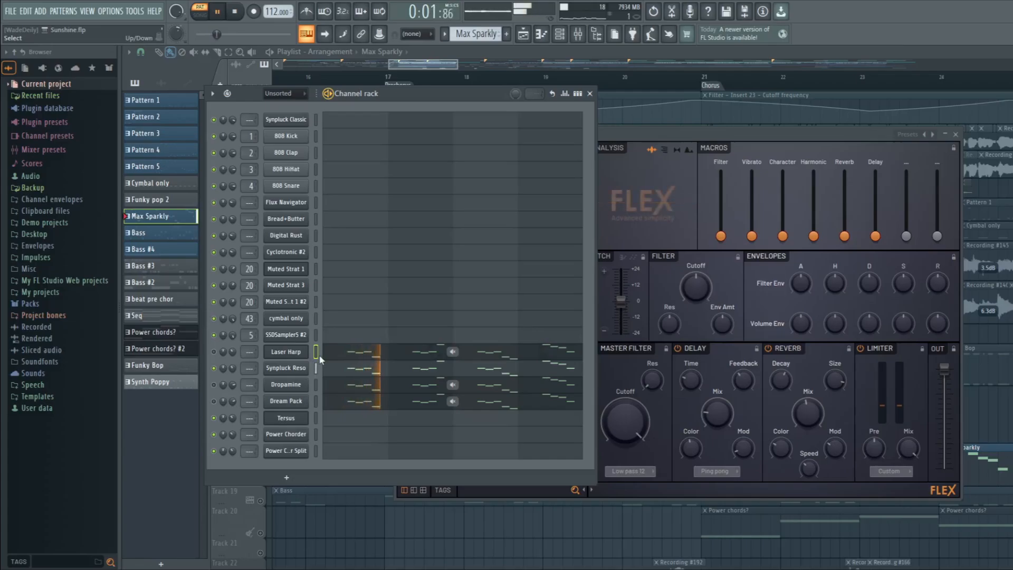
key("space")
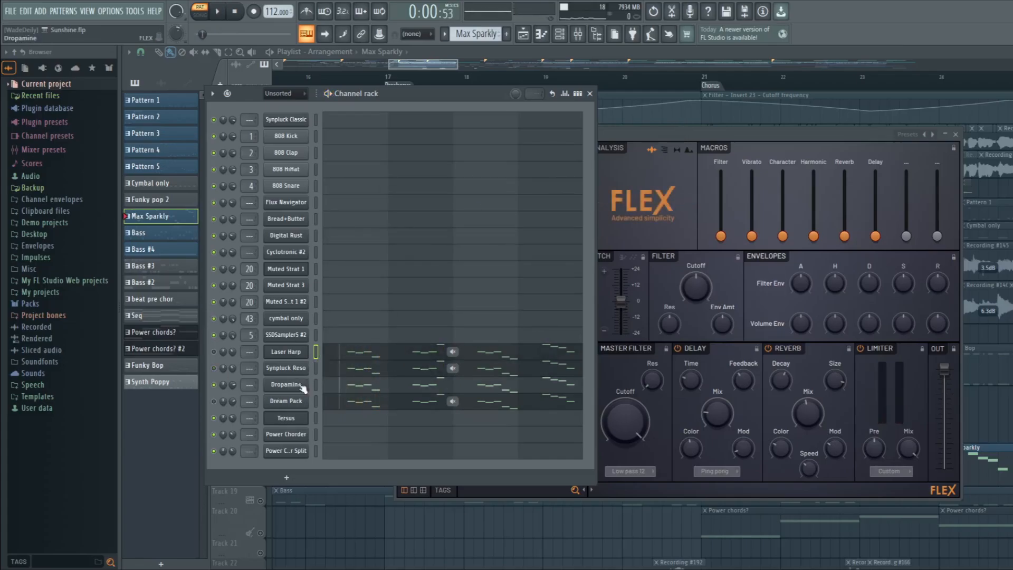
- Open the soloed Dopamine channel in FLEX and play the Max Sparkly pattern through it
left_click(301, 386)
left_click(428, 101)
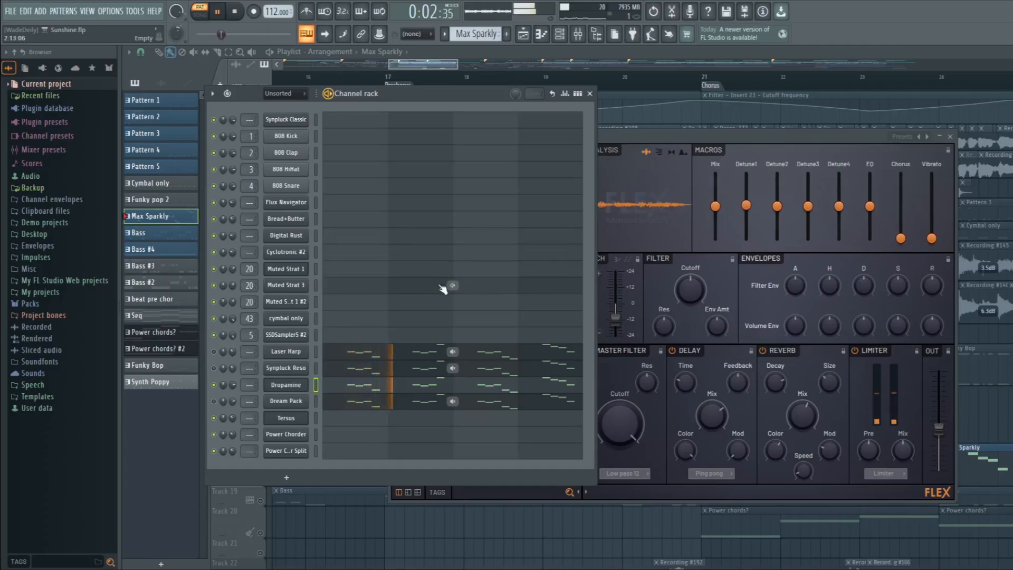
key("space")
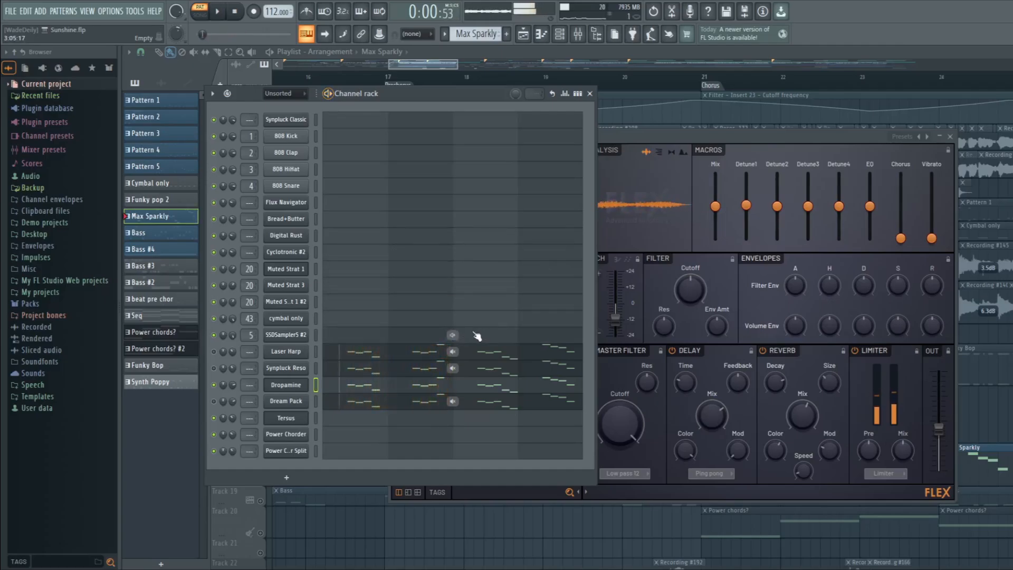
- Solo the Dream Pack channel, play the Max Sparkly pattern, and unmute the other channels after stopping
left_click(215, 401)
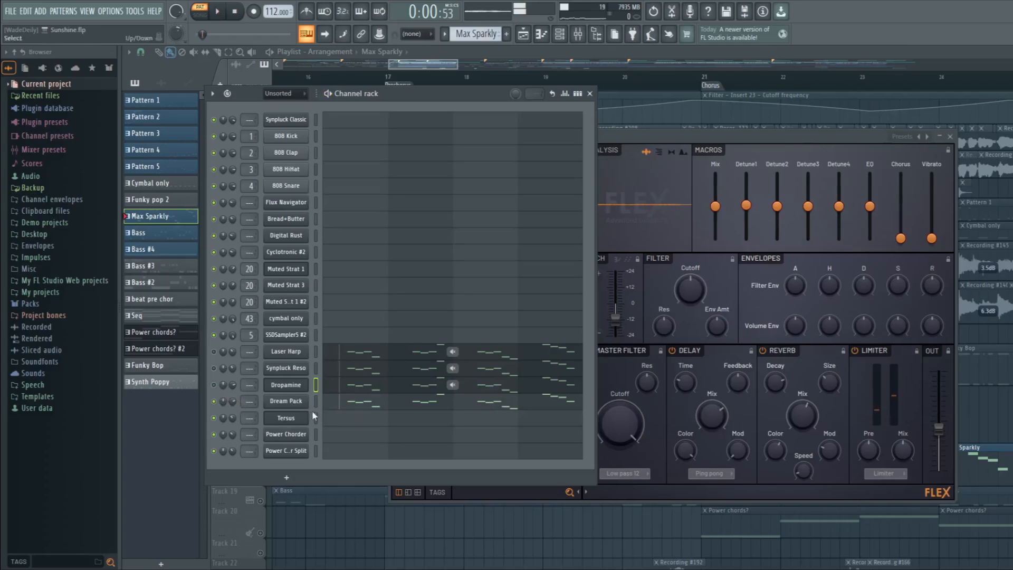
left_click_drag(662, 137, 689, 147)
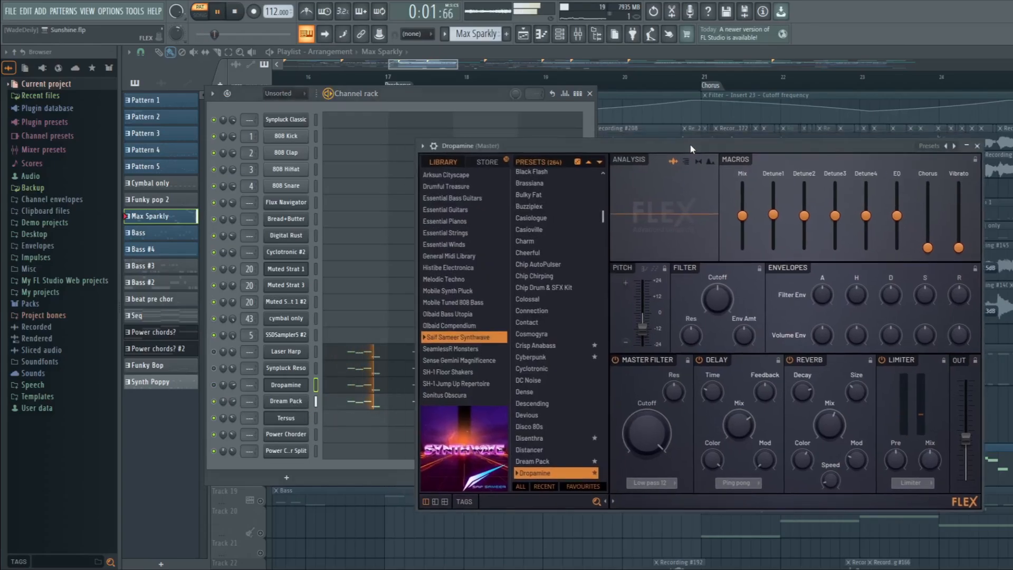
left_click_drag(443, 104, 436, 107)
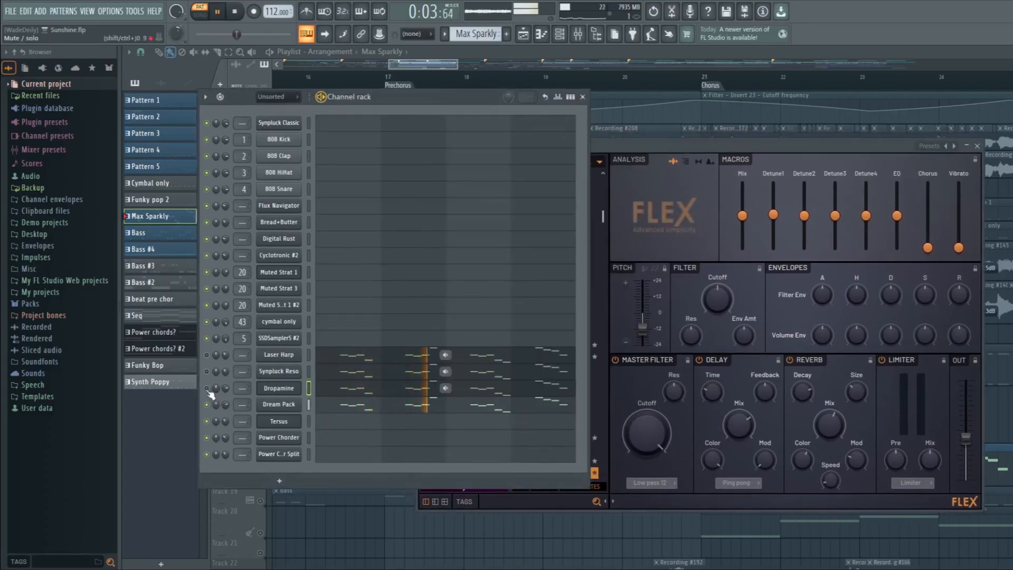
key("space")
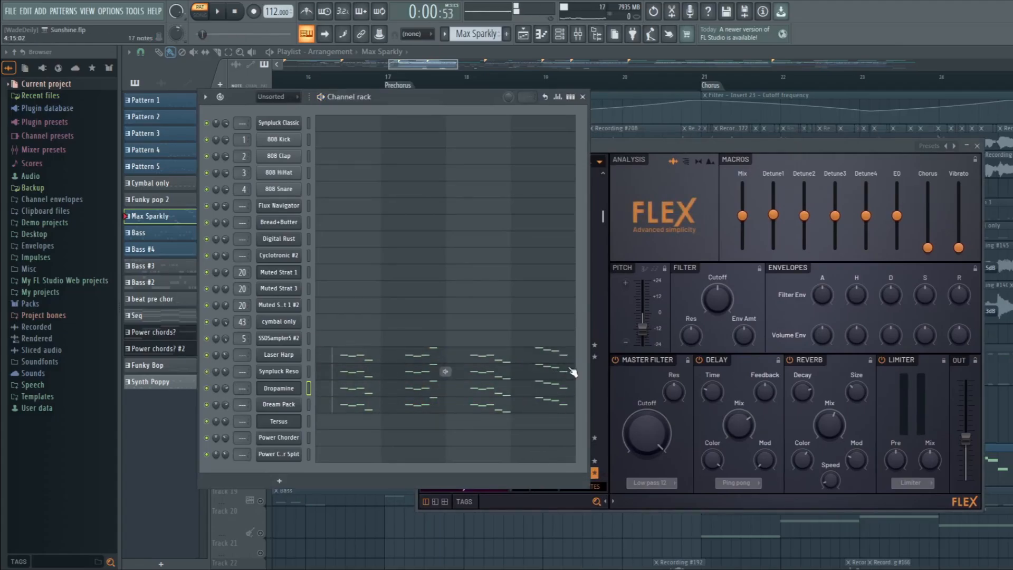
- Play the Max Sparkly pattern with all four layered synth channels, and return to the playlist in song mode
key("space")
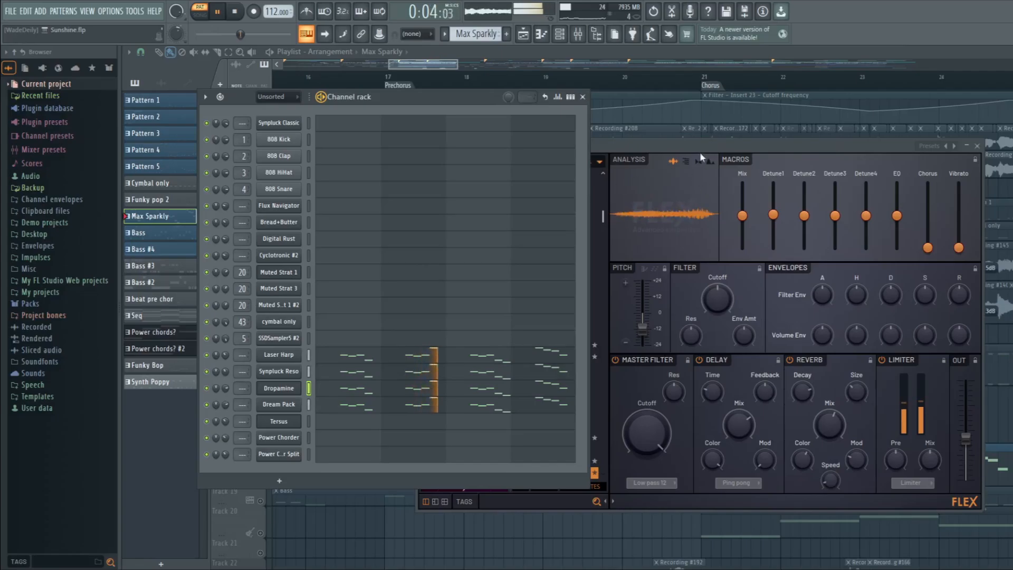
key("space")
left_click_drag(701, 145, 679, 160)
left_click_drag(605, 163, 596, 164)
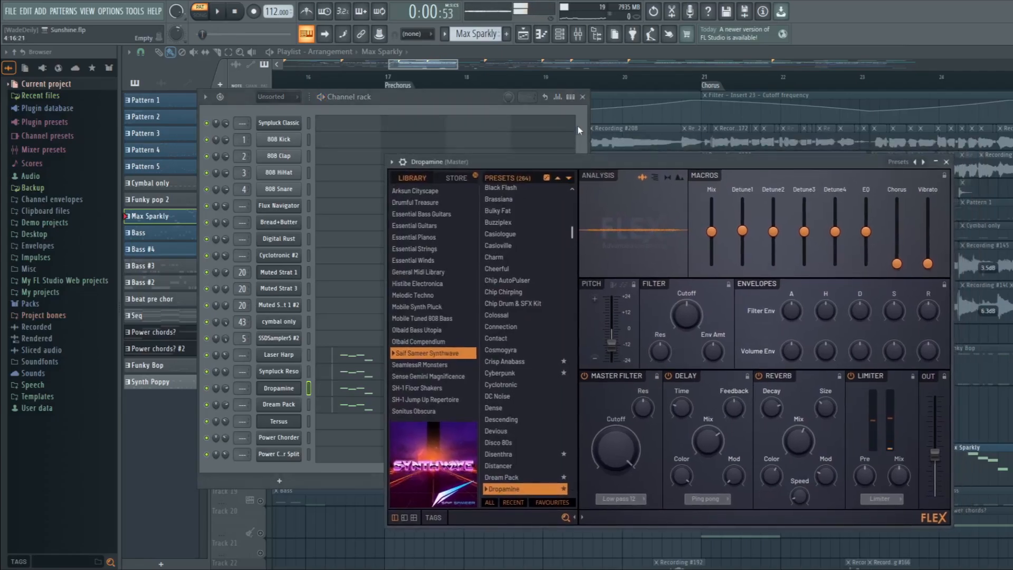
left_click_drag(585, 116, 568, 111)
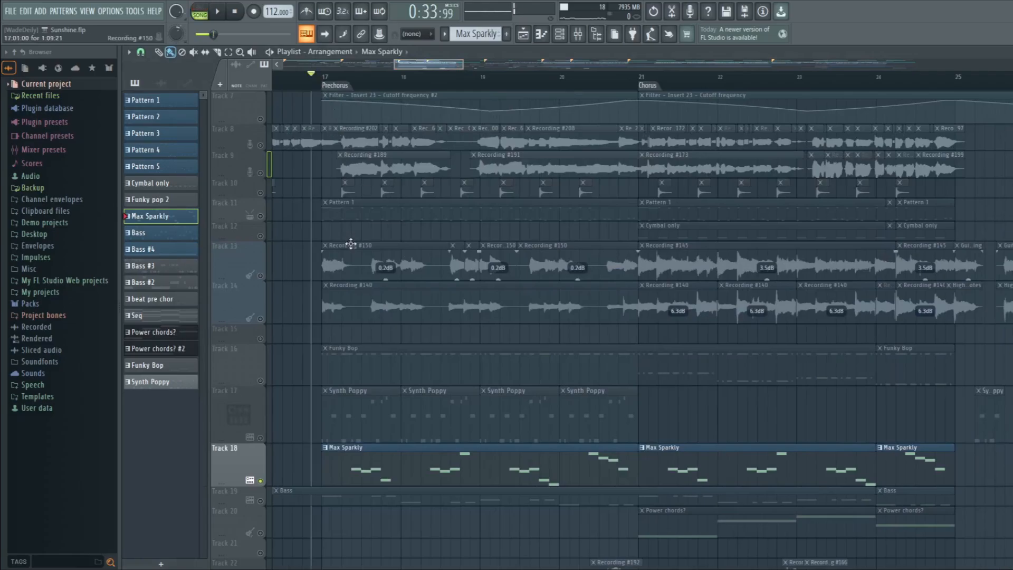
- Make Track 18 slightly taller and Track 17 slightly shorter in the playlist
scroll(380, 350, "down", 3)
scroll(382, 350, "up", 5)
scroll(382, 350, "down", 4)
left_click_drag(225, 442, 227, 449)
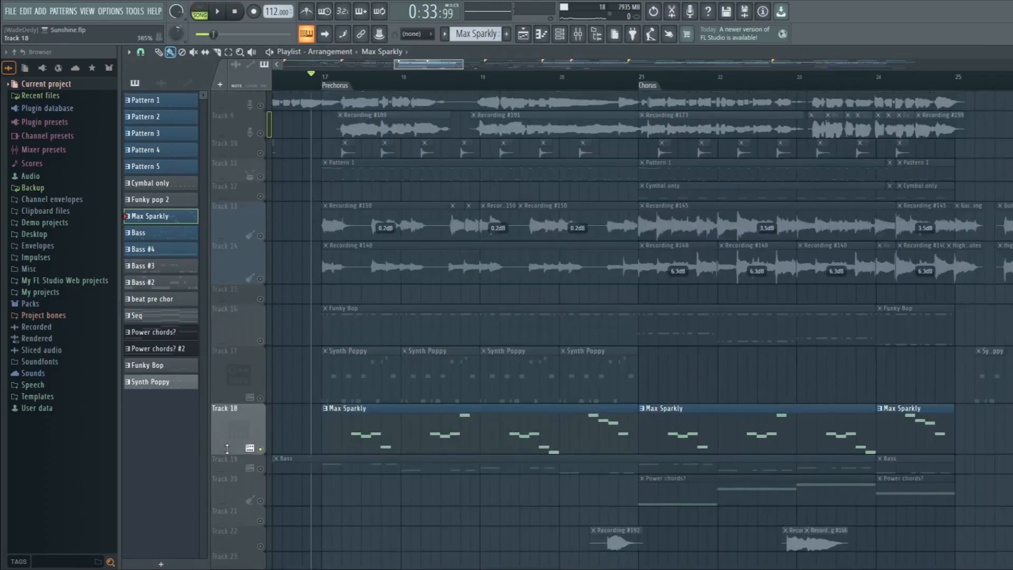
left_click_drag(226, 398, 226, 389)
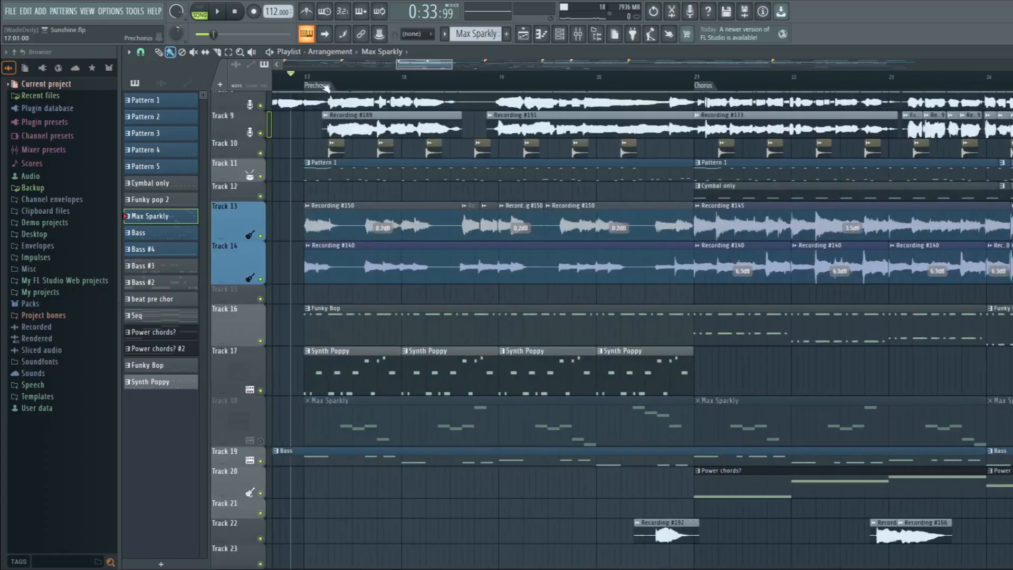
- Play the arrangement from the Prechorus marker at bar 17 with only Track 18 muted
left_click(326, 86)
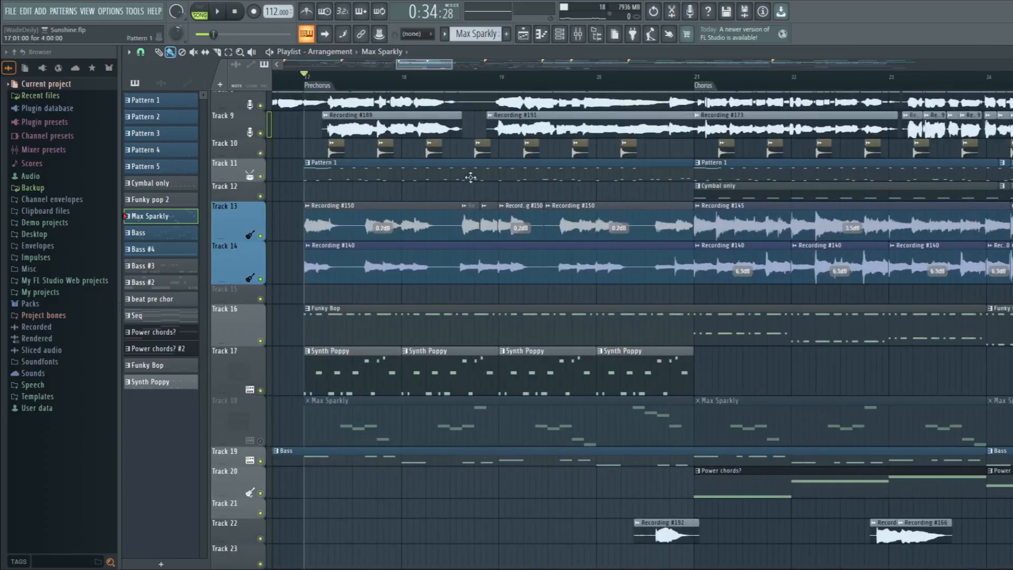
key("space")
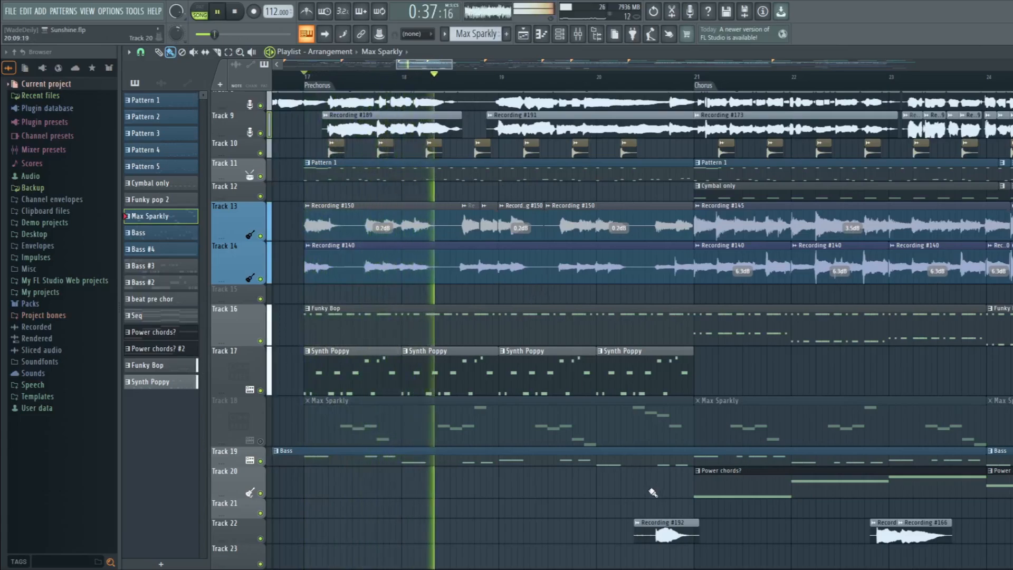
key("space")
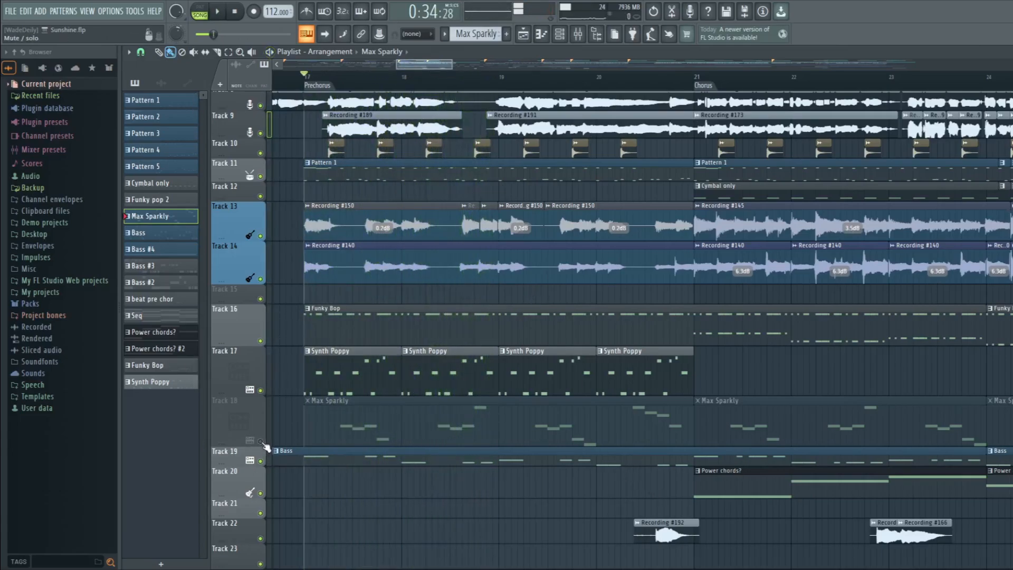
- Unmute Track 18 and play the full arrangement from the Prechorus marker at bar 17
left_click(261, 441)
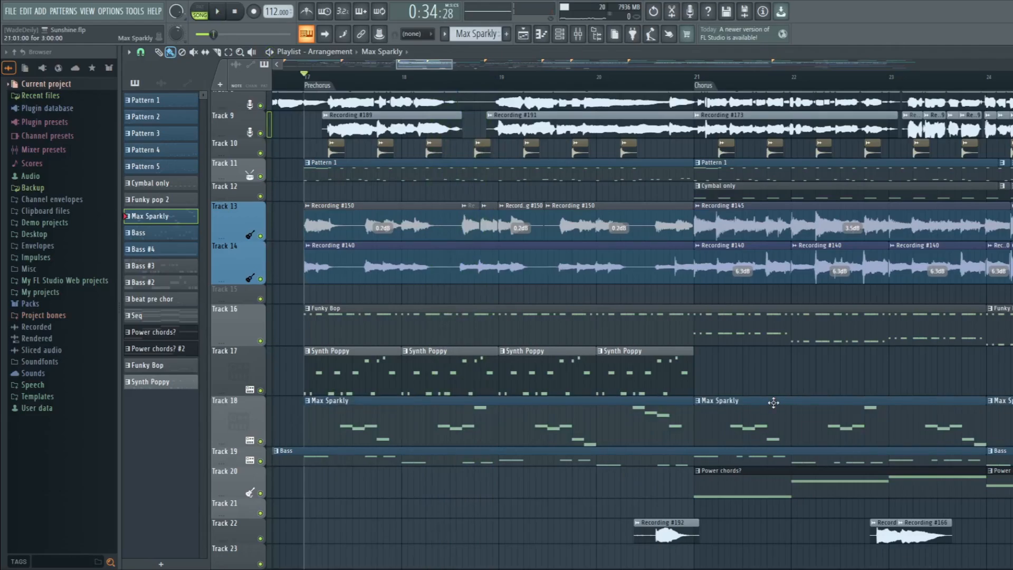
key("space")
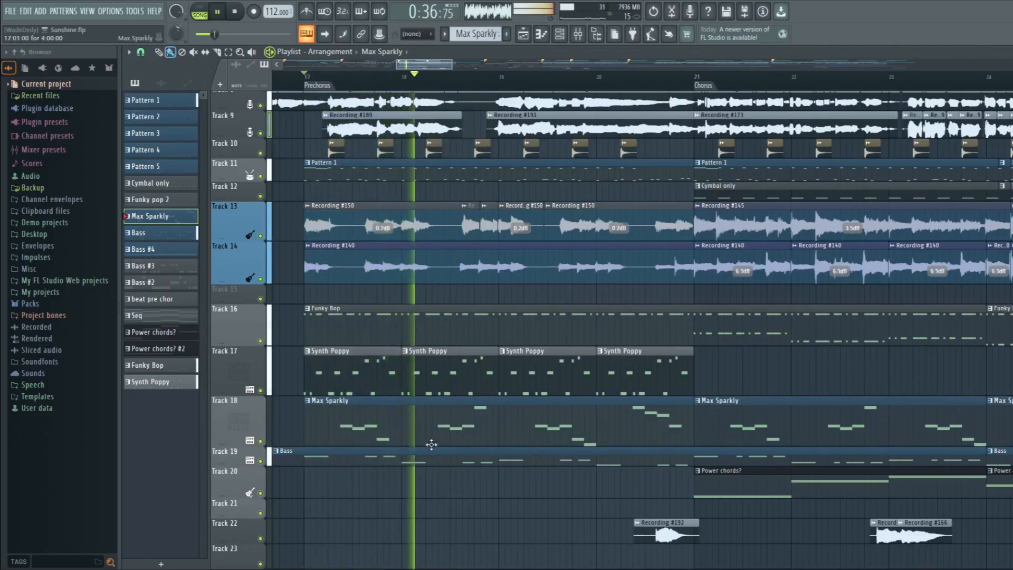
key("space")
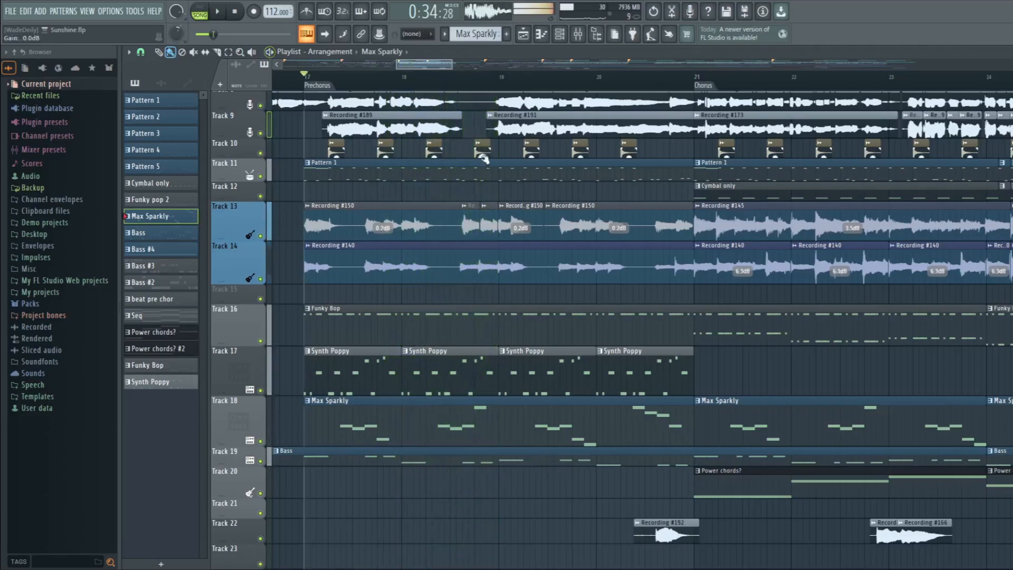
- Play the full arrangement from the bars before the Chorus marker into the chorus, examining the tracks from top to bottom
left_click_drag(406, 66, 403, 63)
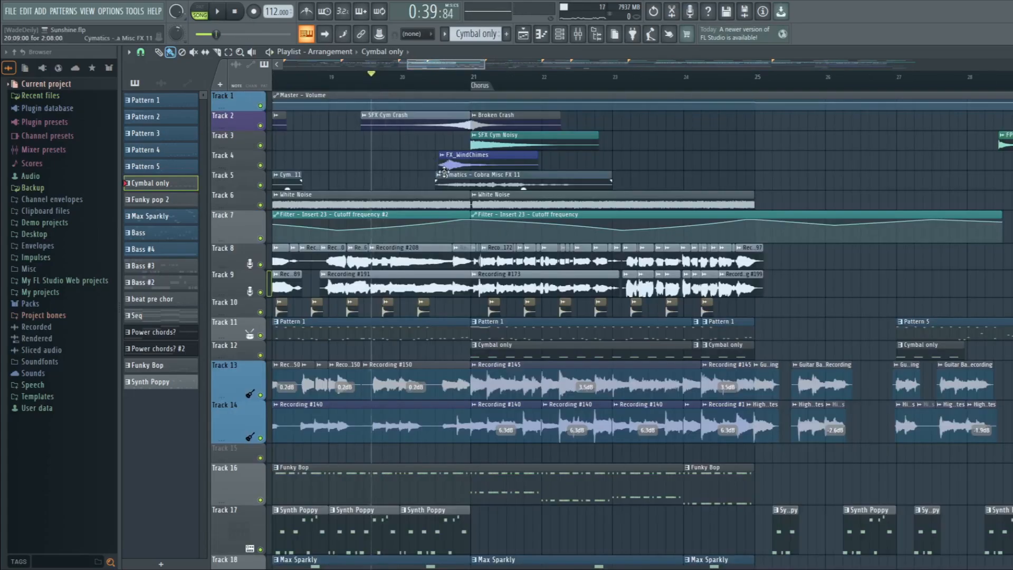
key("space")
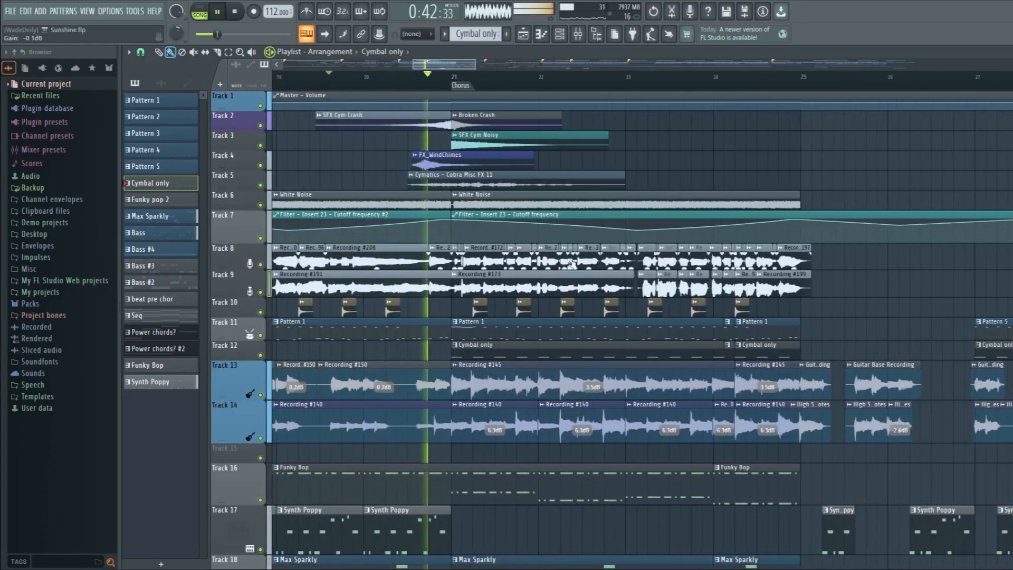
scroll(580, 274, "down", 4)
scroll(591, 278, "up", 3)
scroll(592, 278, "up", 4)
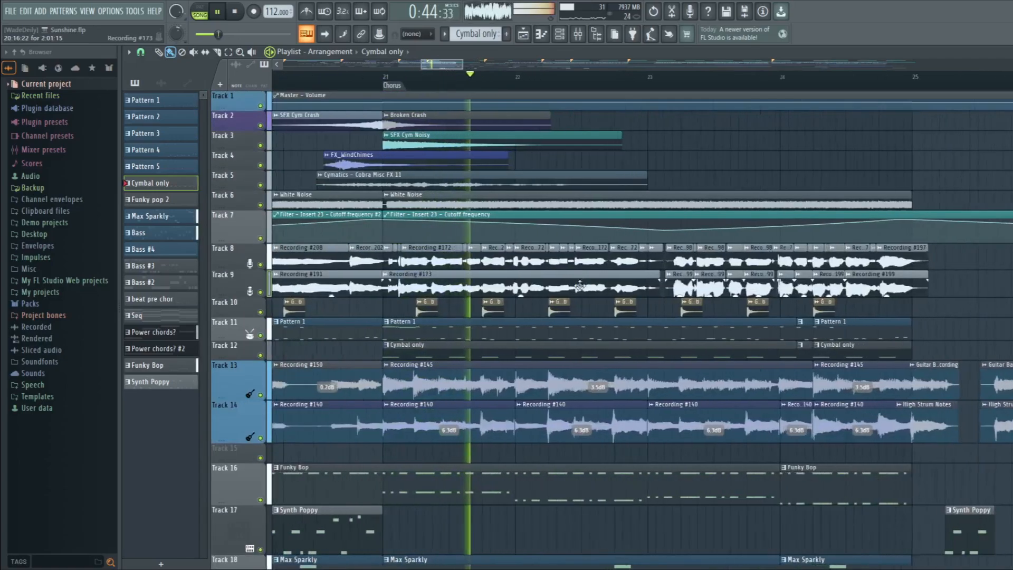
scroll(585, 278, "down", 3)
scroll(586, 278, "down", 1)
scroll(592, 278, "down", 4)
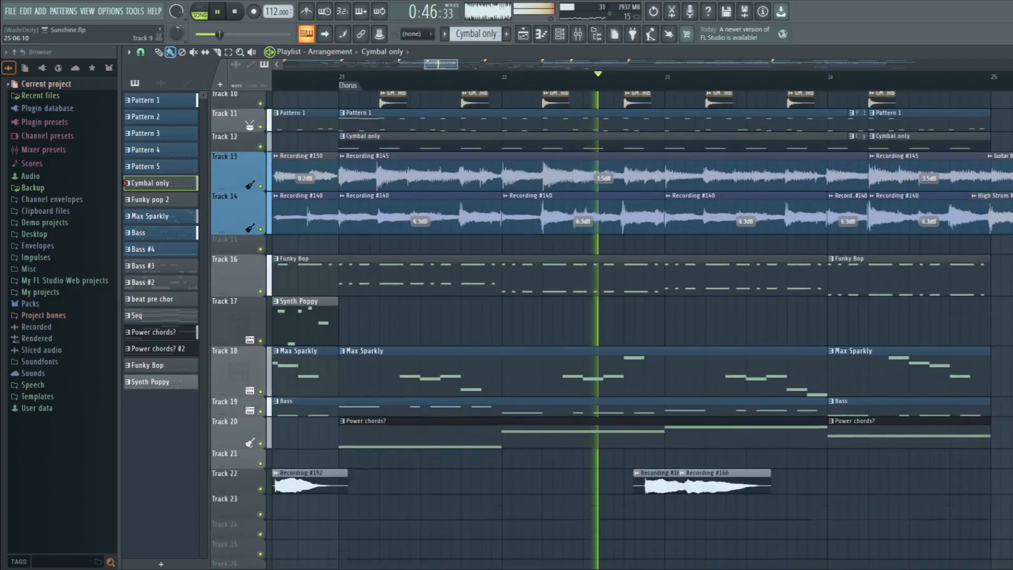
scroll(592, 278, "up", 5)
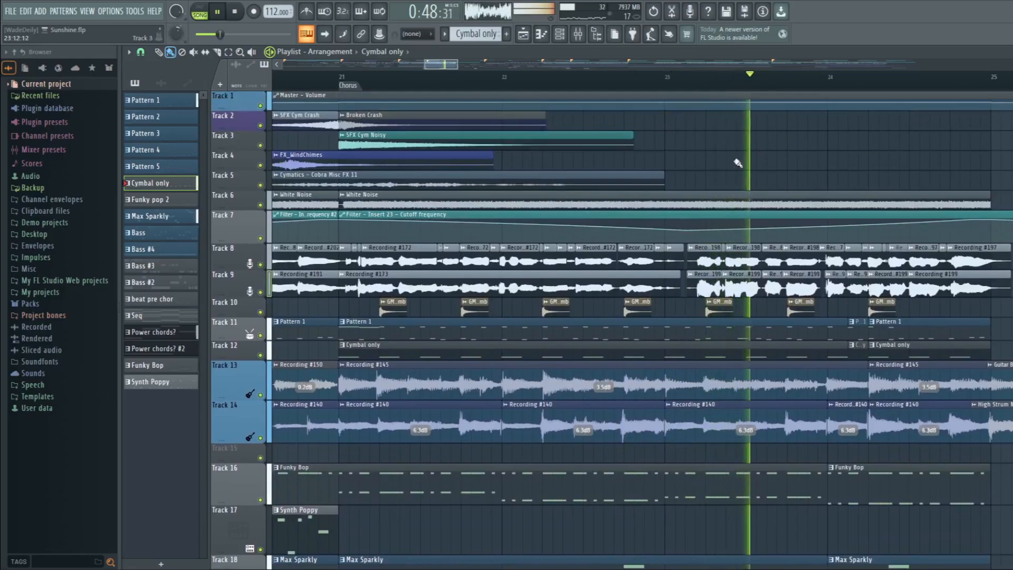
scroll(426, 111, "down", 2)
key("space")
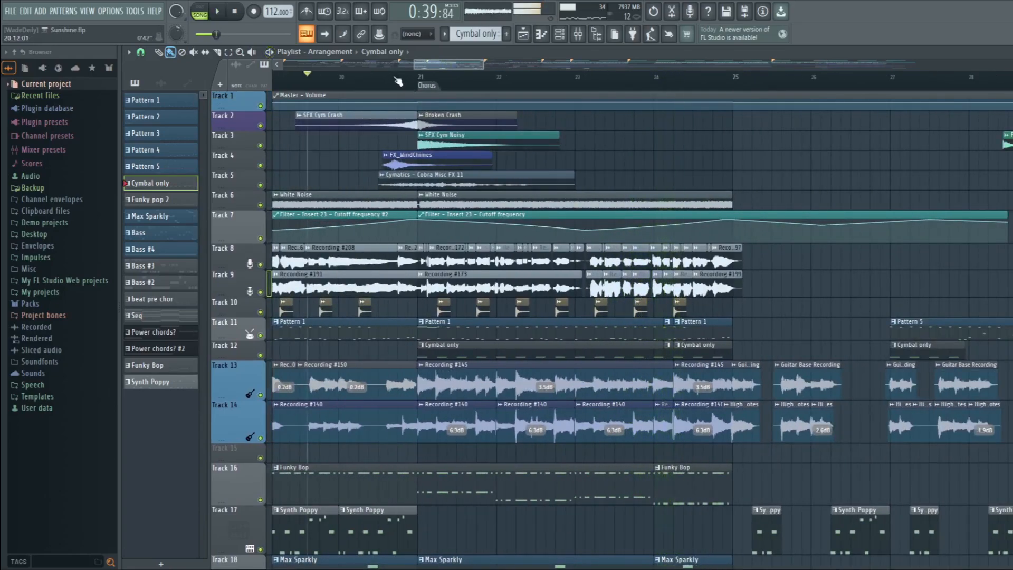
- Solo Track 20 and play its Power chords? clips from just before the Chorus marker at bar 21
left_click(398, 77)
scroll(442, 295, "down", 5)
scroll(442, 300, "up", 3)
scroll(442, 300, "up", 2)
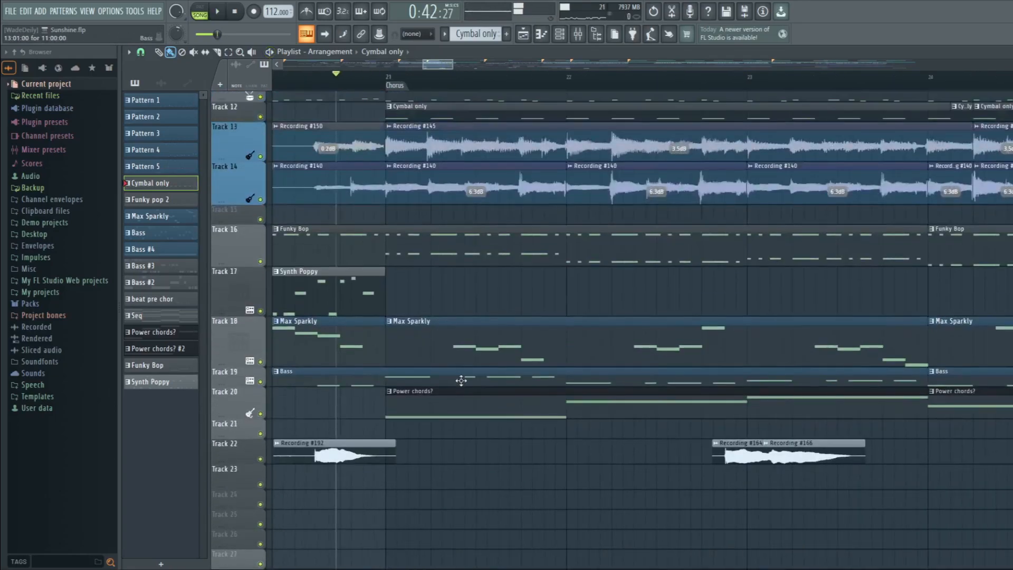
double_click(445, 415)
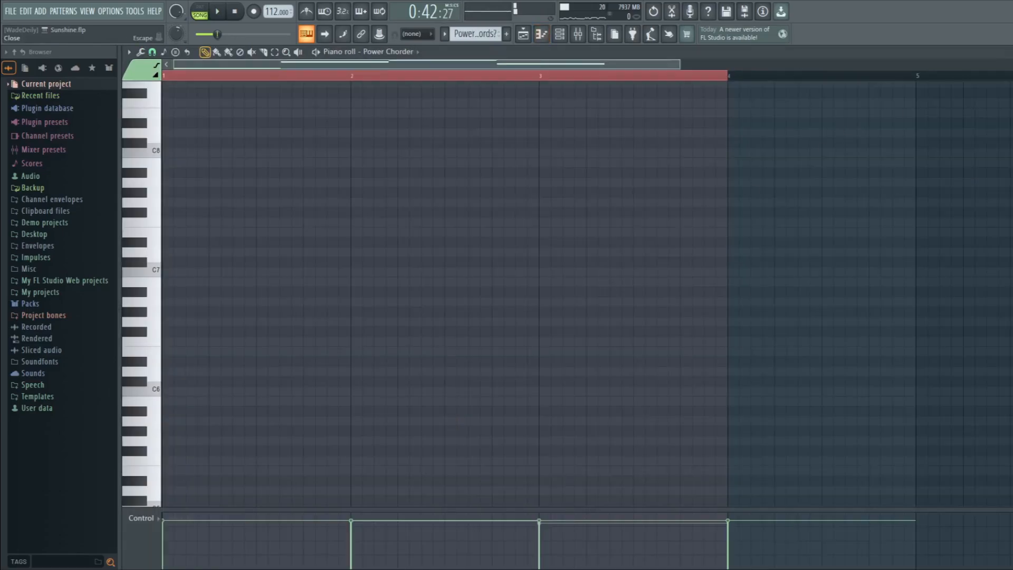
key("Escape")
right_click(265, 415)
key("space")
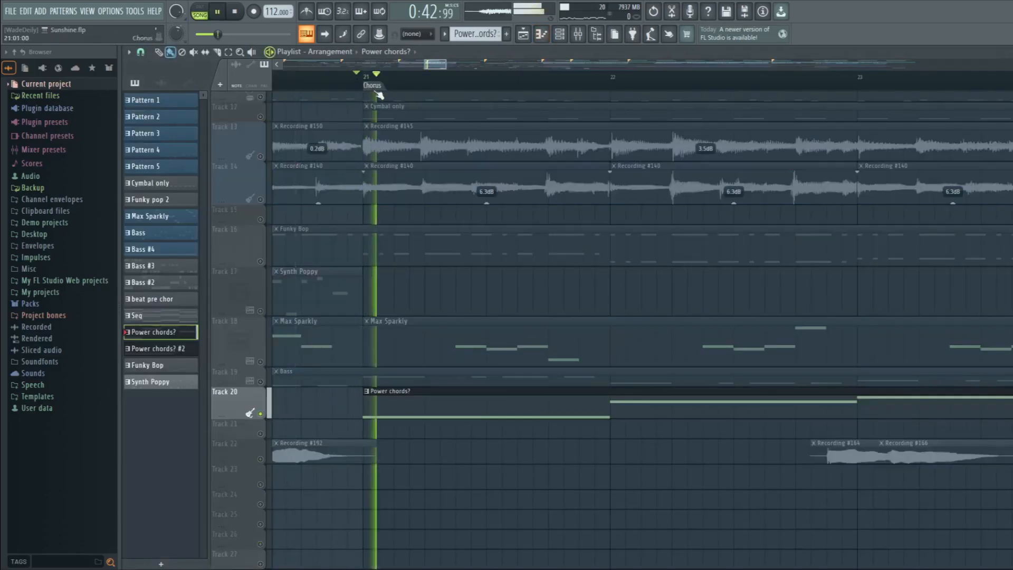
- Stop playback, examine the Power chords? pattern in the piano roll and mixer, and show the Power Chorder channel's FLEX guitar preset
double_click(713, 400)
left_click(578, 33)
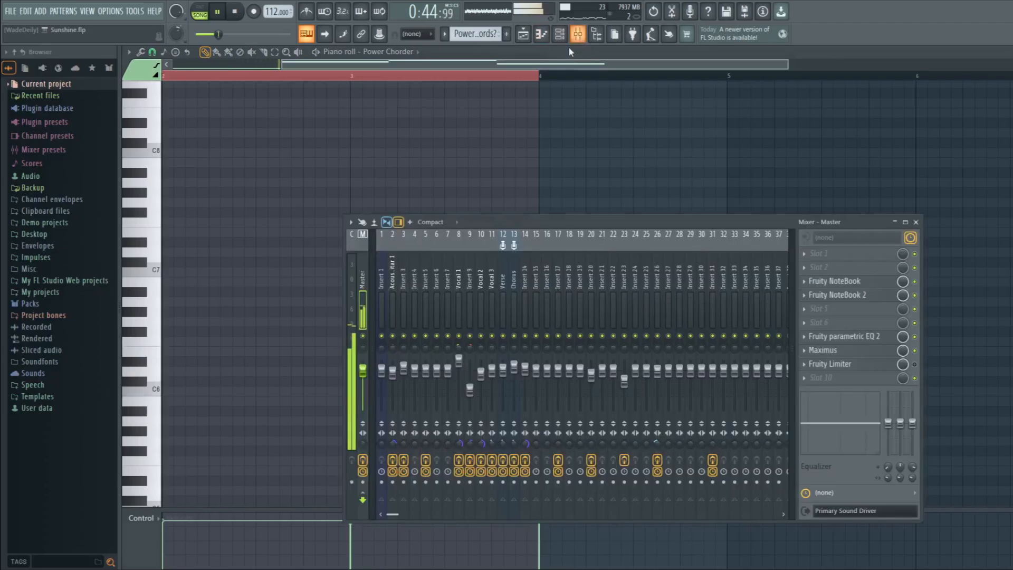
key("space")
left_click(559, 33)
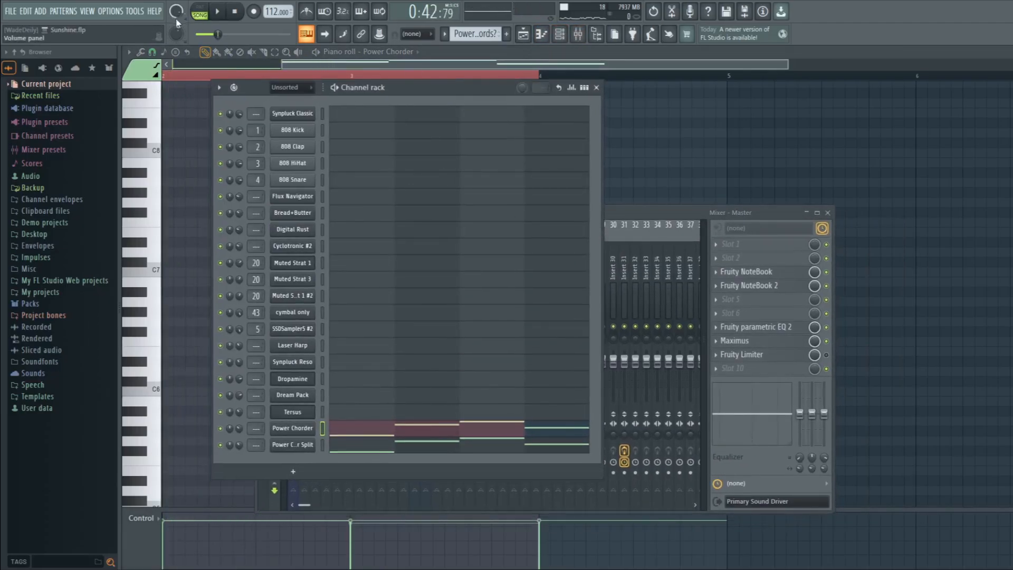
left_click(299, 442)
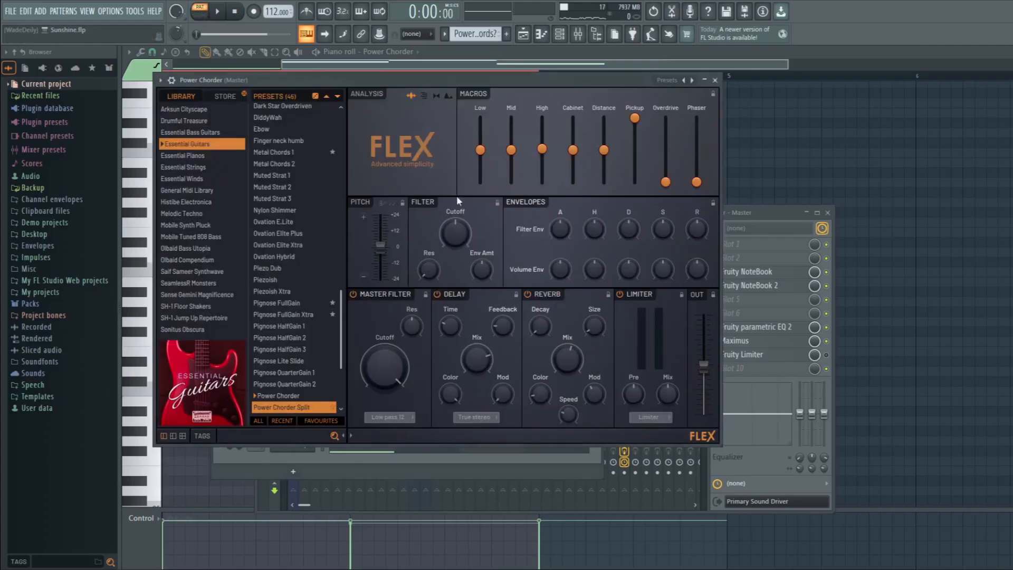
left_click_drag(492, 85, 692, 88)
- Mute the Power Chorder Split channel, play the pattern with Power Chorder alone, and mute Power Chorder as well before stopping
left_click(227, 433)
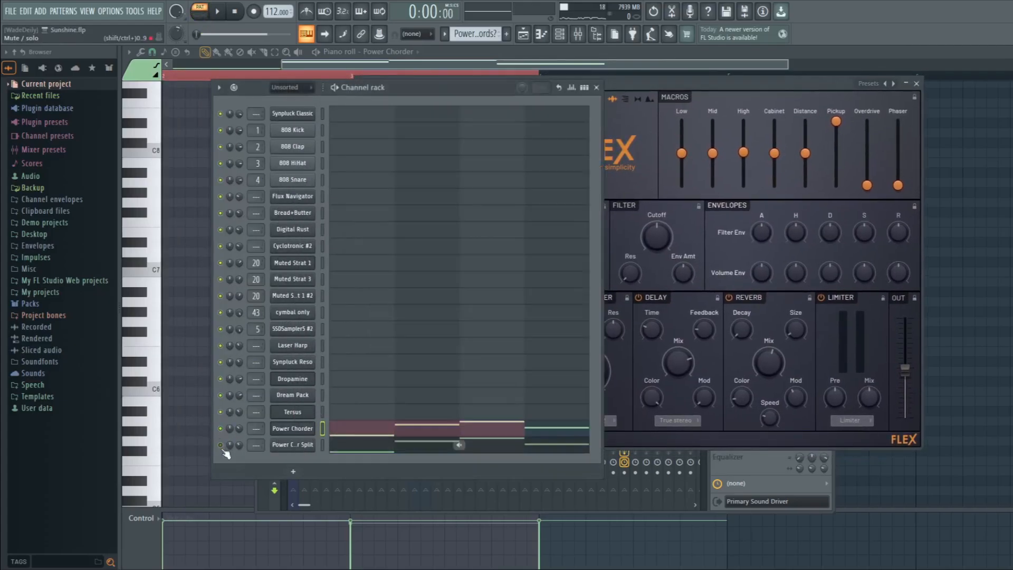
key("space")
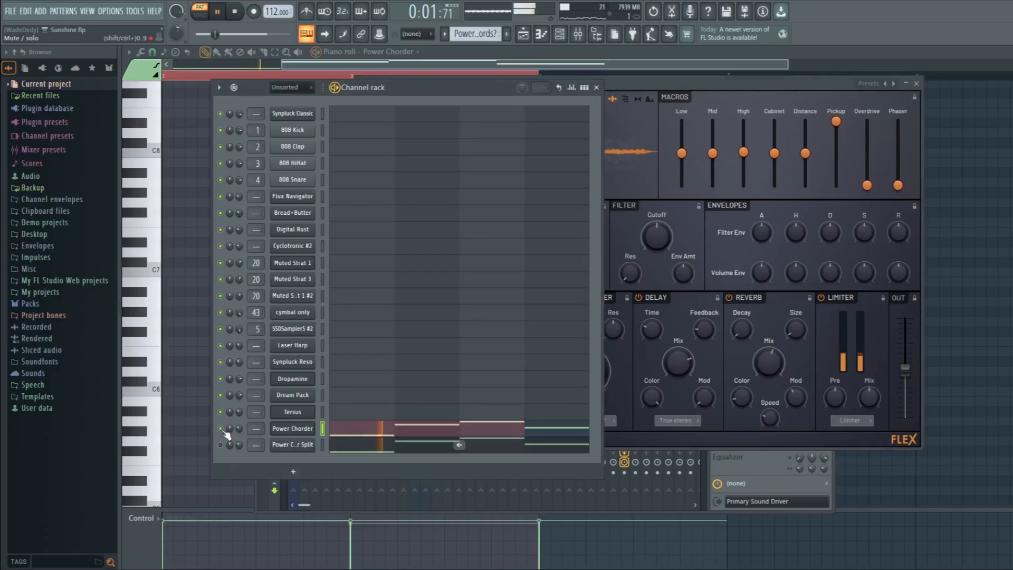
left_click(222, 428)
key("space")
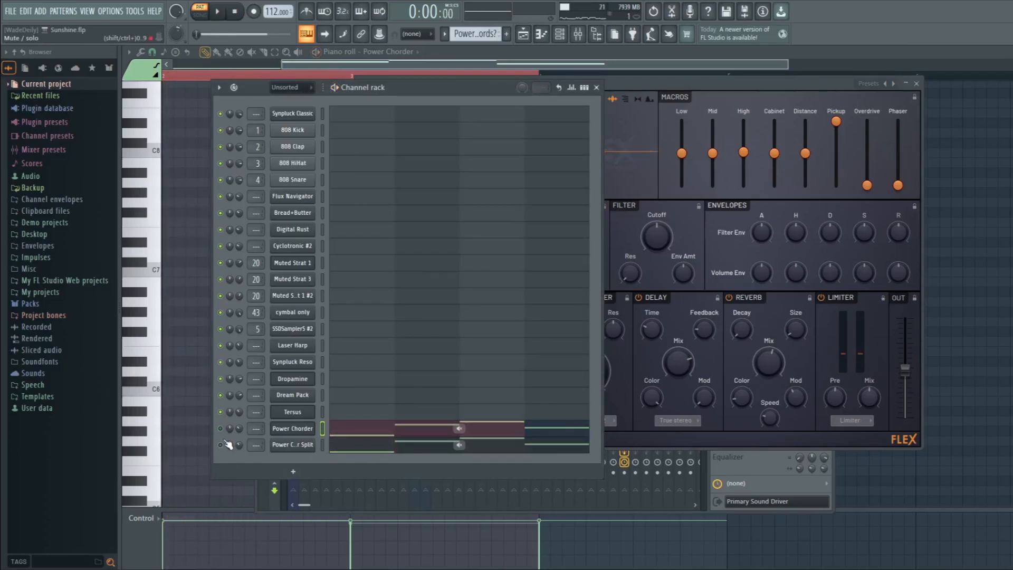
- Unmute the Power Chorder Split channel and play the pattern with it alone, keeping the FLEX window clear of the channel rack
left_click(221, 444)
left_click_drag(681, 81, 714, 109)
left_click(250, 460)
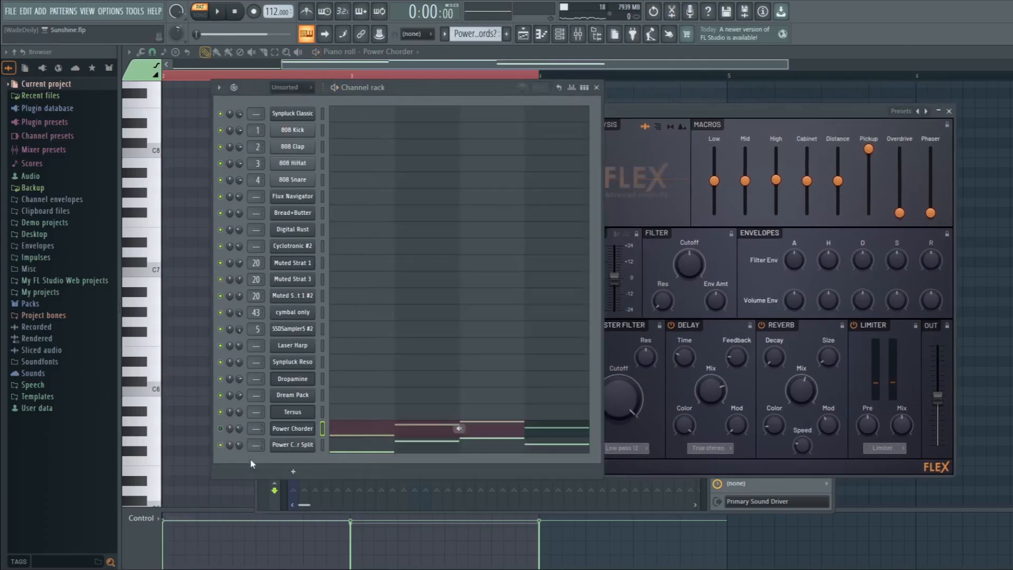
key("space")
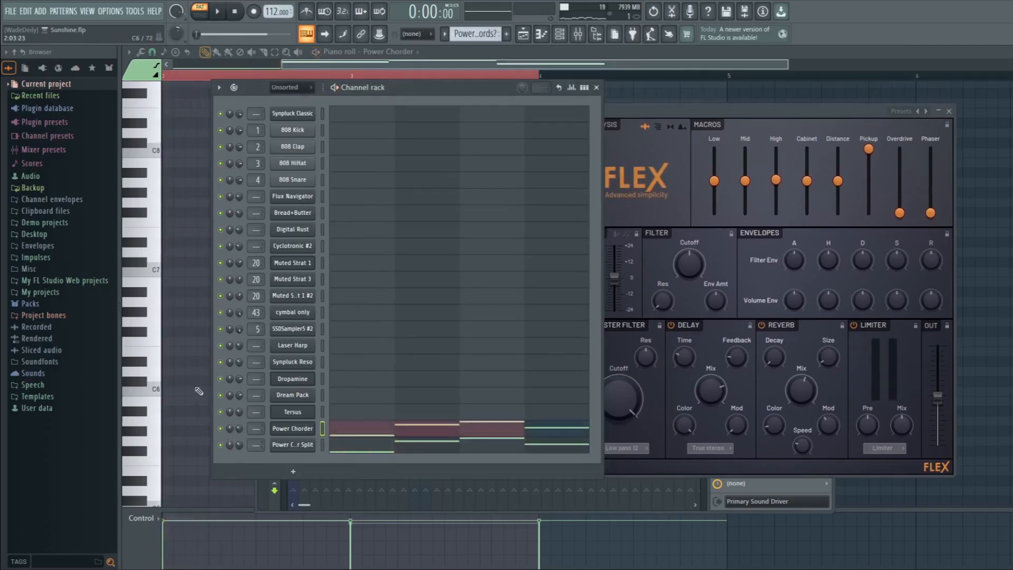
- Return to the playlist in song mode, unmute all tracks, and play from just before the Chorus marker
right_click(199, 391)
scroll(179, 359, "down", 16)
scroll(167, 280, "up", 5)
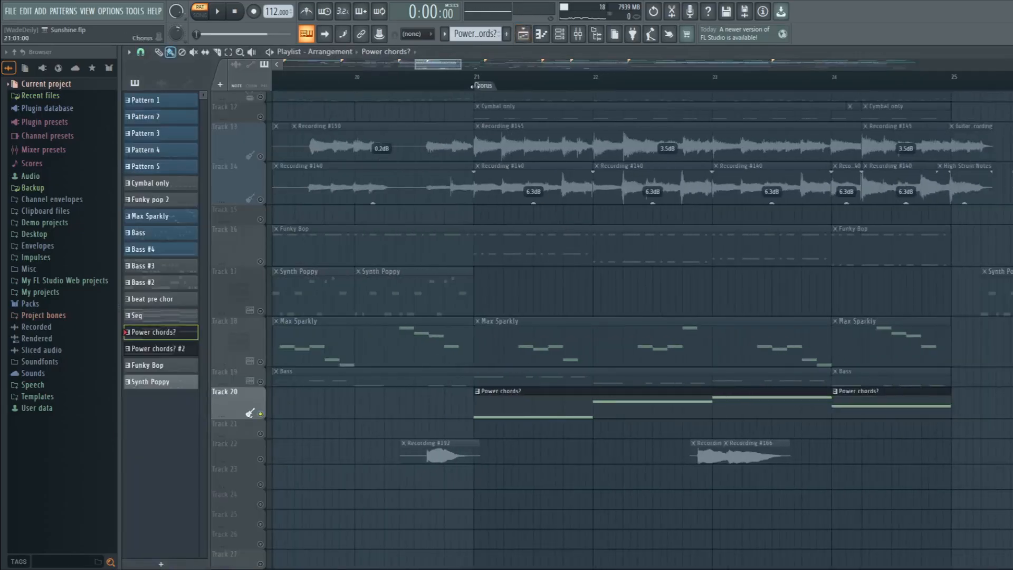
key("space")
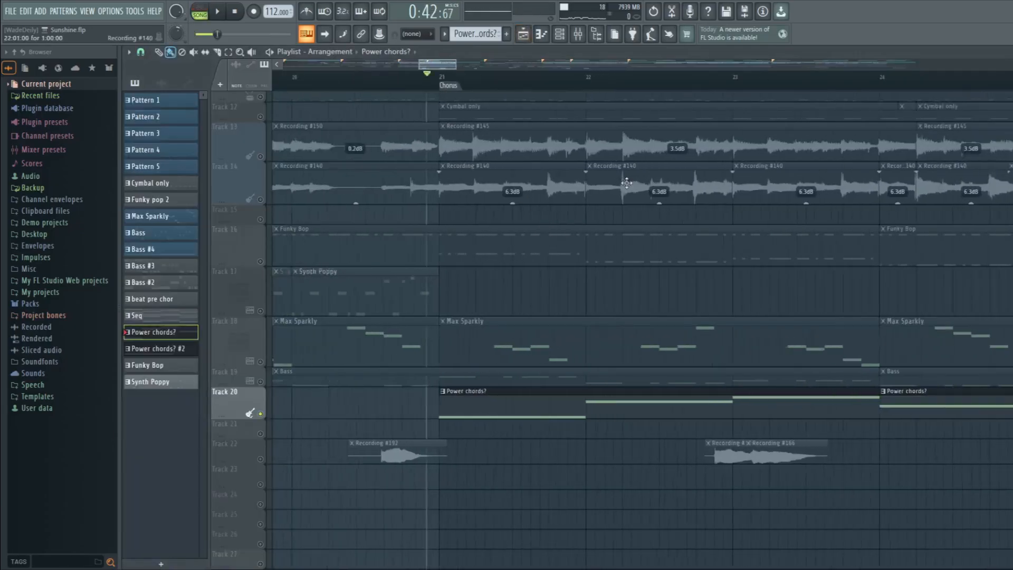
right_click(263, 382)
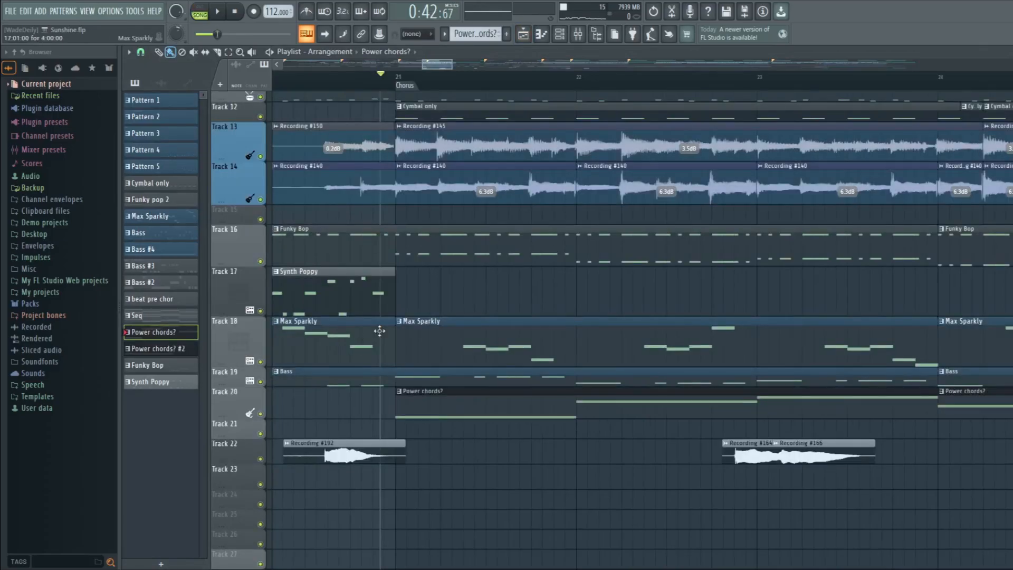
key("space")
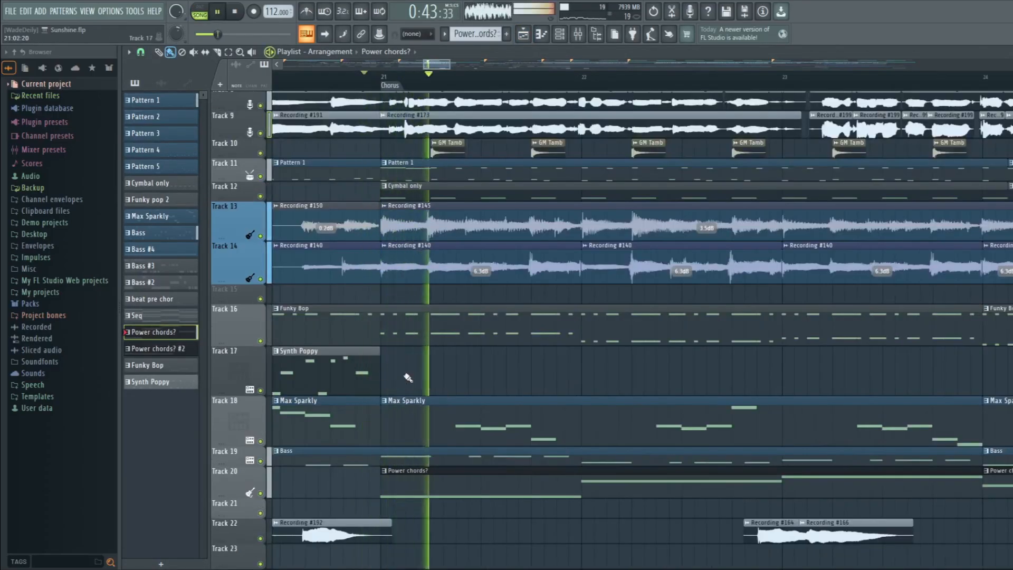
scroll(384, 391, "down", 5)
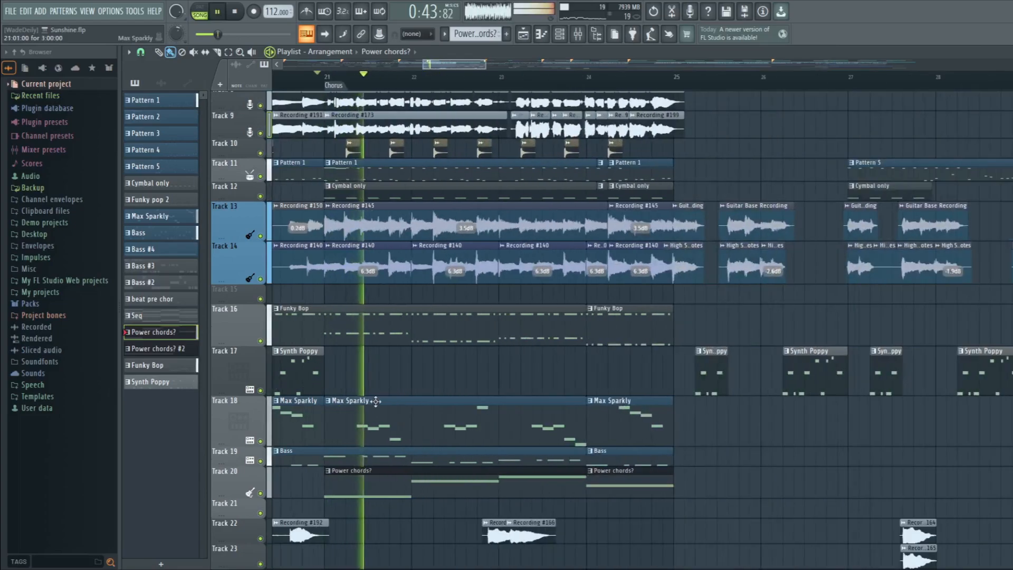
key("space")
- Solo Track 16 and play its Funky Bop part from the start of the chorus
right_click(260, 340)
scroll(316, 340, "up", 3)
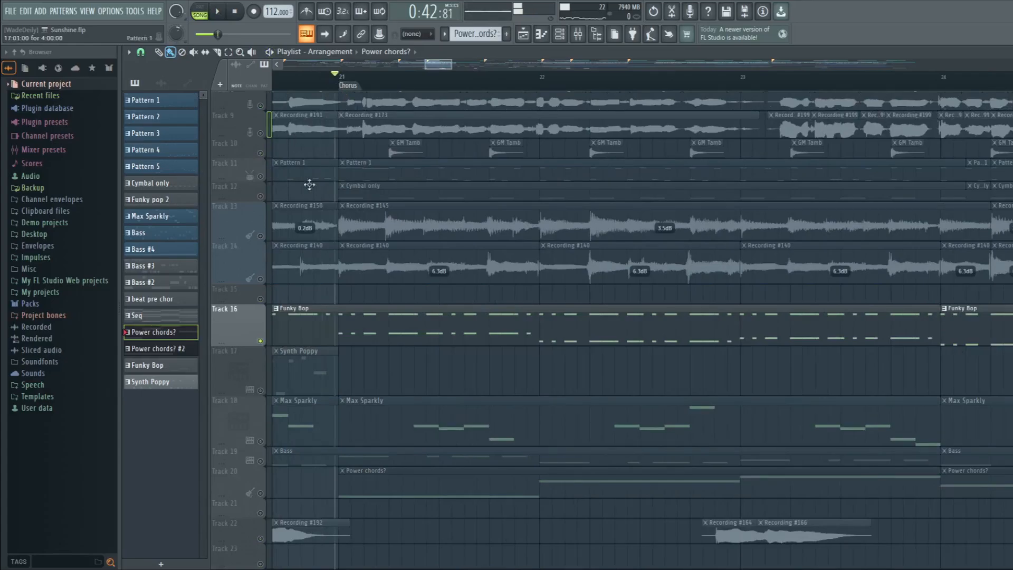
scroll(347, 384, "up", 4)
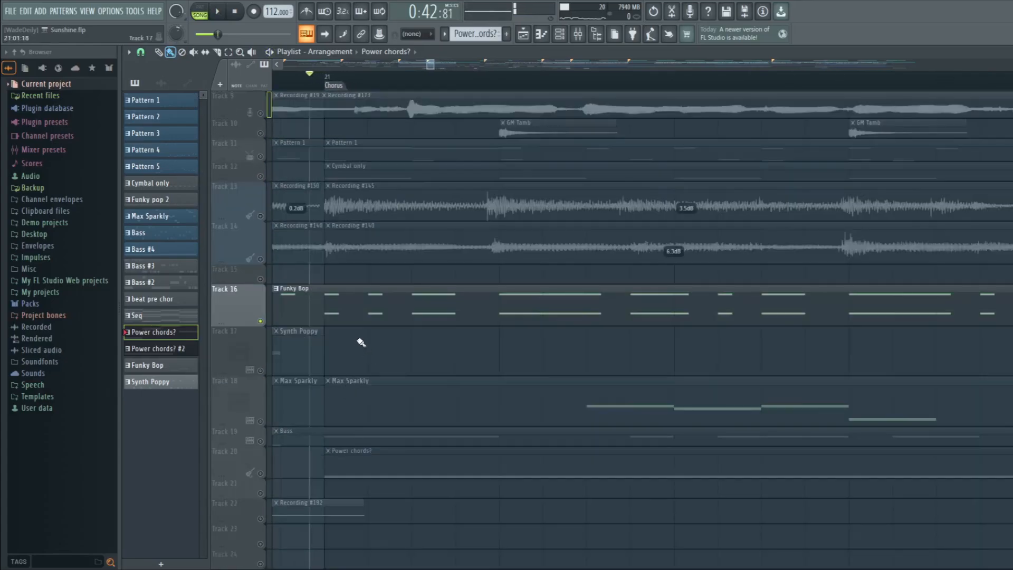
key("space")
scroll(271, 343, "down", 3)
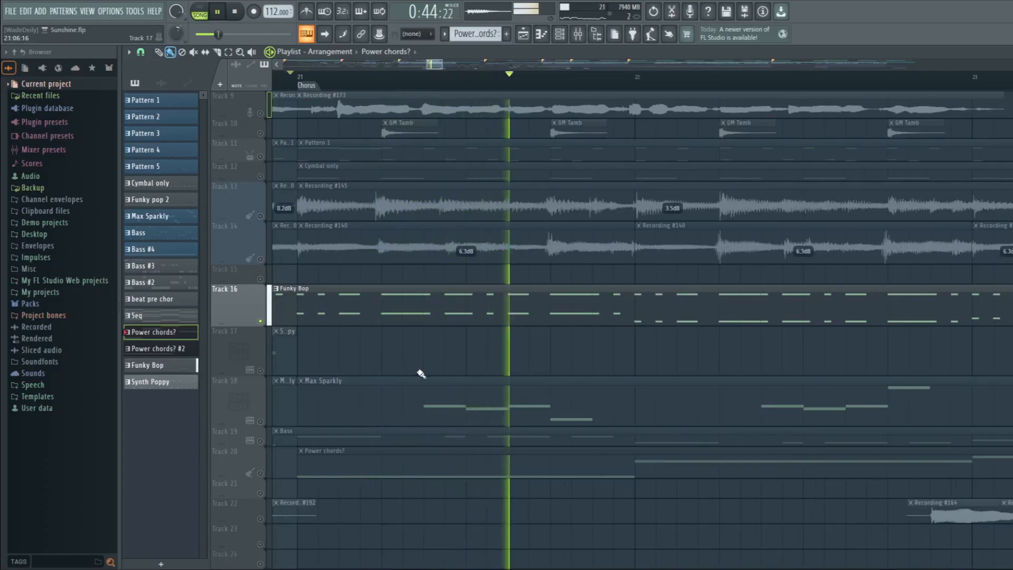
key("space")
- Play Funky Bop from just before bar 23 and unmute the Bass on Track 19 during playback
scroll(324, 362, "down", 3)
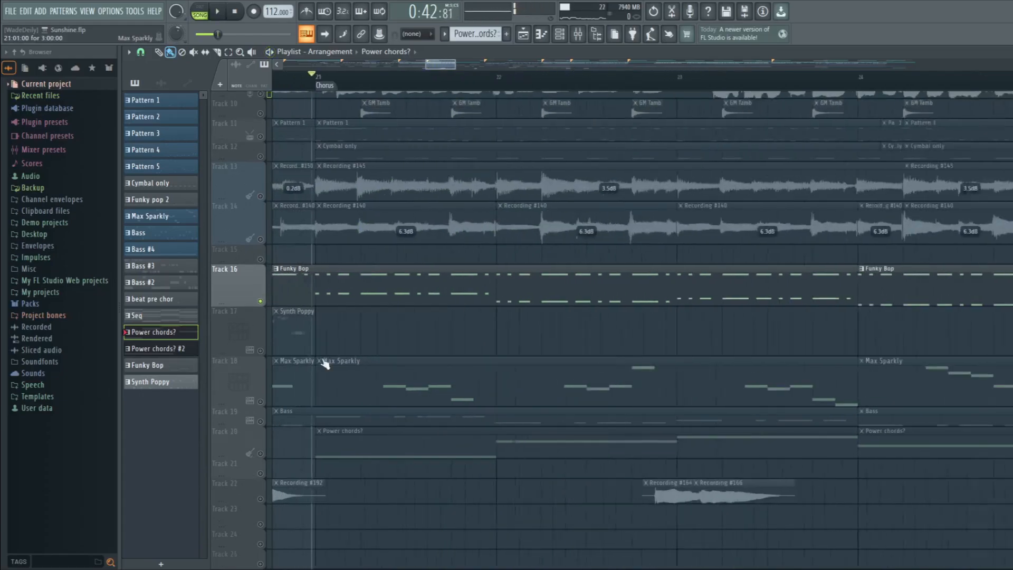
scroll(632, 180, "up", 1)
key("space")
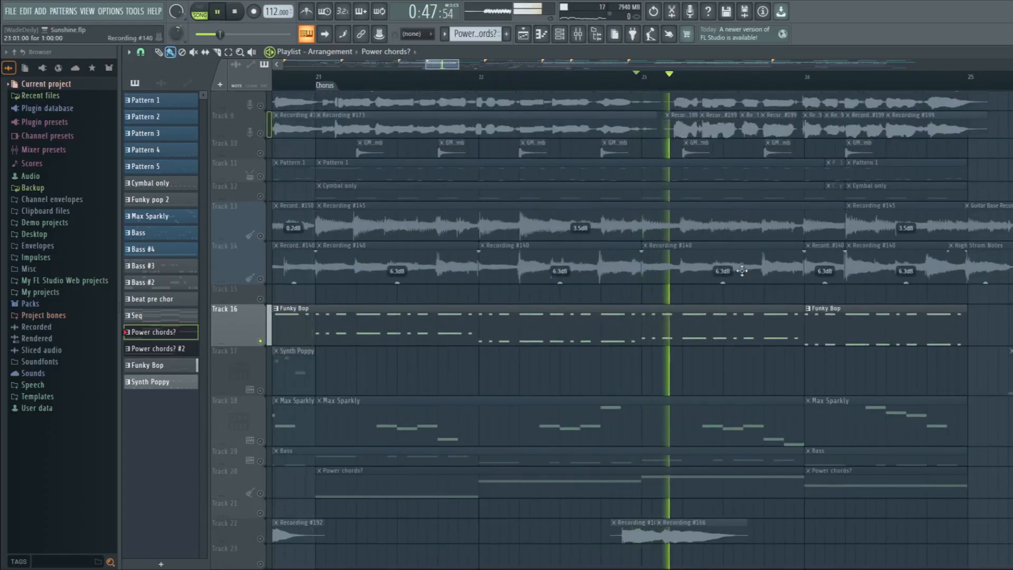
left_click(261, 462)
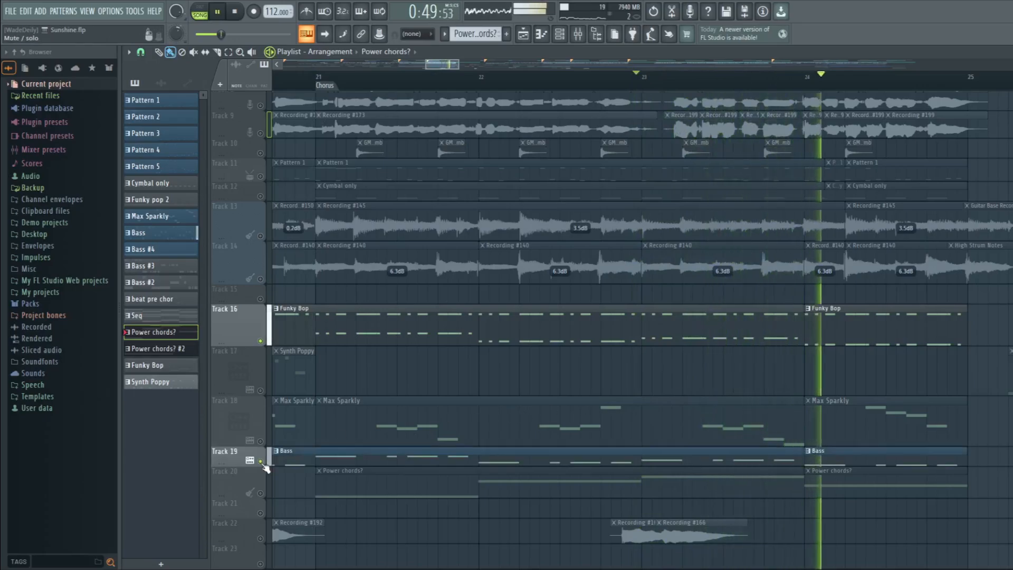
key("space")
- Unmute Track 18 and play Funky Bop, Max Sparkly and Bass together from early in bar 21
left_click(261, 442)
scroll(376, 70, "down", 2)
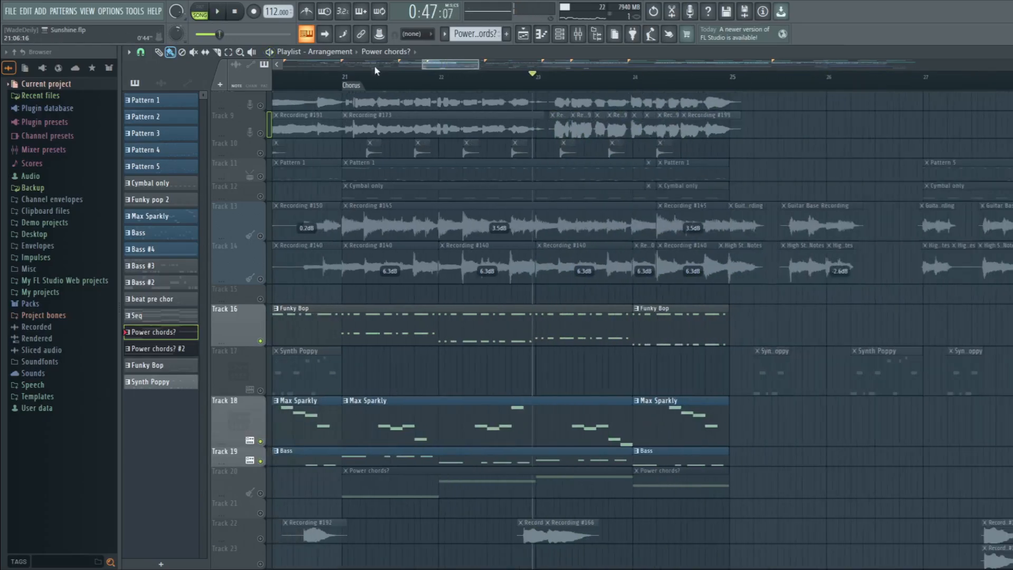
scroll(401, 195, "up", 2)
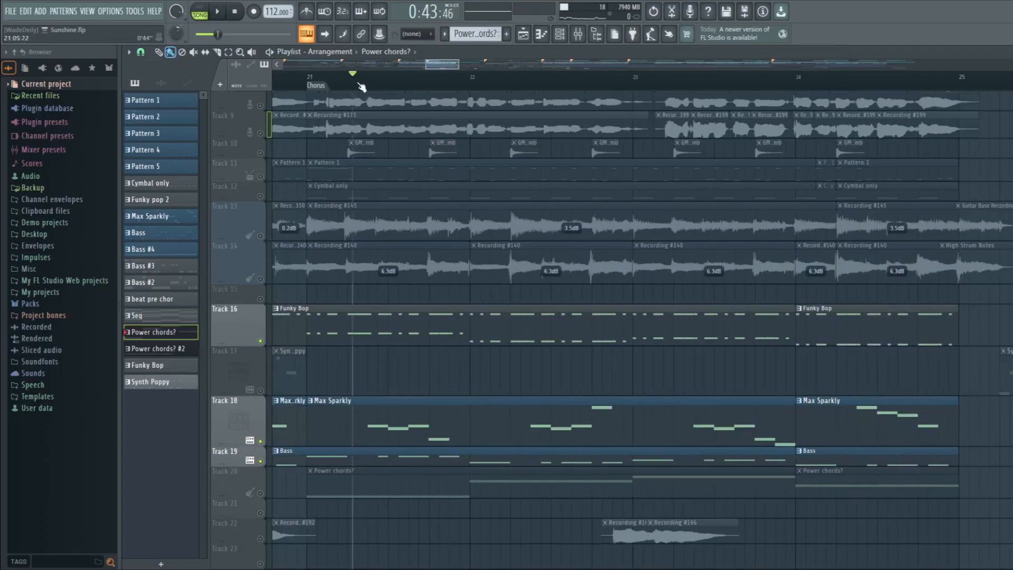
key("space")
- Solo the guitar recordings on Tracks 13 and 14, with the playhead at the Chorus marker
scroll(452, 318, "down", 3)
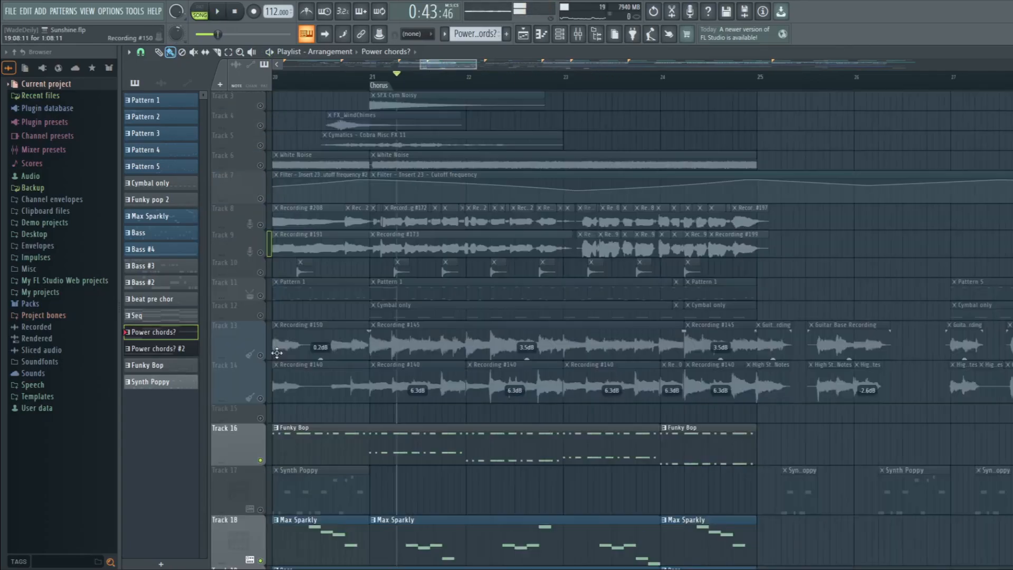
scroll(395, 365, "down", 2)
right_click(261, 355)
left_click(261, 398)
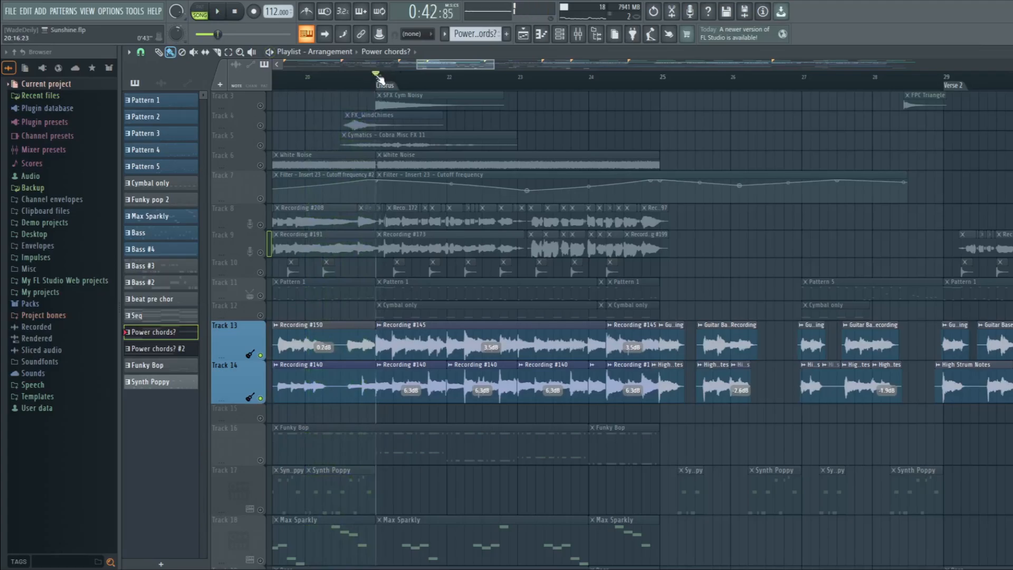
- Play the guitar recordings from the Chorus marker, with Track 14 muted so that Track 13 is heard alone
scroll(384, 123, "up", 2)
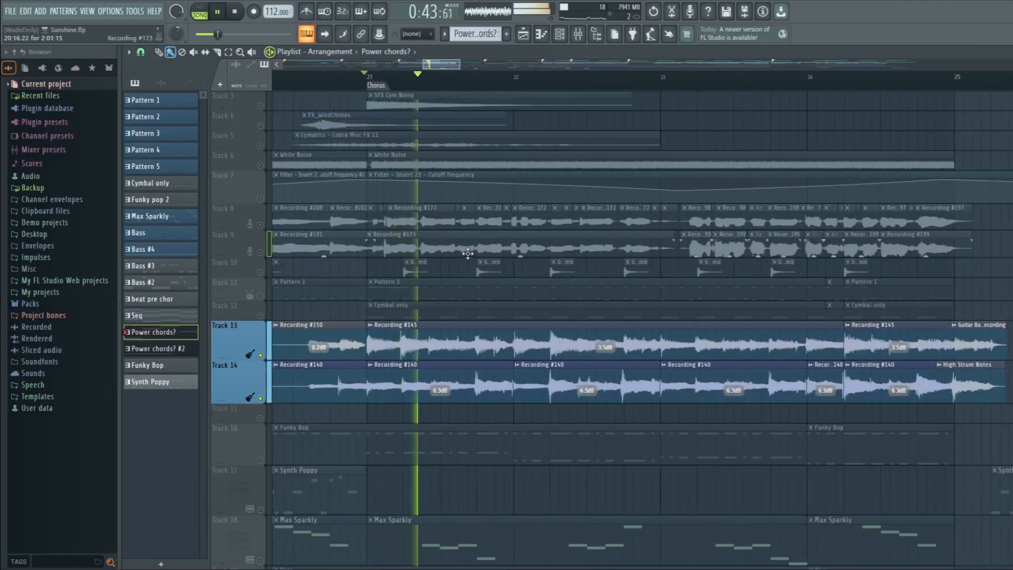
scroll(324, 252, "down", 1)
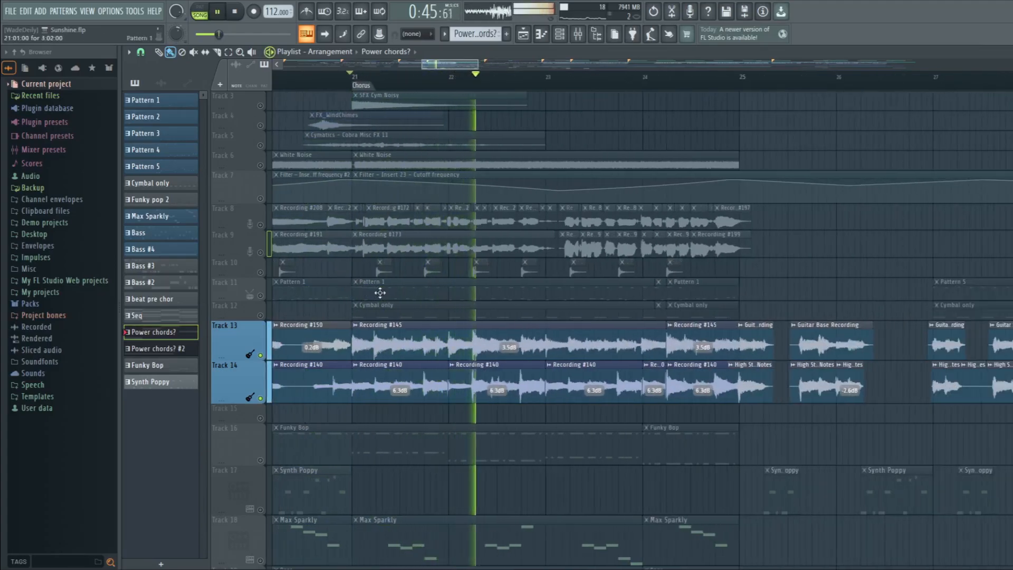
left_click(261, 399)
scroll(368, 93, "up", 2)
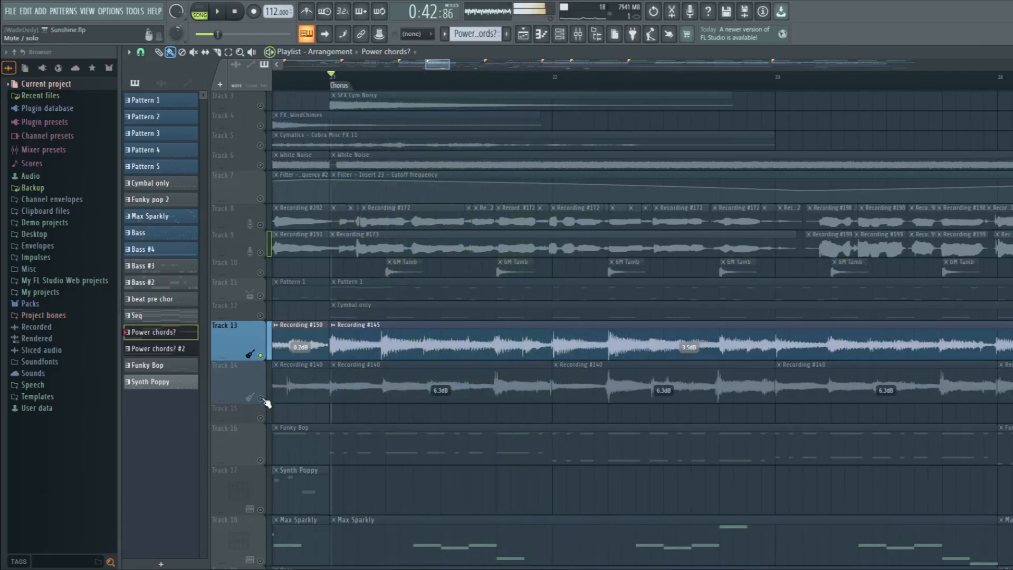
- Mute Track 13, unmute Track 14 and play its guitar recording alone from the Chorus marker
left_click(261, 399)
left_click(260, 356)
scroll(401, 368, "down", 4)
scroll(417, 364, "up", 2)
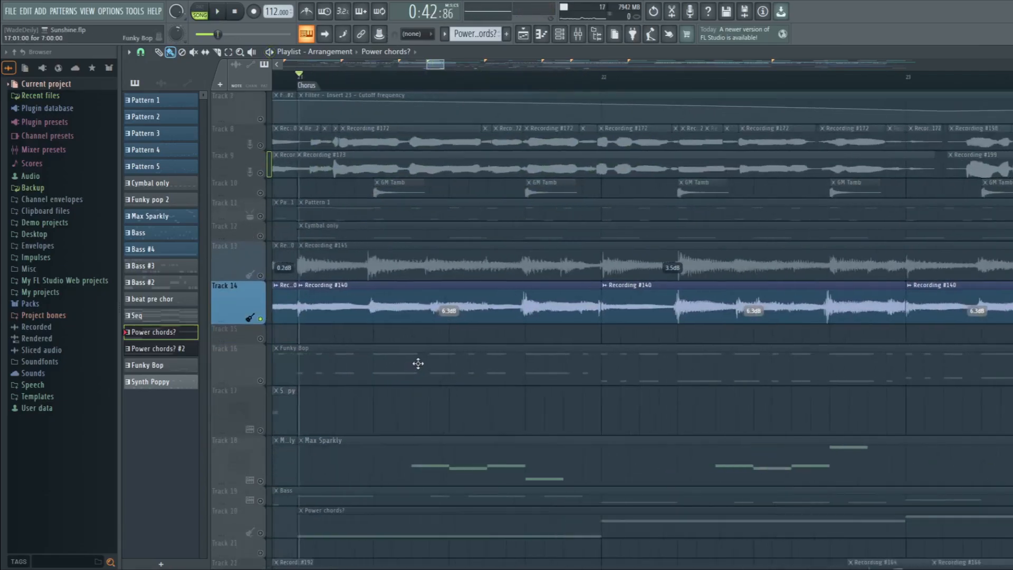
scroll(418, 363, "up", 1)
key("space")
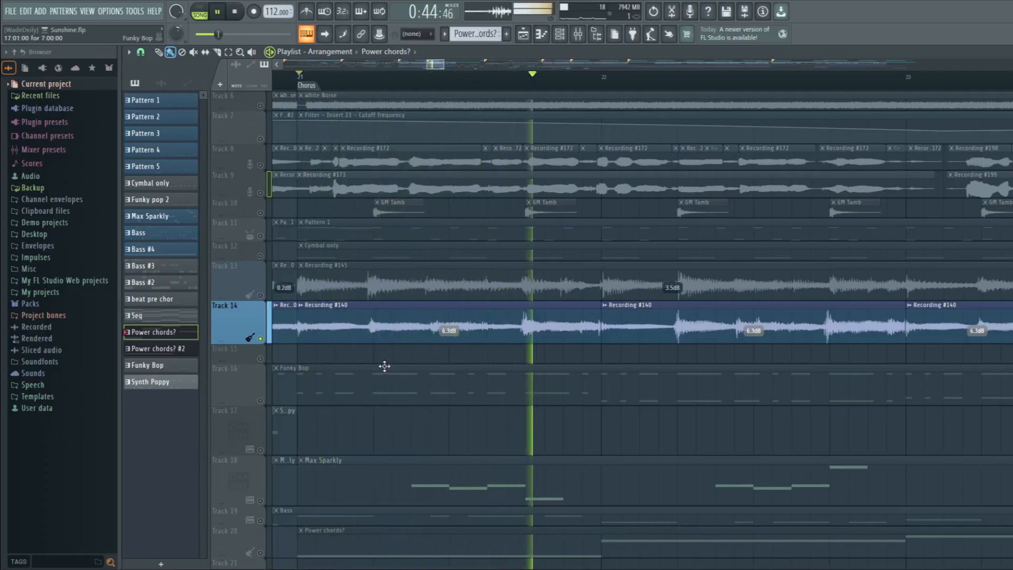
- Unmute Track 13 and play both guitars from the chorus, adding the drum parts on Tracks 11 and 12 during playback
scroll(285, 327, "down", 2)
left_click(262, 296)
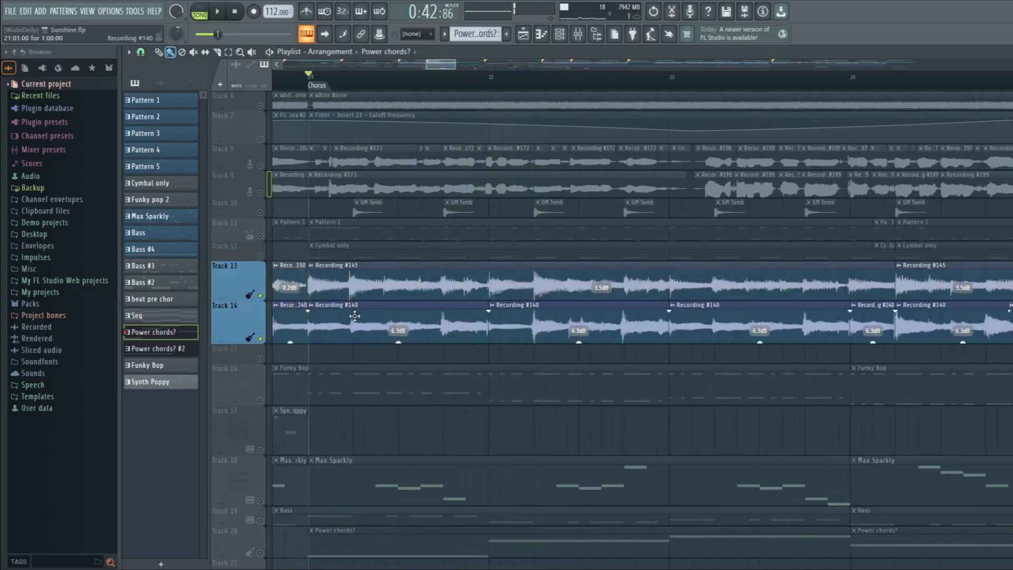
scroll(391, 328, "up", 2)
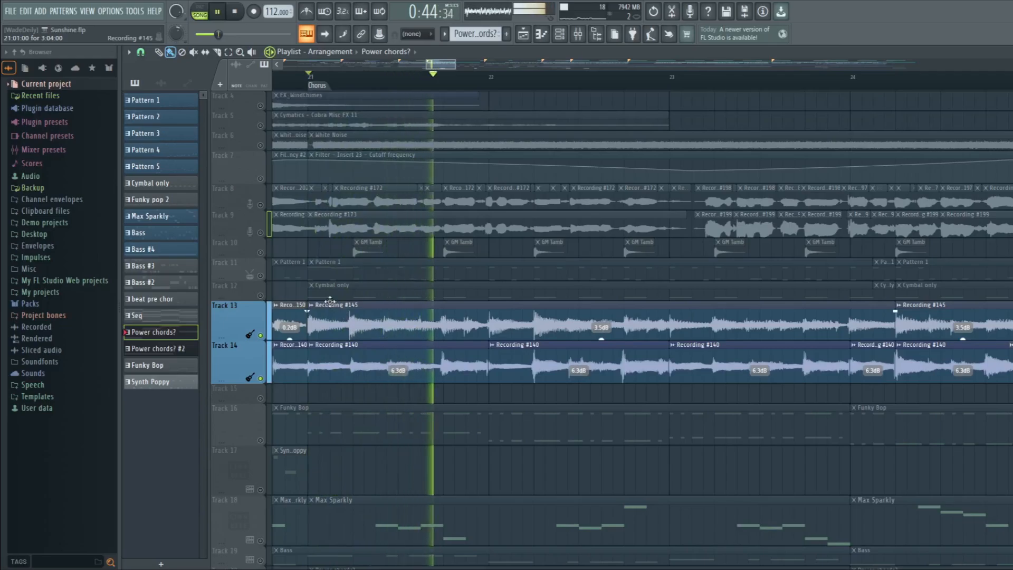
left_click(261, 277)
left_click(262, 295)
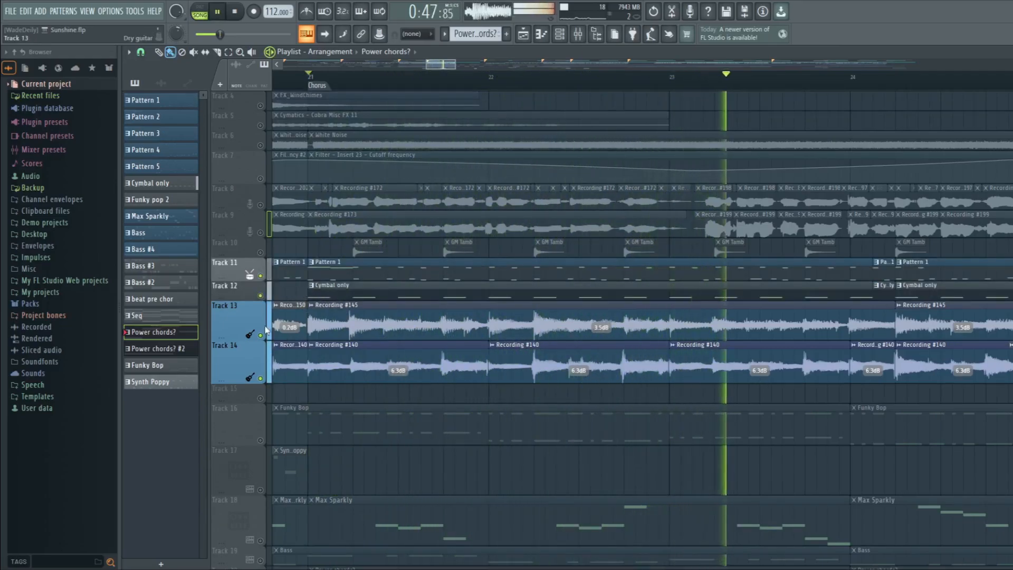
- Mute the guitars on Tracks 13 and 14 and play only the drum parts from the Chorus marker
key("space")
left_click(261, 378)
left_click(260, 336)
scroll(340, 346, "up", 2)
scroll(347, 349, "up", 2)
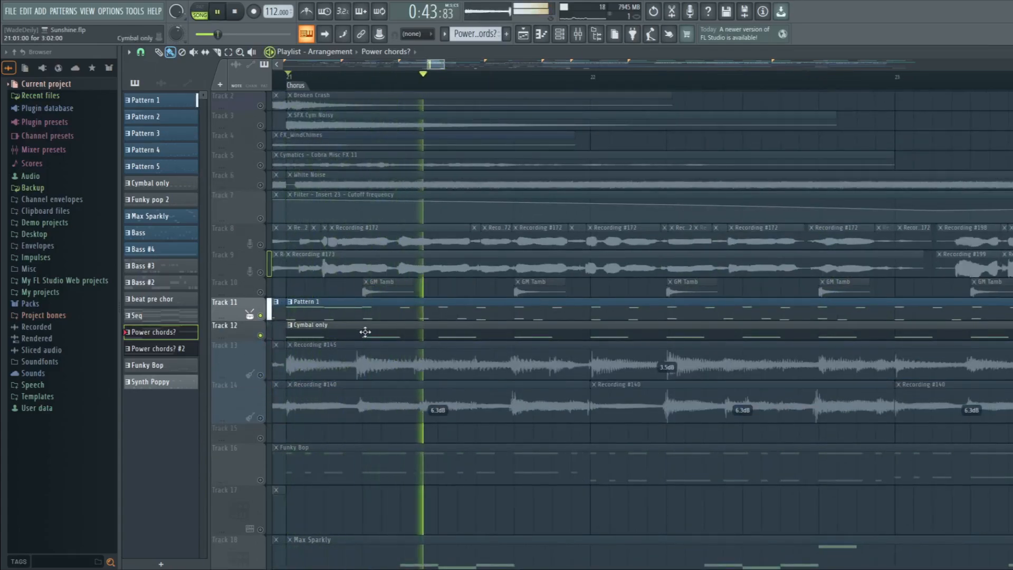
- Solo the White Noise on Track 6 with its filter cutoff automation on Track 7 and play them from the Chorus marker
key("space")
scroll(379, 334, "up", 1)
scroll(516, 332, "down", 2)
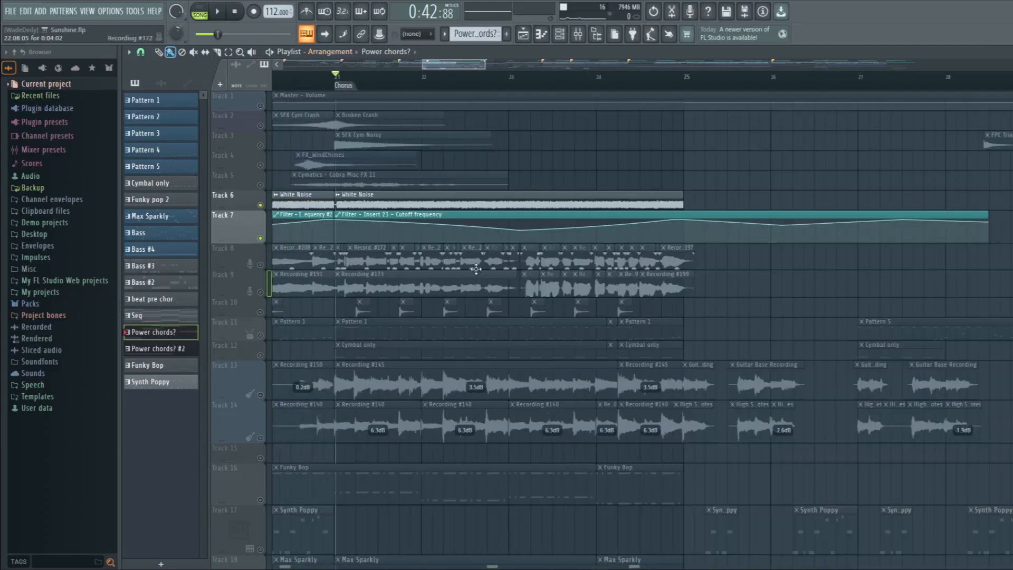
scroll(385, 280, "up", 3)
scroll(491, 184, "down", 2)
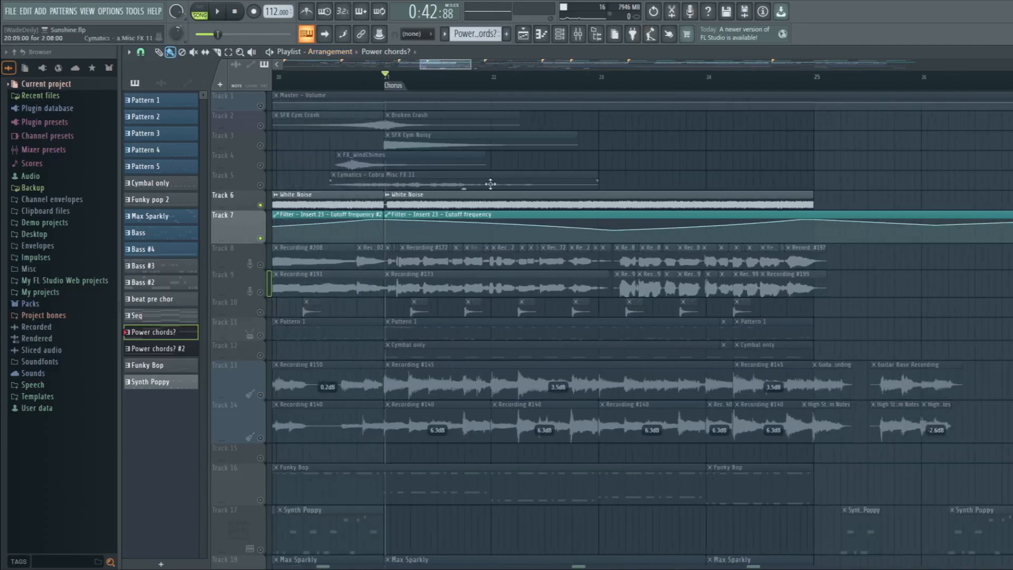
scroll(436, 156, "up", 2)
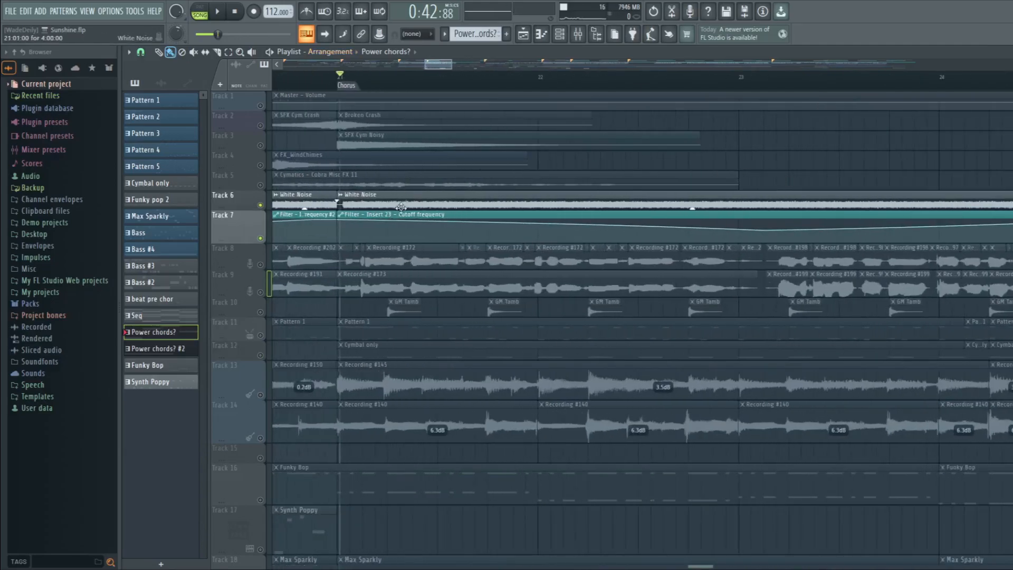
scroll(292, 241, "down", 2)
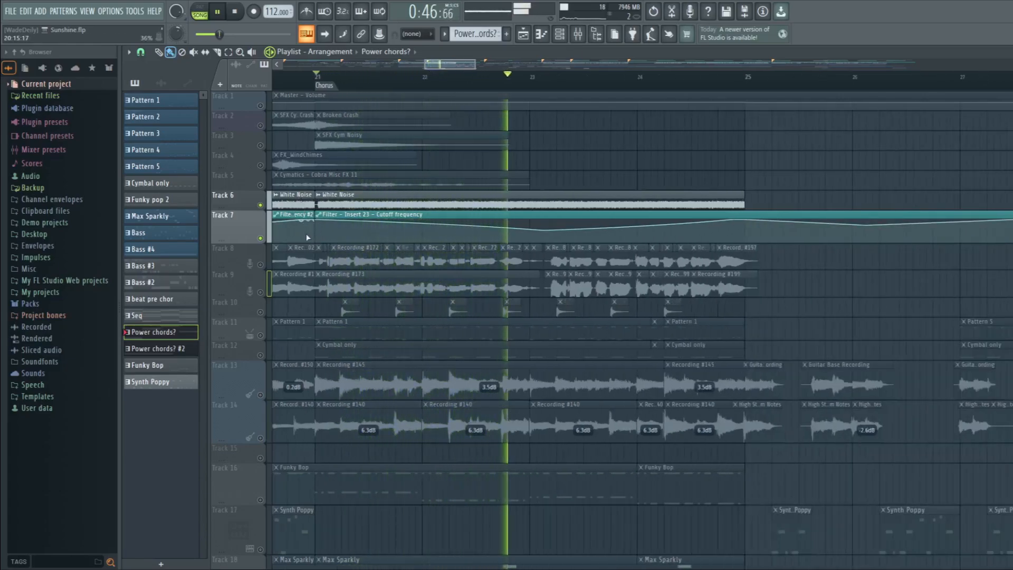
- Restore all tracks from solo and play the full arrangement from the Chorus marker
right_click(260, 238)
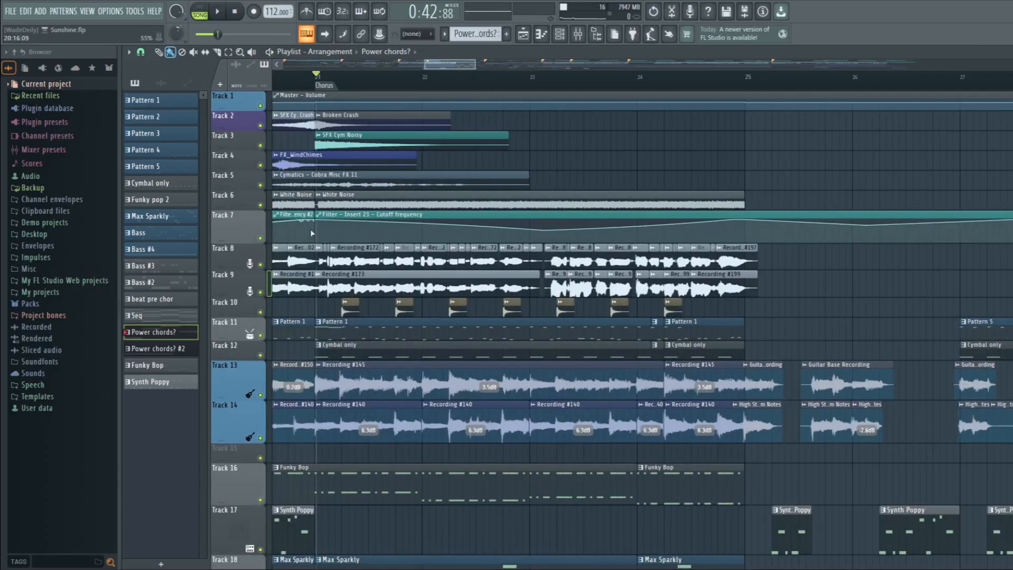
scroll(496, 273, "down", 6)
scroll(821, 316, "up", 8)
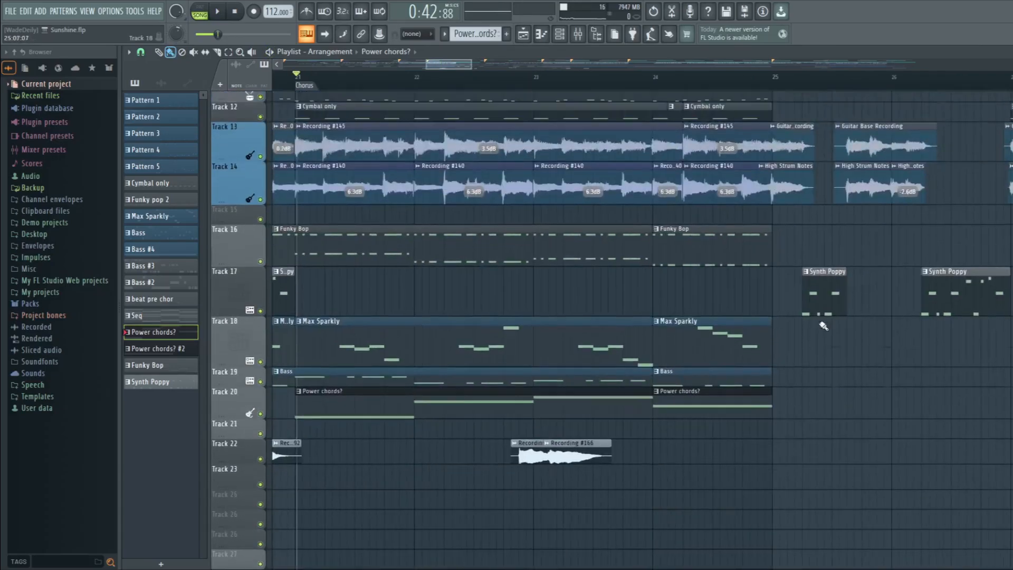
key("space")
scroll(528, 237, "down", 4)
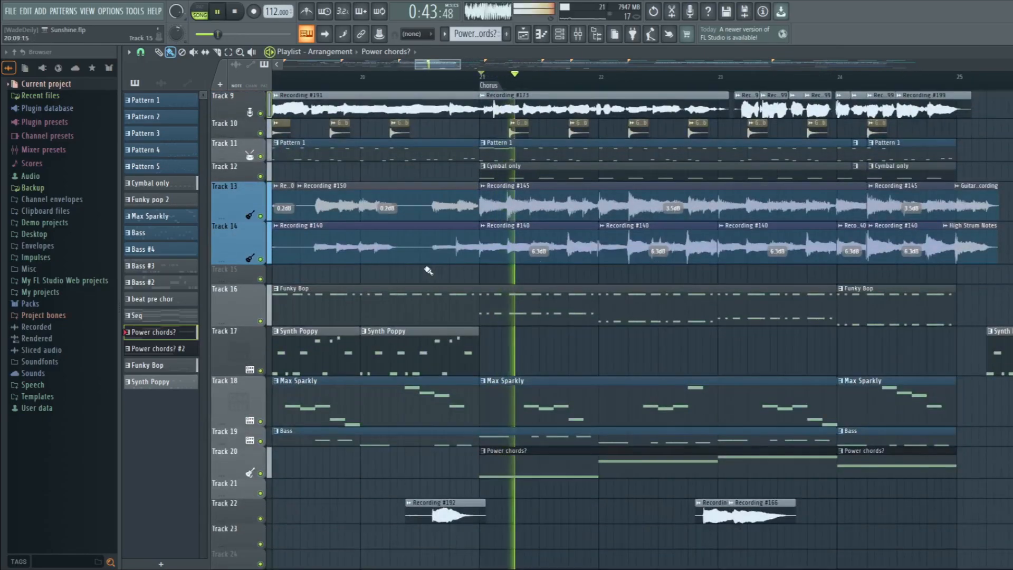
scroll(403, 284, "down", 3)
scroll(464, 288, "up", 3)
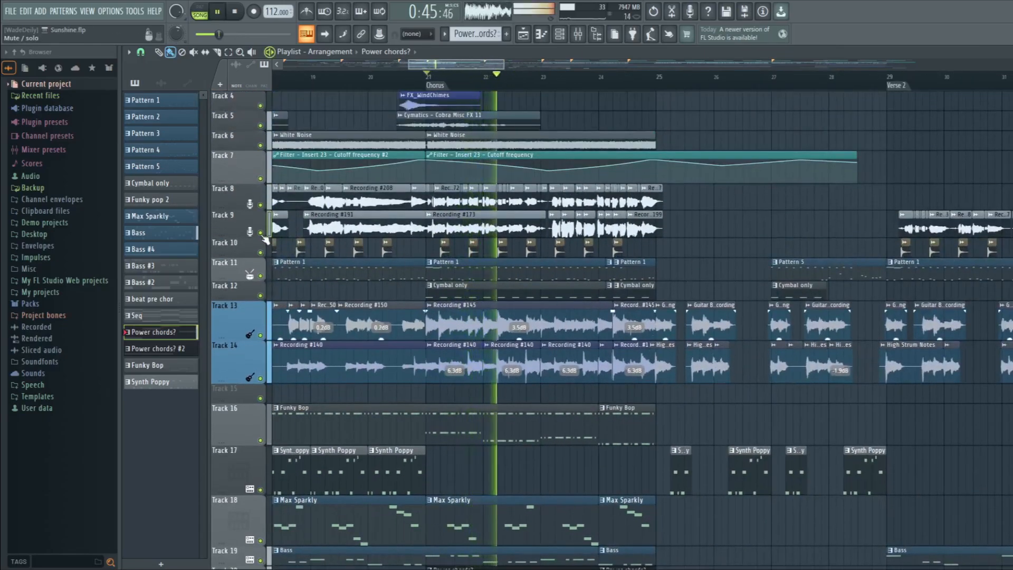
- Mute the vocal recordings on Tracks 8 and 9 while the chorus keeps playing
left_click(261, 232)
left_click(261, 205)
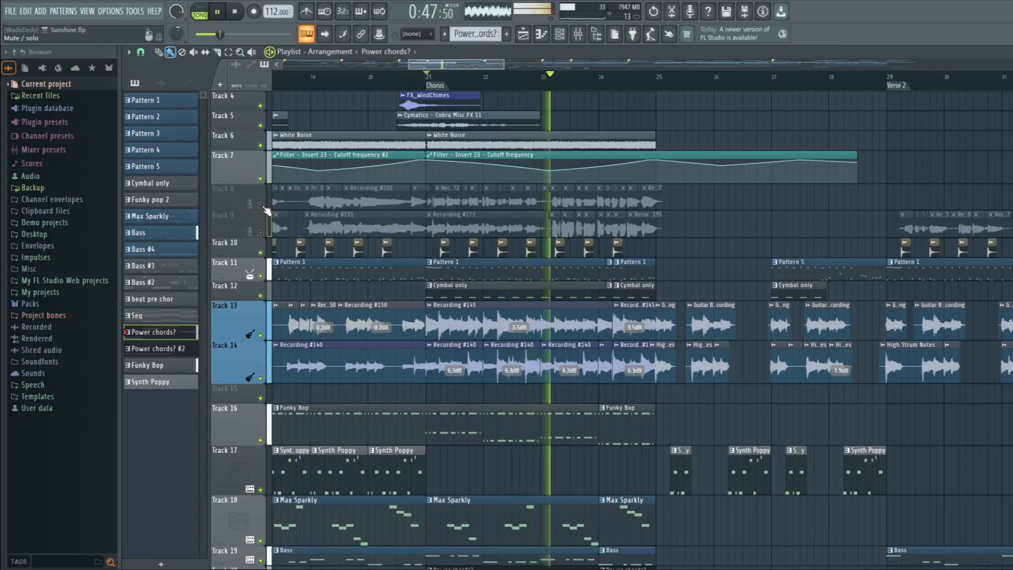
scroll(368, 262, "down", 3)
scroll(483, 277, "down", 4)
scroll(554, 261, "up", 3)
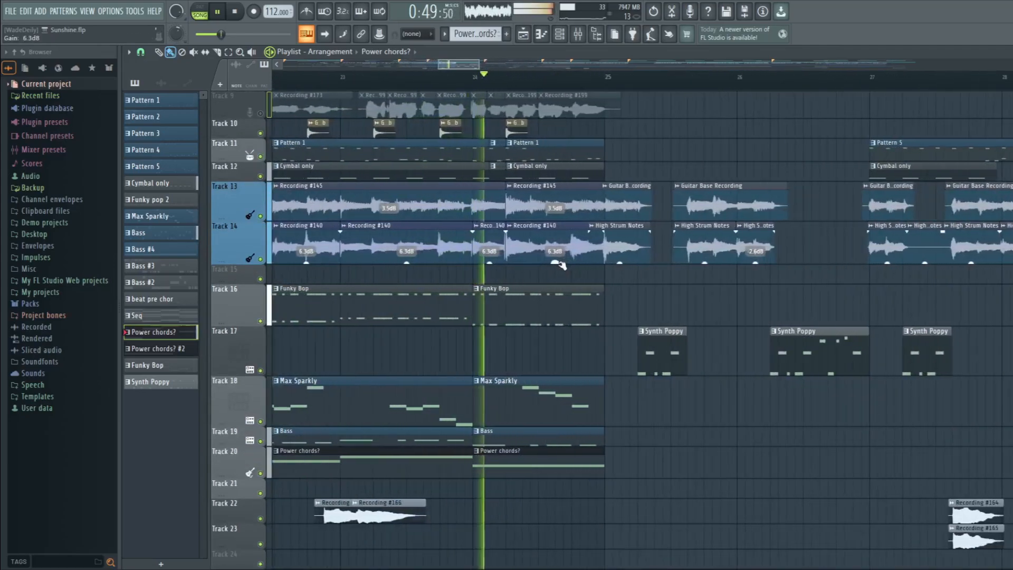
- Unmute the vocals on Tracks 8 and 9 and stop playback at the end of the chorus
scroll(559, 266, "up", 3)
left_click(260, 213)
left_click(260, 185)
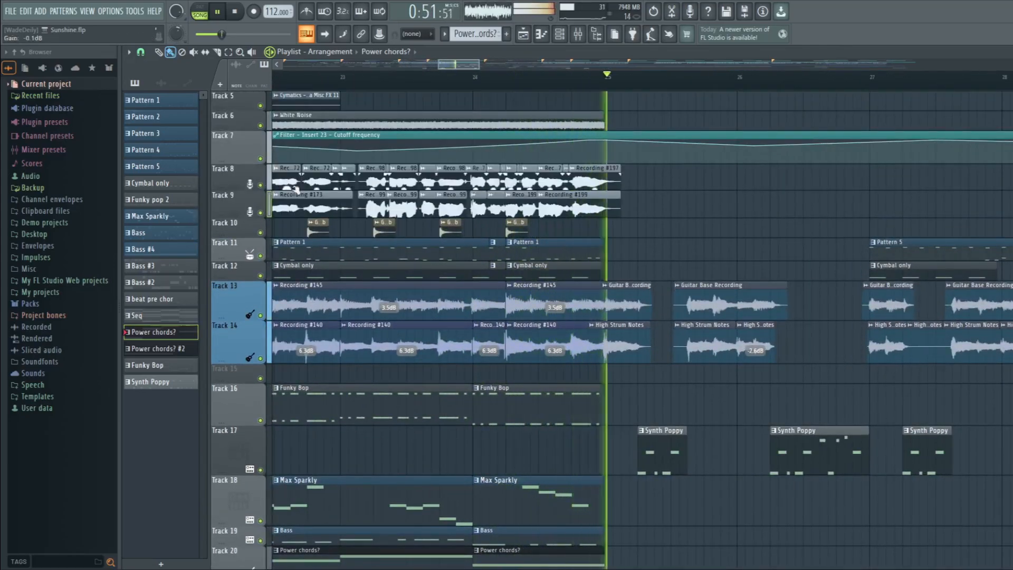
scroll(357, 166, "down", 4)
key("space")
- Play the section between the chorus and Verse 2 from bar 25 with its guitars, Synth Poppy and Pattern 5 drums
scroll(694, 203, "up", 3)
scroll(481, 237, "down", 4)
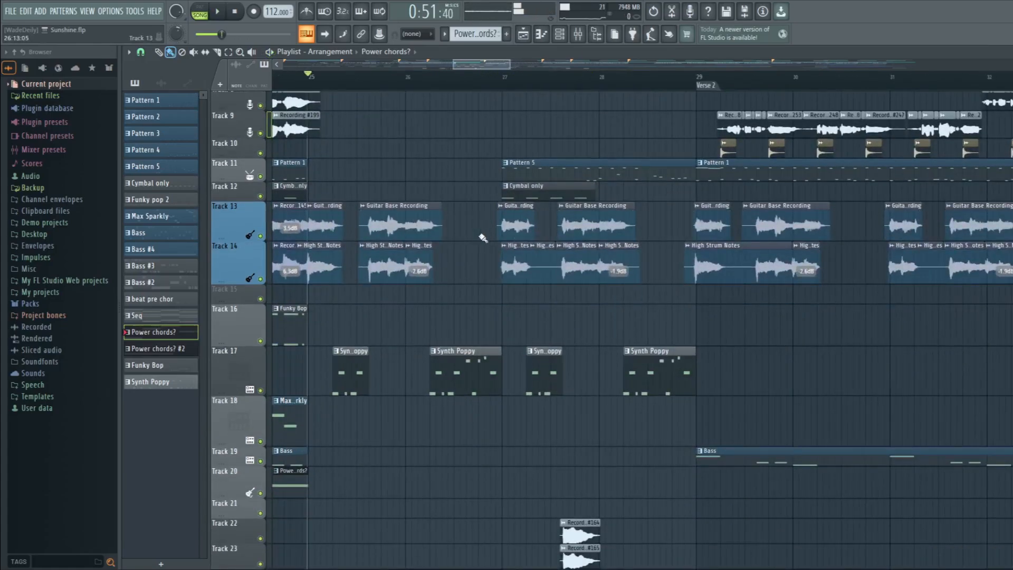
scroll(241, 234, "up", 4)
scroll(417, 224, "up", 3)
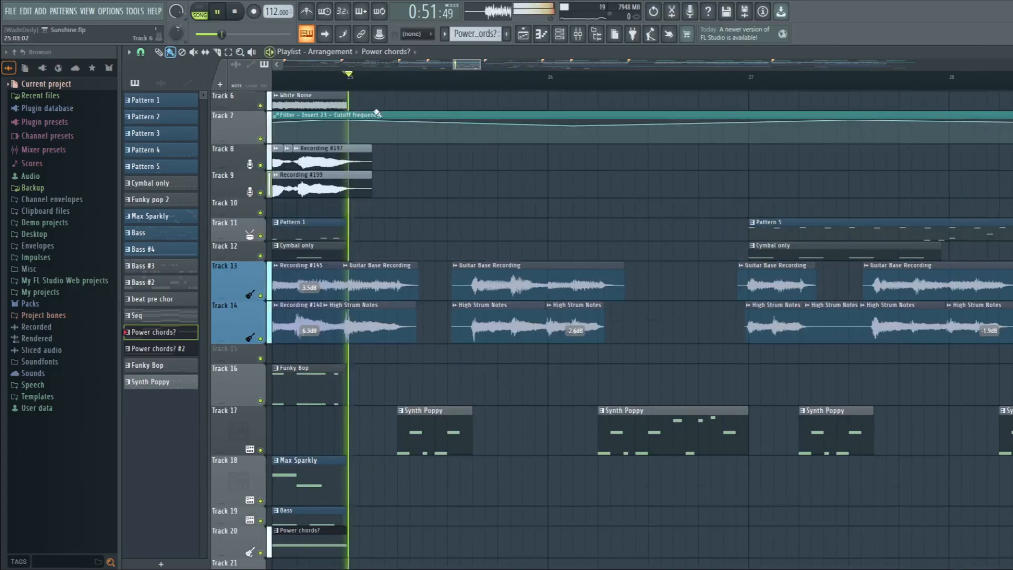
scroll(369, 296, "down", 3)
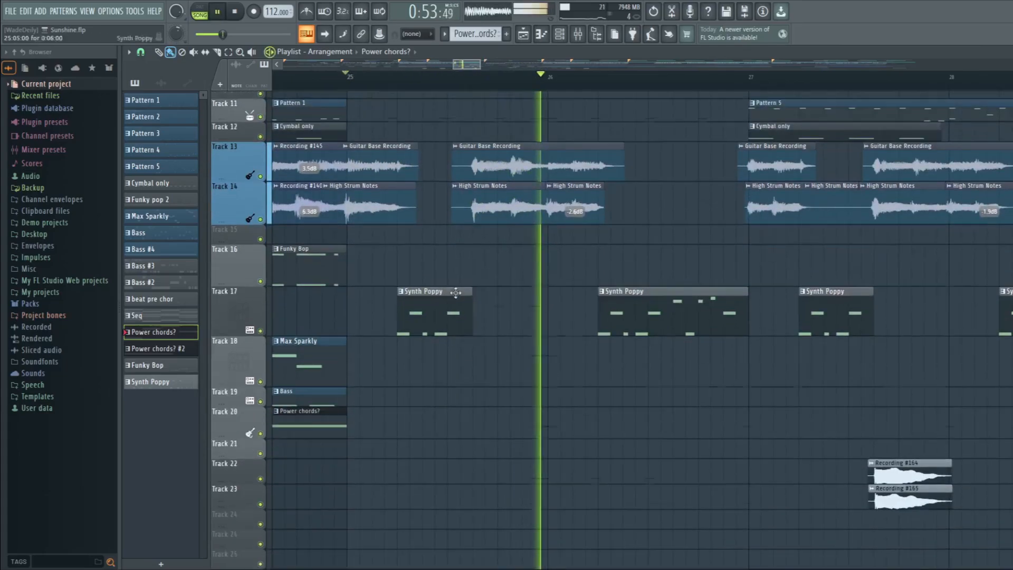
scroll(455, 293, "down", 3)
scroll(456, 293, "up", 5)
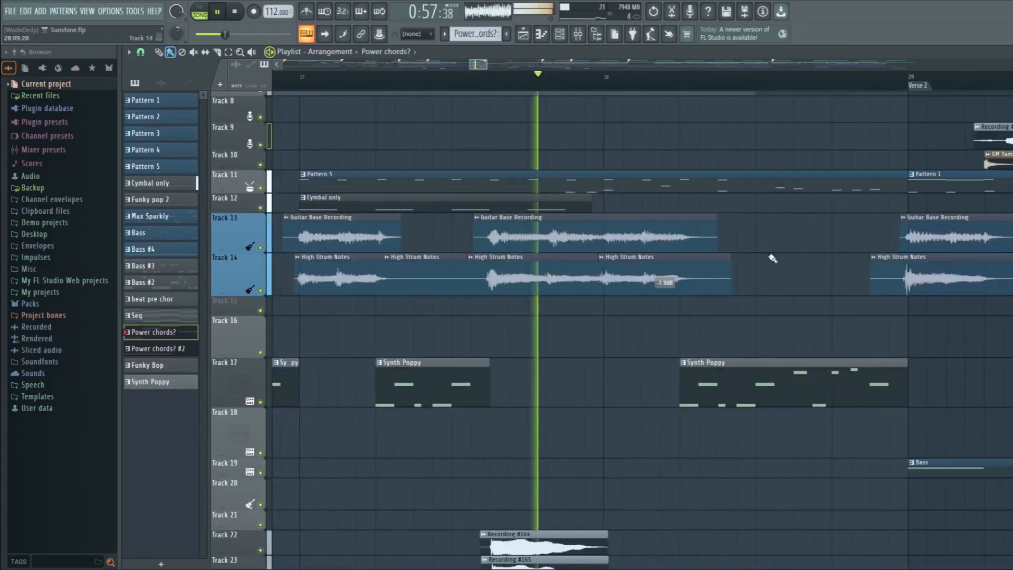
scroll(633, 272, "down", 3)
scroll(686, 288, "up", 3)
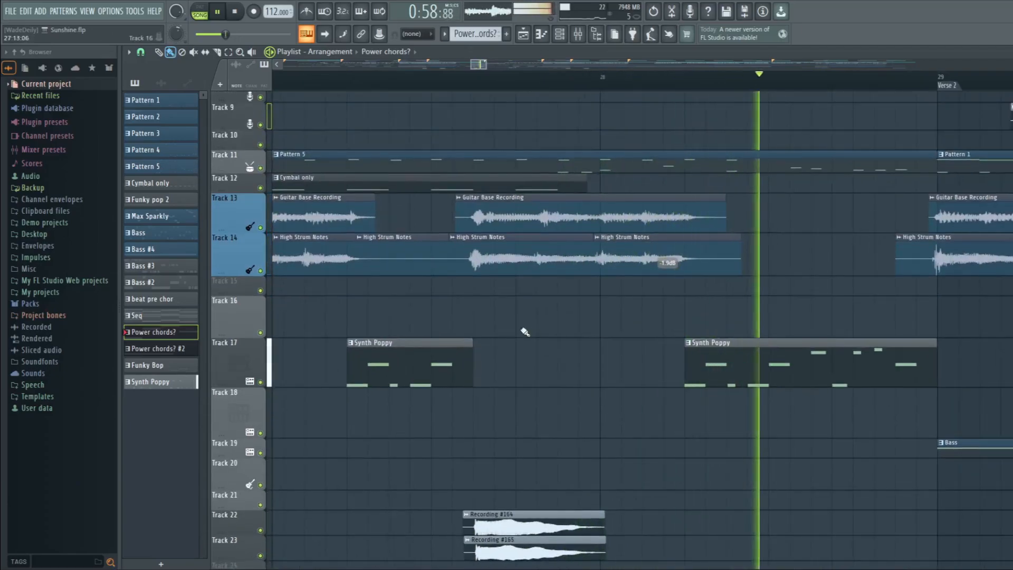
scroll(525, 332, "down", 4)
scroll(782, 189, "up", 3)
key("space")
- Open the drum notes of Pattern 5 in the piano roll and play the fill on its own in pattern mode
double_click(435, 155)
scroll(434, 156, "down", 2)
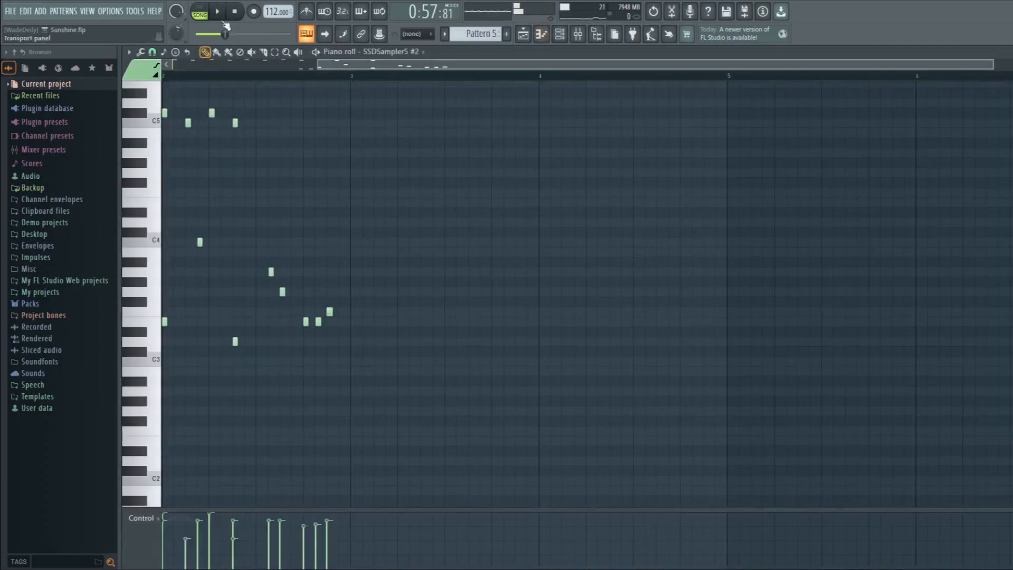
left_click(200, 11)
scroll(570, 145, "down", 2)
scroll(364, 119, "up", 3)
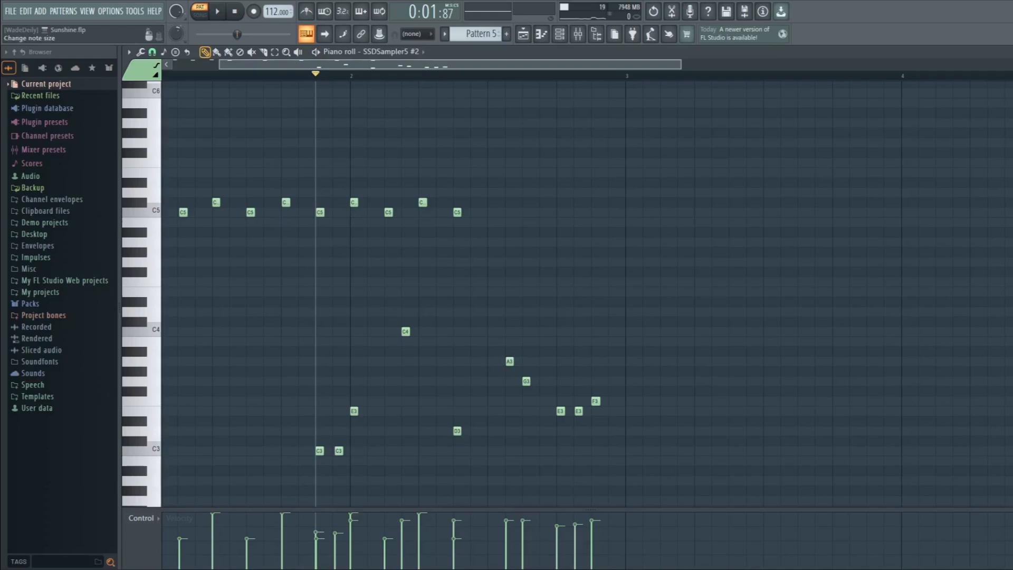
scroll(422, 194, "down", 4)
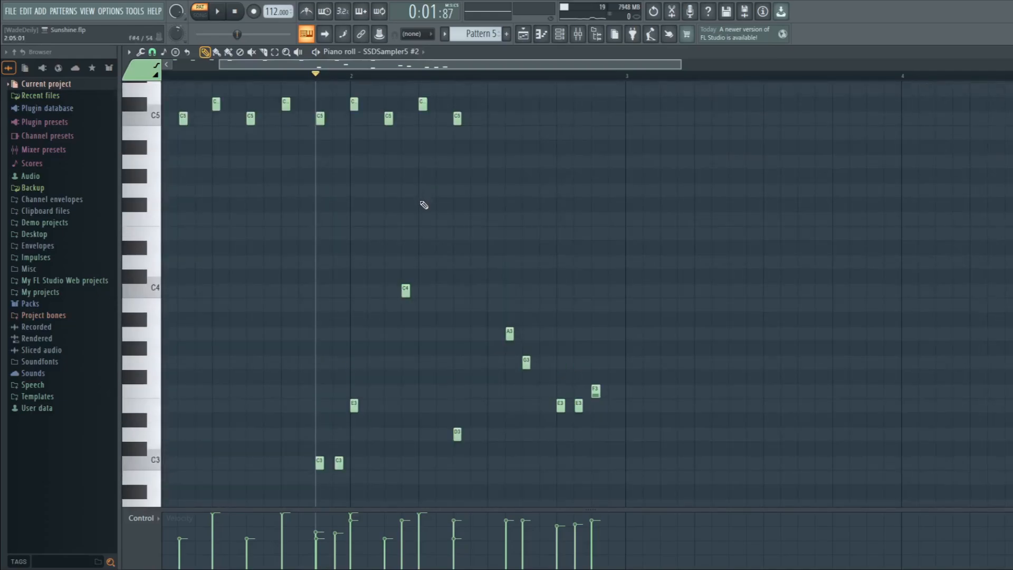
key("space")
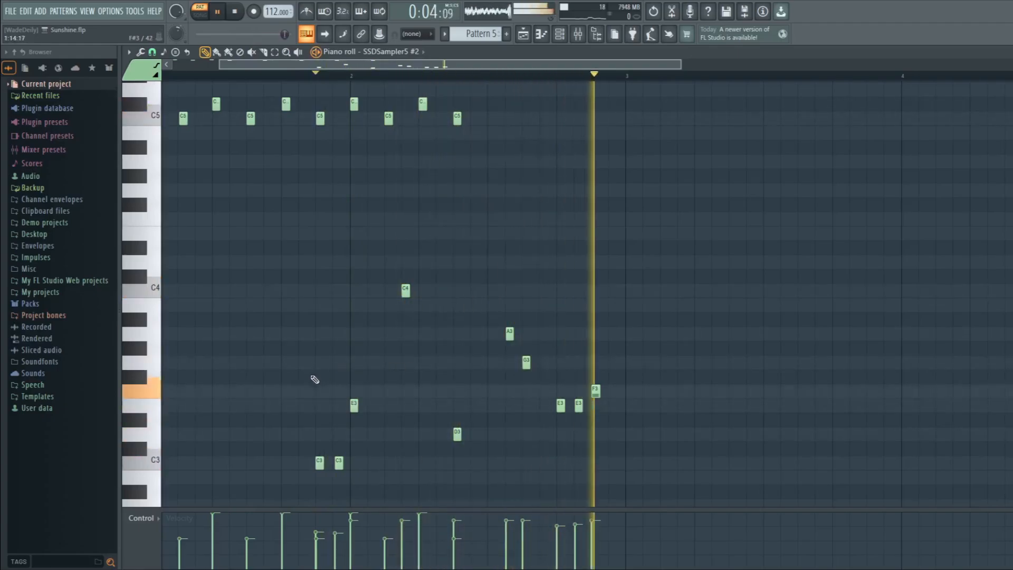
key("space")
- Return to the playlist in song mode and play the arrangement from the Verse 2 marker
key("F5")
scroll(388, 112, "down", 3)
left_click(470, 88)
scroll(554, 149, "up", 5)
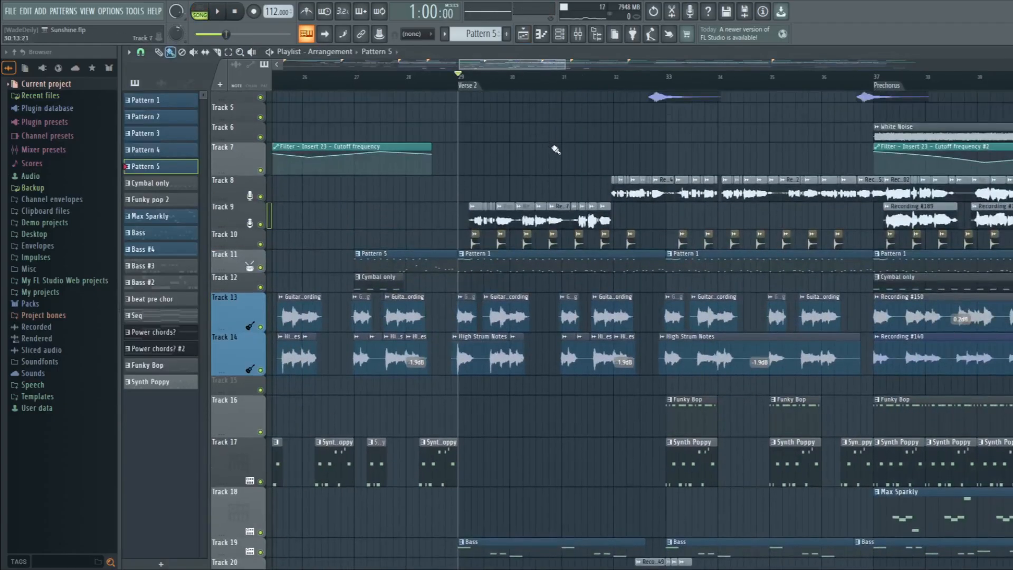
scroll(380, 203, "down", 6)
scroll(471, 213, "up", 1)
key("space")
scroll(541, 243, "up", 2)
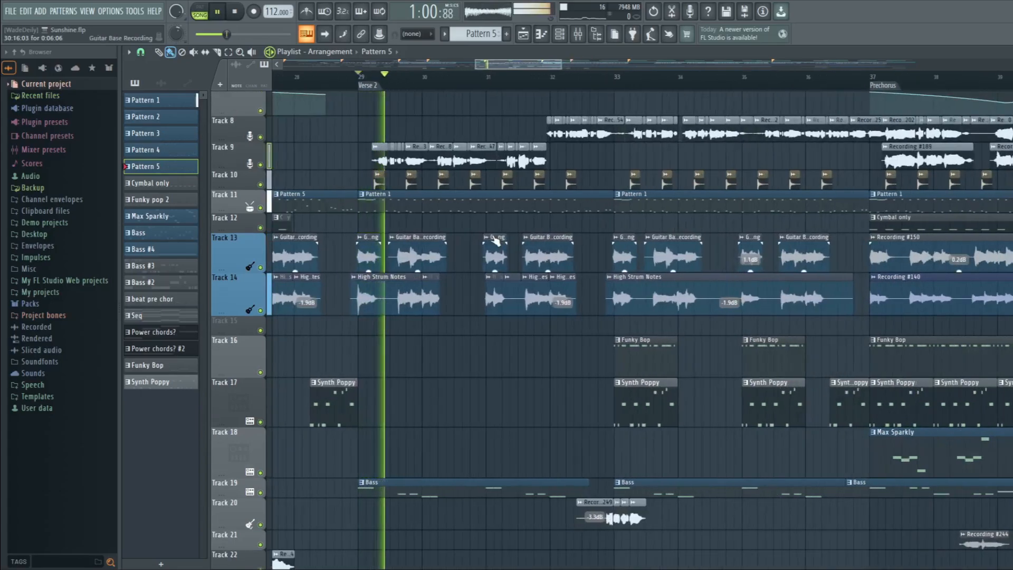
scroll(488, 239, "up", 2)
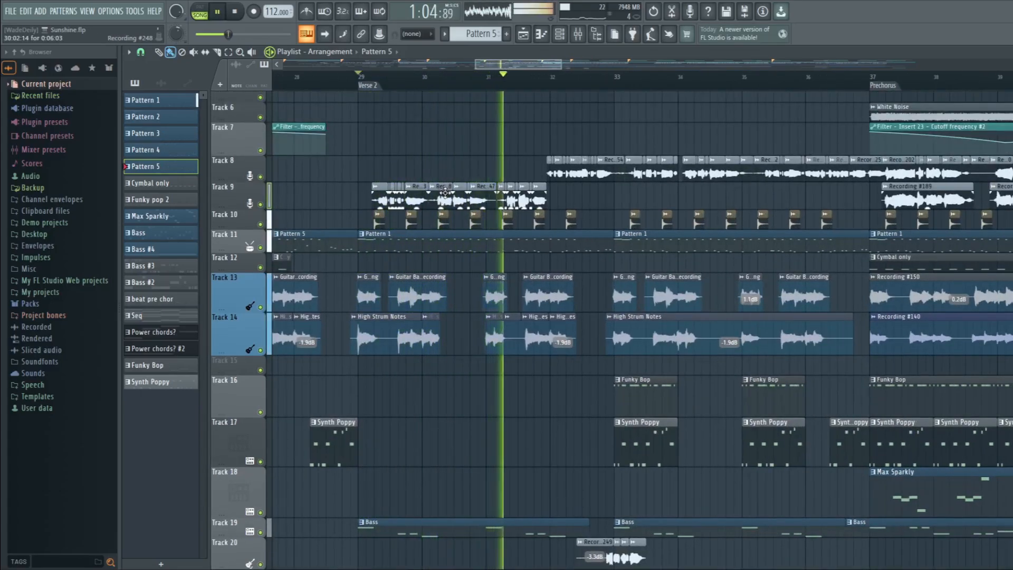
key("space")
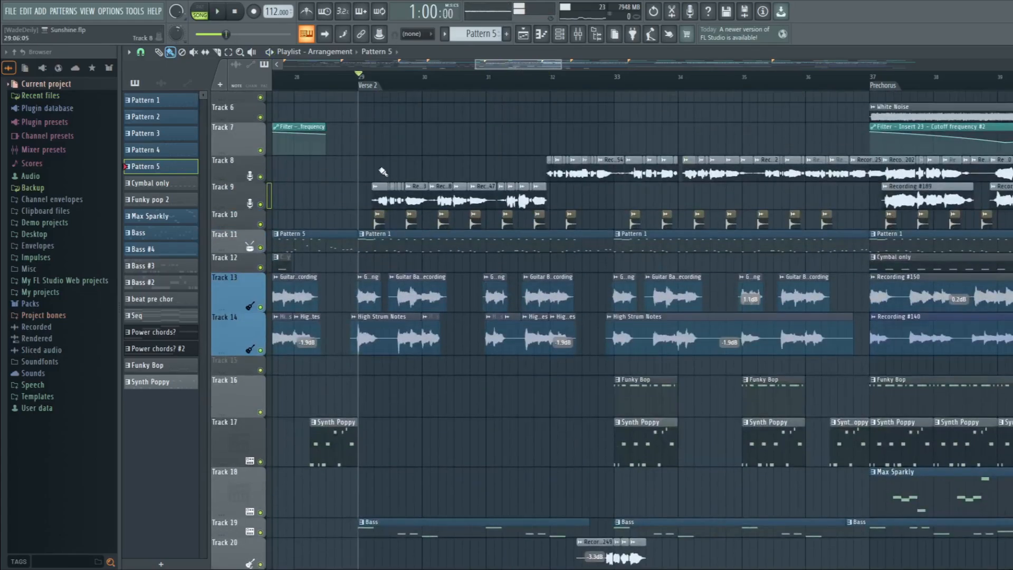
- Move on from Verse 2 to the second Chorus and set the song position to its marker at bar 41
left_click_drag(495, 66, 510, 69)
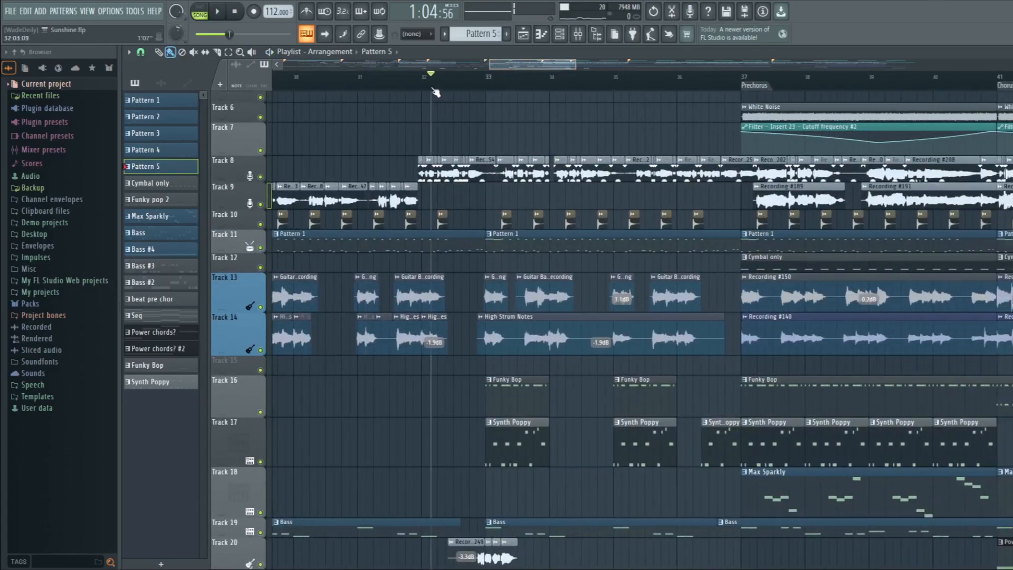
scroll(445, 100, "down", 5)
scroll(510, 151, "up", 3)
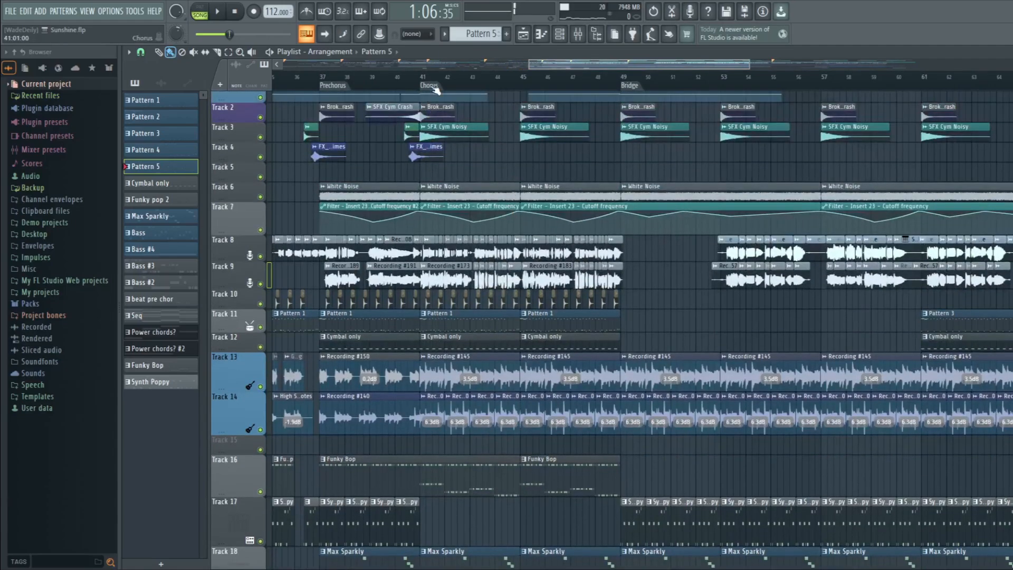
left_click(421, 79)
scroll(443, 159, "down", 5)
scroll(478, 203, "up", 4)
scroll(479, 203, "up", 3)
scroll(482, 203, "down", 3)
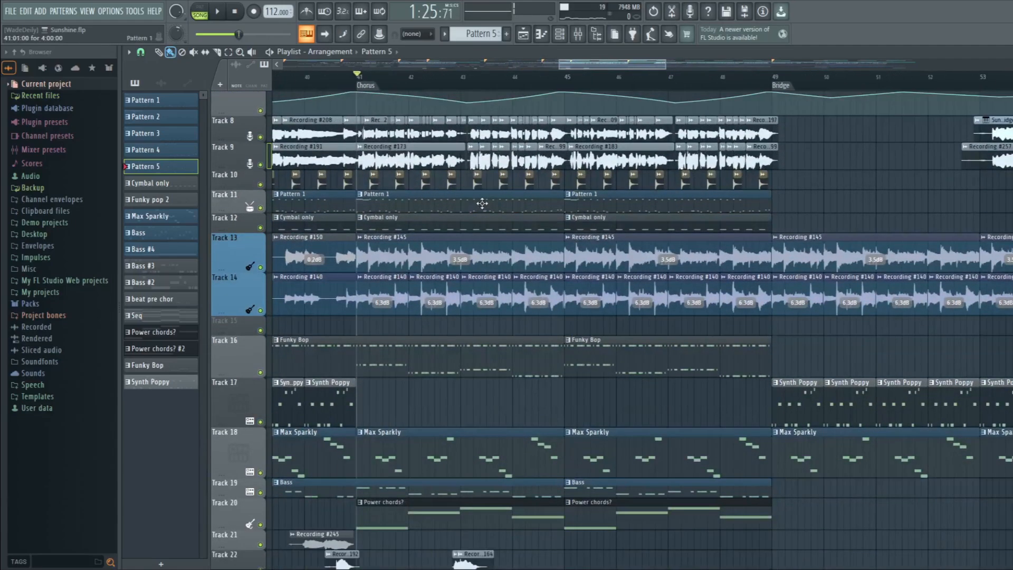
- Play the second half of the chorus from bar 45 and stop playback at the Bridge marker
scroll(484, 207, "down", 4)
scroll(488, 228, "up", 5)
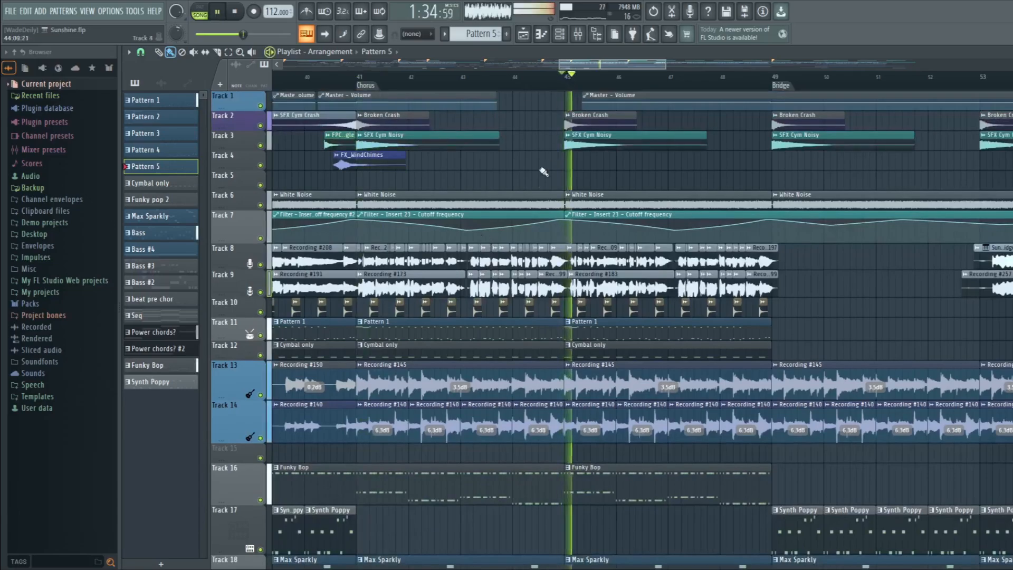
scroll(474, 285, "down", 3)
scroll(473, 286, "up", 4)
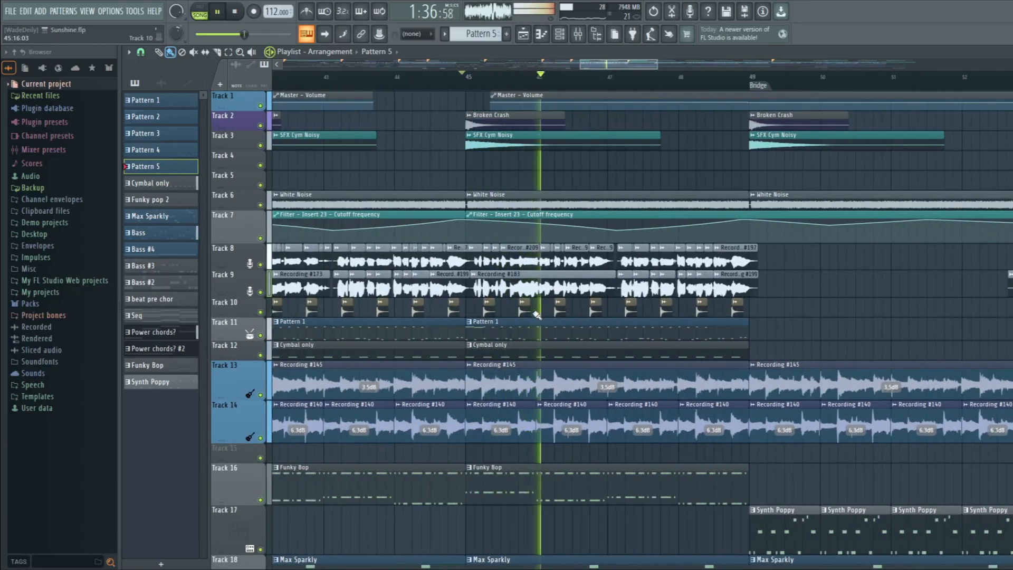
scroll(464, 312, "down", 3)
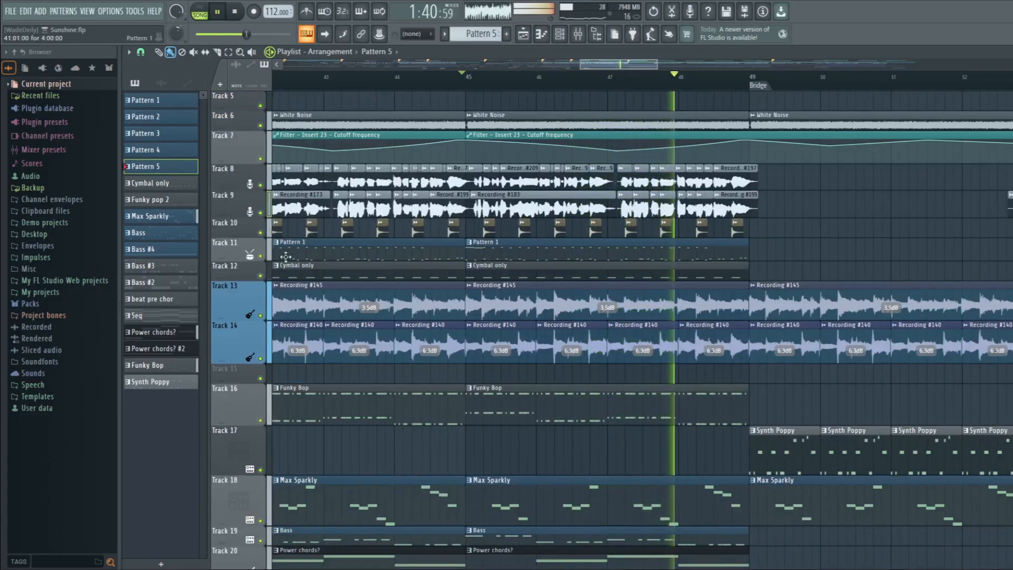
scroll(455, 285, "down", 3)
scroll(491, 284, "up", 4)
scroll(606, 277, "up", 5)
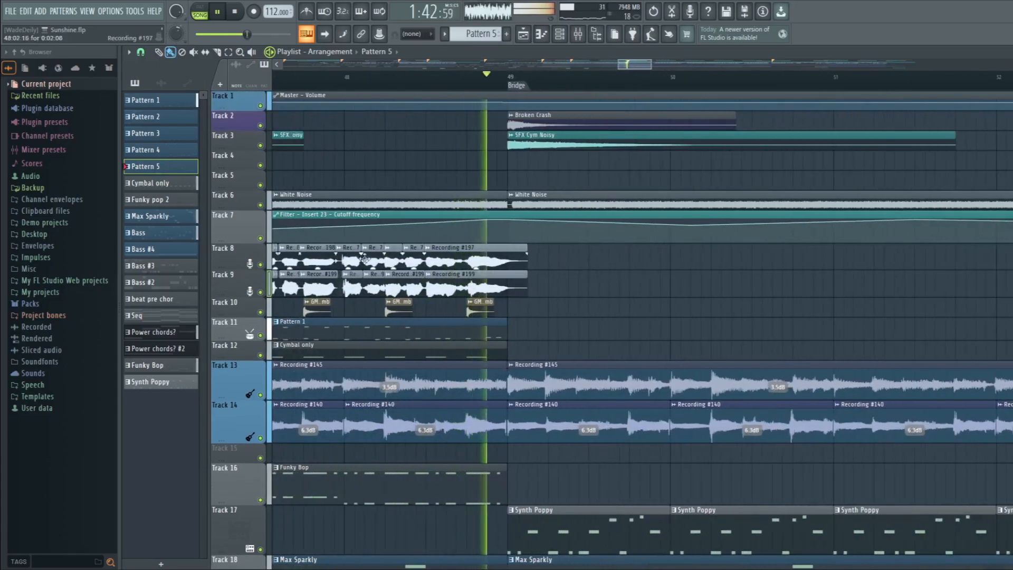
scroll(373, 245, "down", 4)
key("space")
- Play the opening of the Bridge from bar 49 with its guitars, Synth Poppy and Max Sparkly, and stop playback
scroll(348, 246, "down", 5)
scroll(390, 256, "down", 7)
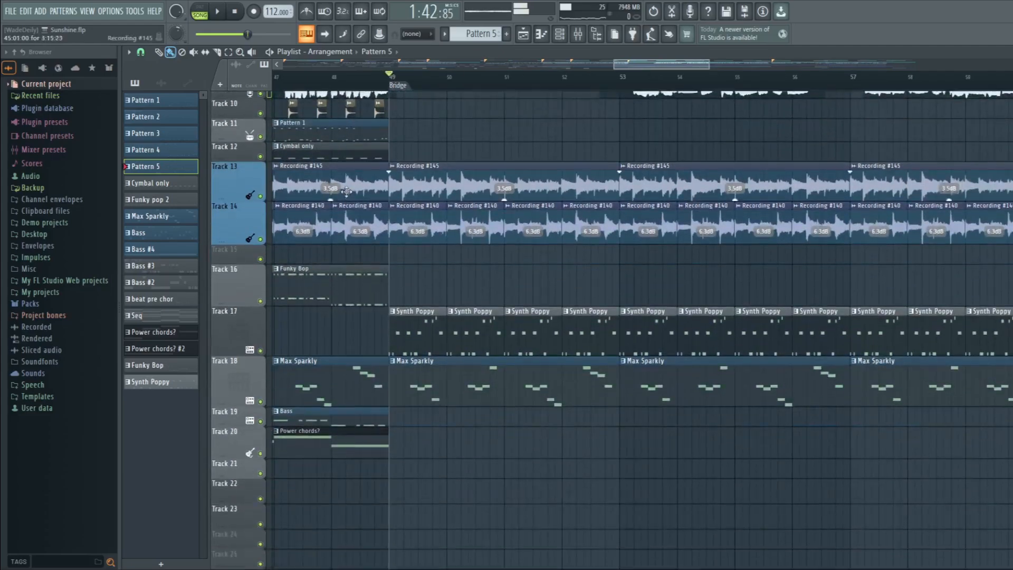
scroll(409, 261, "up", 3)
scroll(408, 260, "up", 3)
scroll(425, 312, "up", 1)
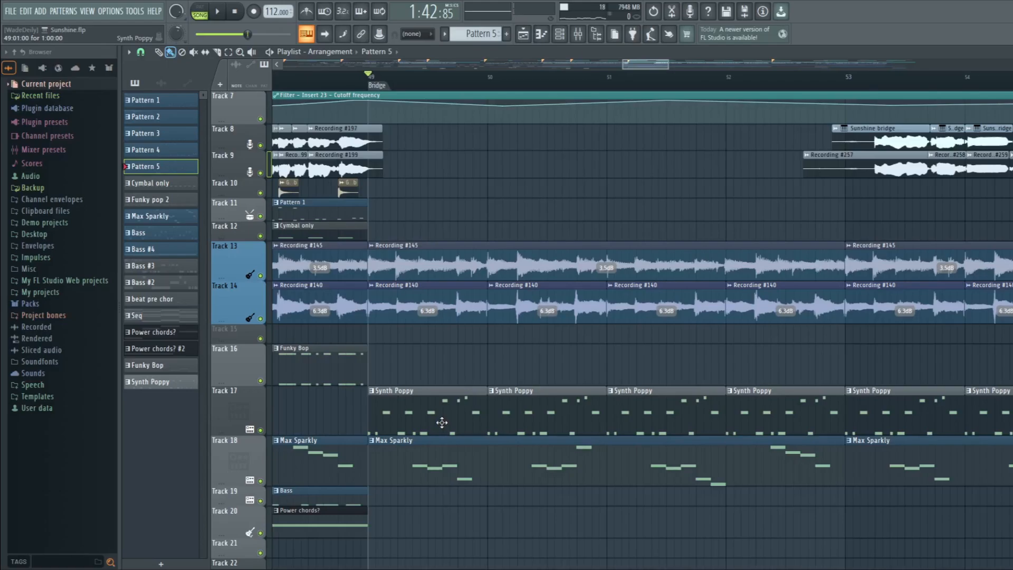
key("space")
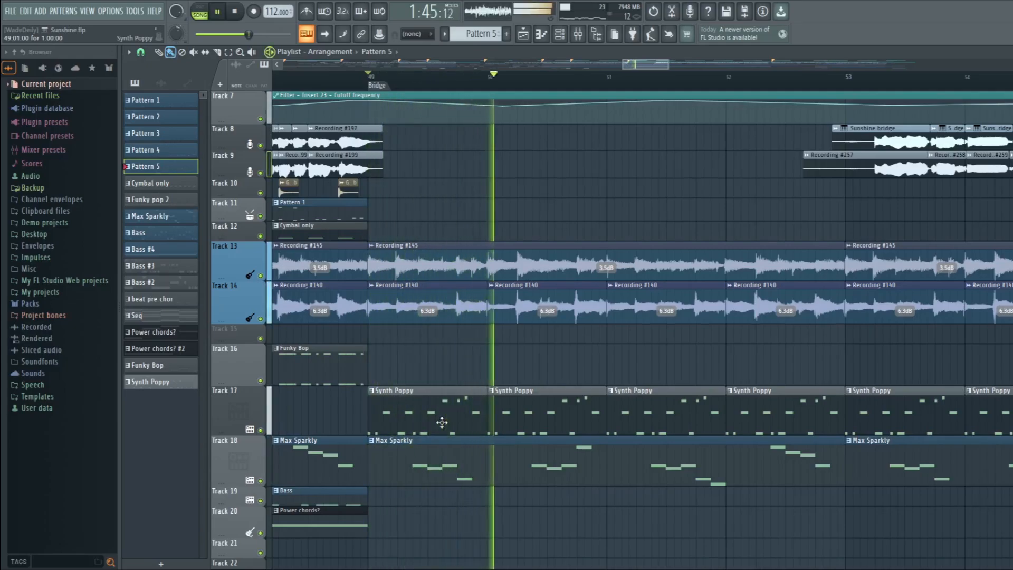
scroll(306, 390, "down", 2)
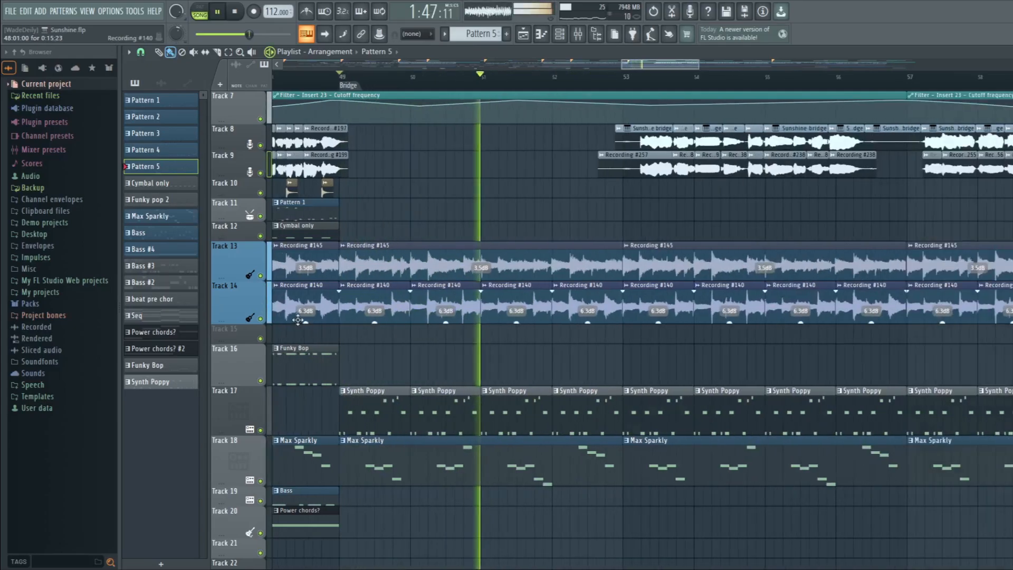
scroll(445, 314, "up", 5)
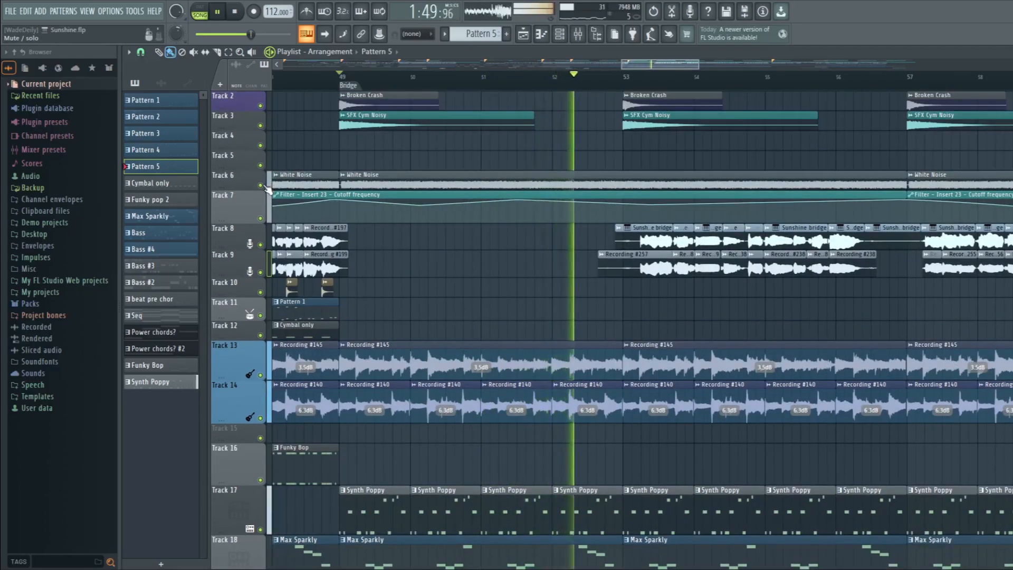
key("space")
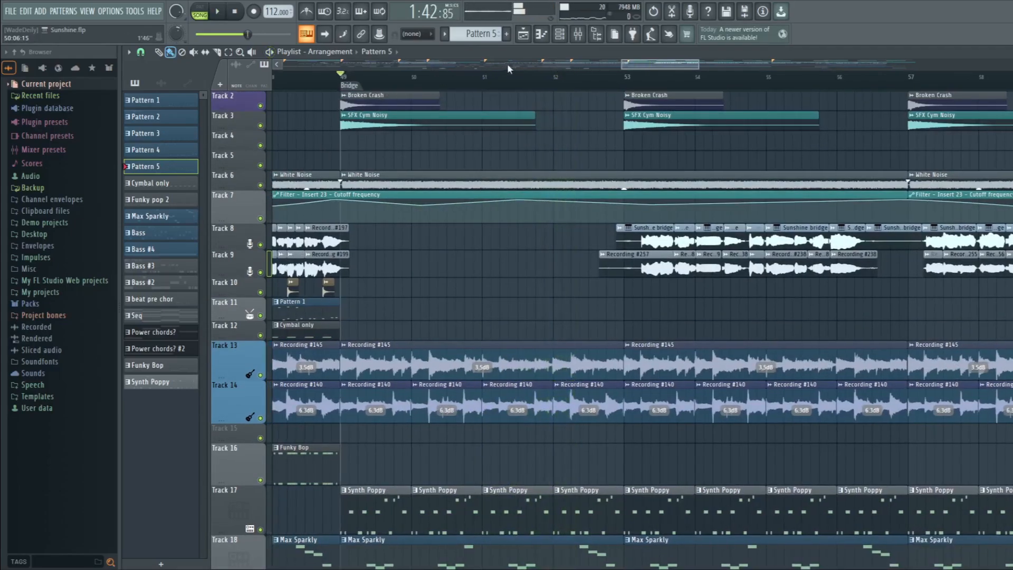
- Set the song position to bar 53, play the Sunshine bridge vocals on Tracks 8 and 9, and stop before bar 61
left_click_drag(627, 65, 608, 66)
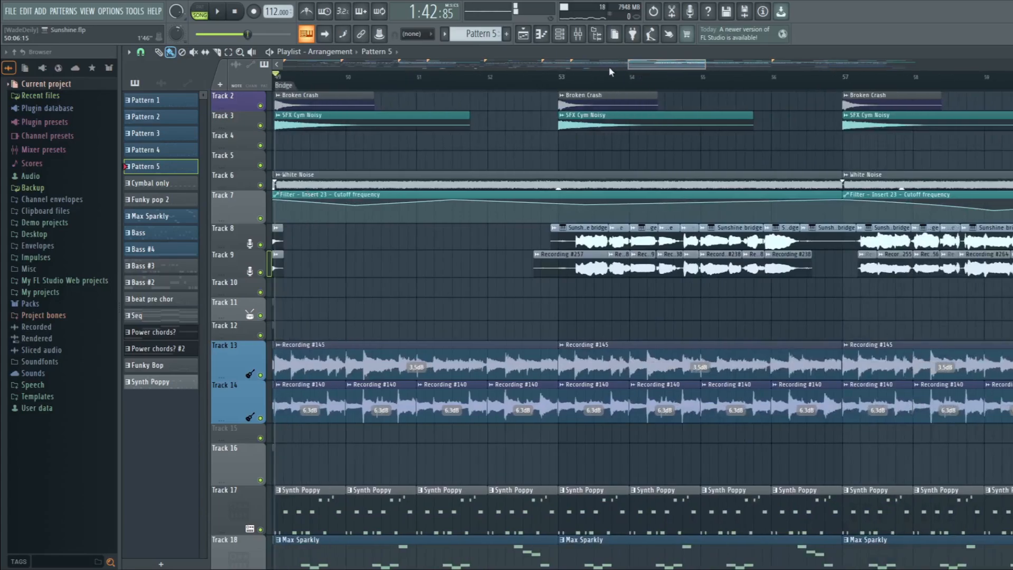
left_click_drag(547, 82, 560, 82)
scroll(393, 185, "down", 4)
scroll(394, 185, "up", 2)
scroll(393, 186, "down", 3)
scroll(642, 230, "up", 3)
scroll(733, 259, "up", 3)
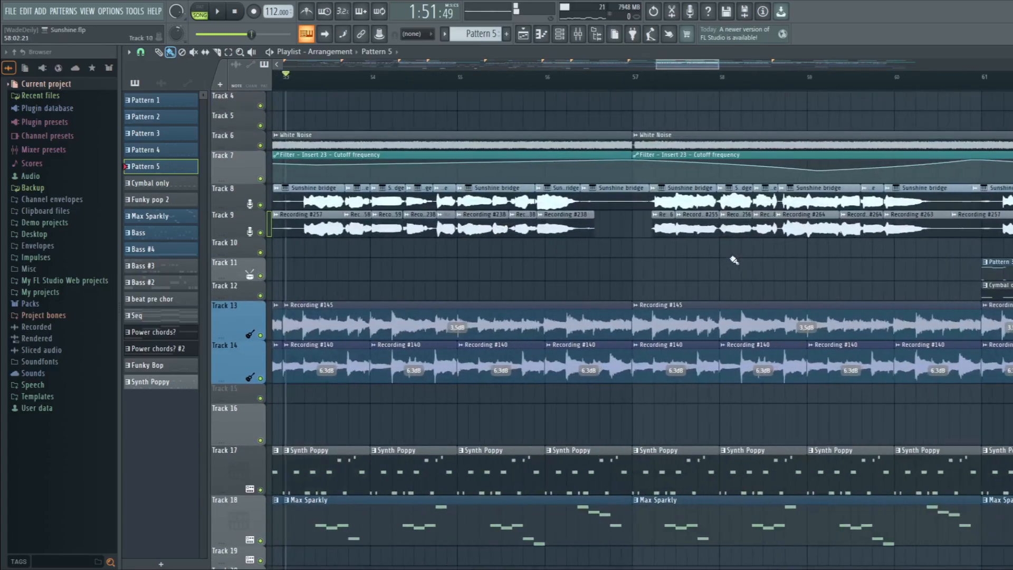
scroll(564, 242, "down", 1)
scroll(564, 244, "down", 1)
key("space")
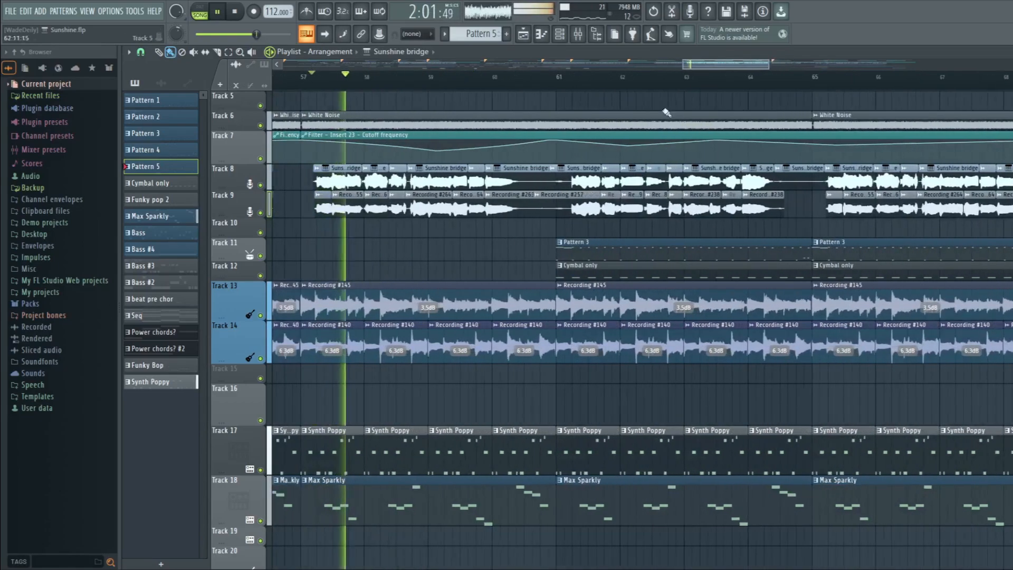
key("space")
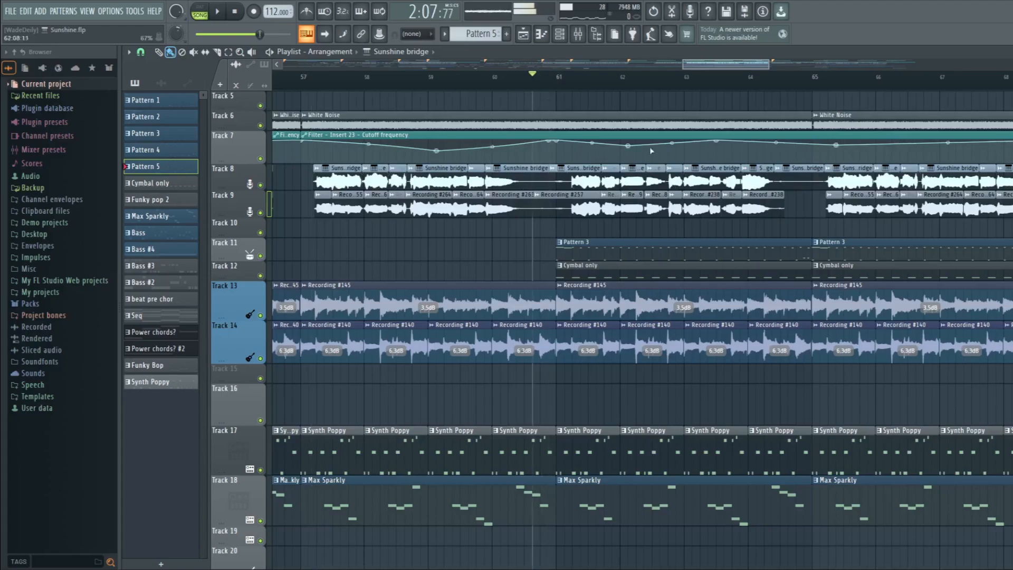
- Make Track 11 taller and play the bridge's Pattern 3 drum entry from just before bar 61
scroll(390, 83, "up", 2)
scroll(421, 102, "up", 2)
left_click_drag(246, 261, 247, 305)
key("space")
scroll(449, 303, "down", 2)
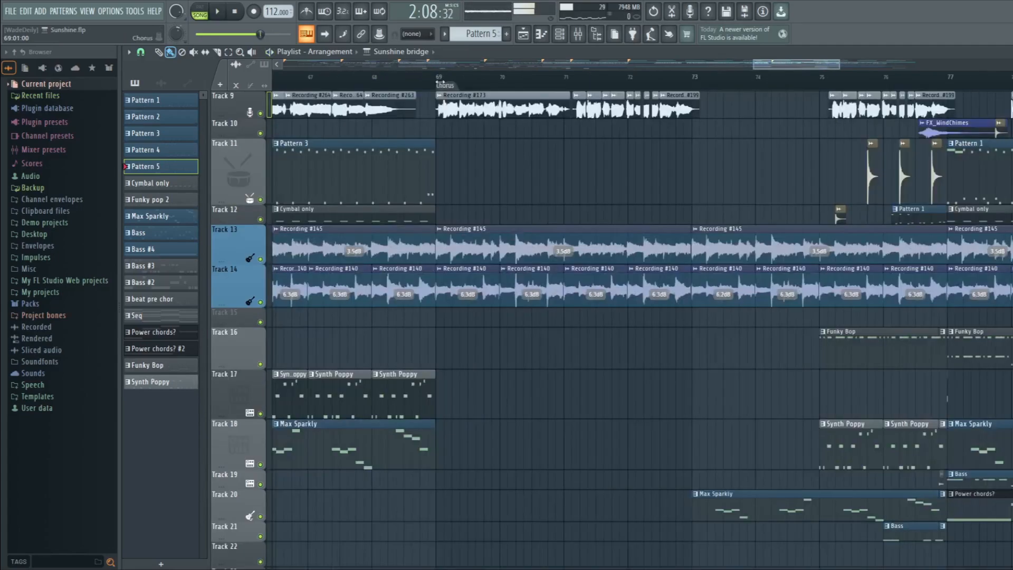
- Play the stripped-down chorus of guitars and vocals from its marker at bar 69 and stop just past bar 73
left_click(440, 82)
scroll(574, 329, "up", 3)
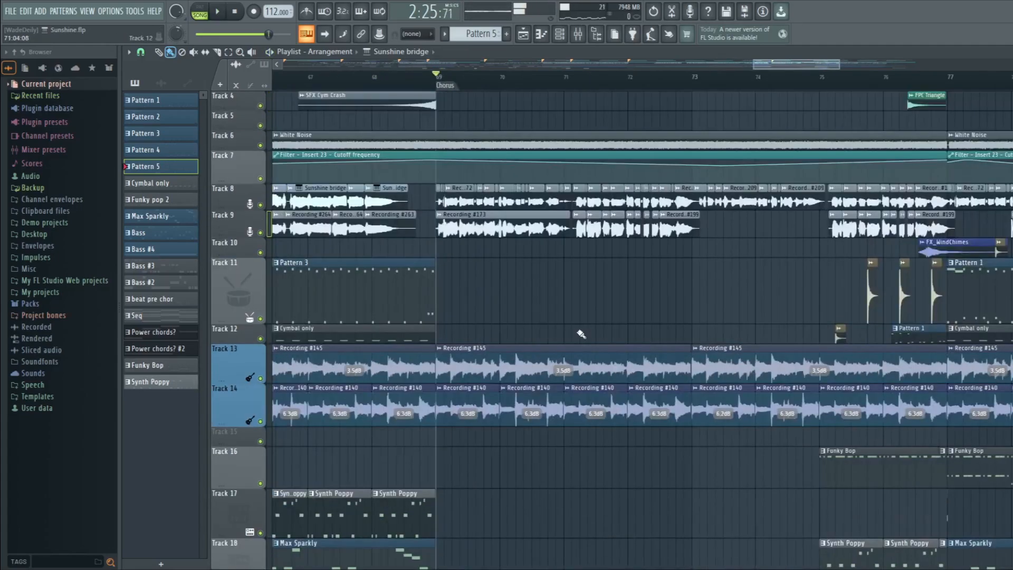
scroll(595, 336, "right", 2)
scroll(311, 211, "down", 1)
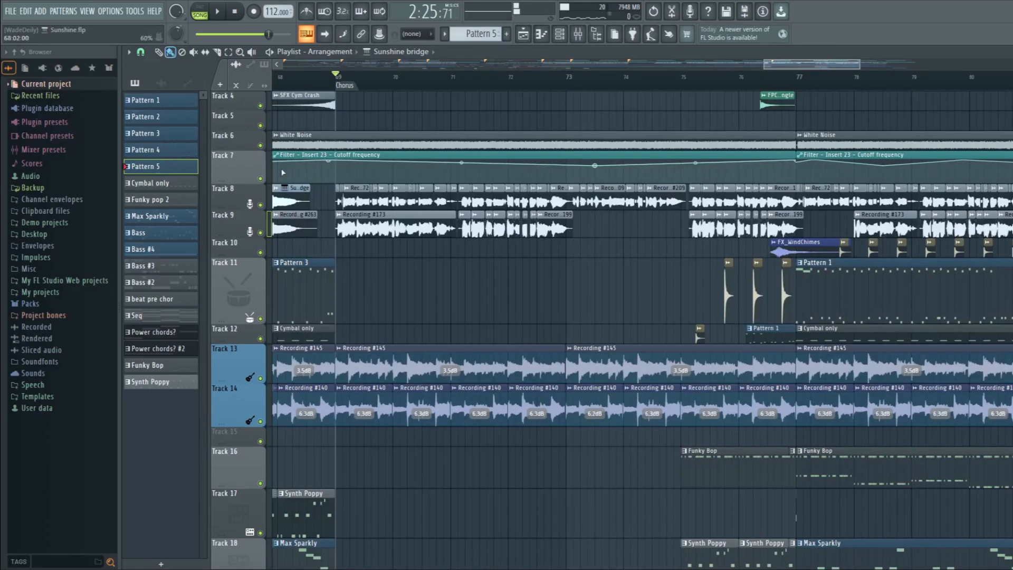
key("space")
scroll(285, 179, "down", 1)
scroll(290, 222, "down", 2)
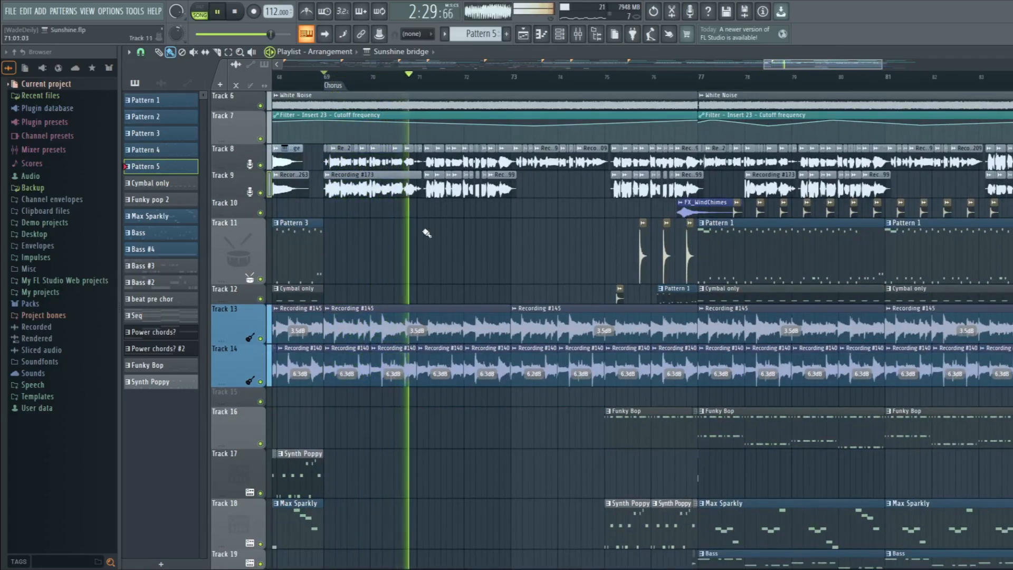
scroll(427, 233, "down", 3)
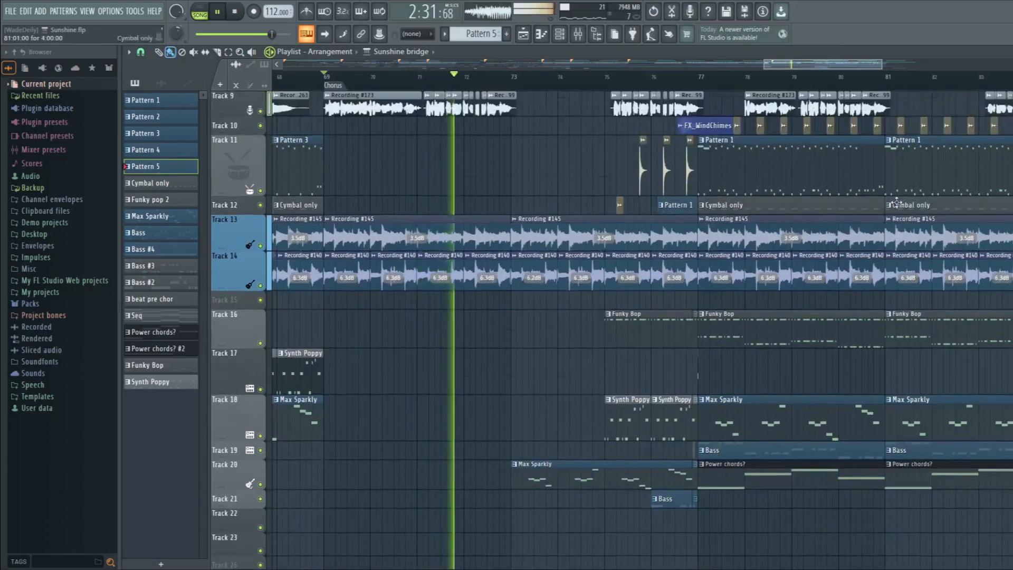
scroll(892, 203, "up", 1)
scroll(558, 264, "up", 3)
scroll(464, 238, "up", 2)
key("space")
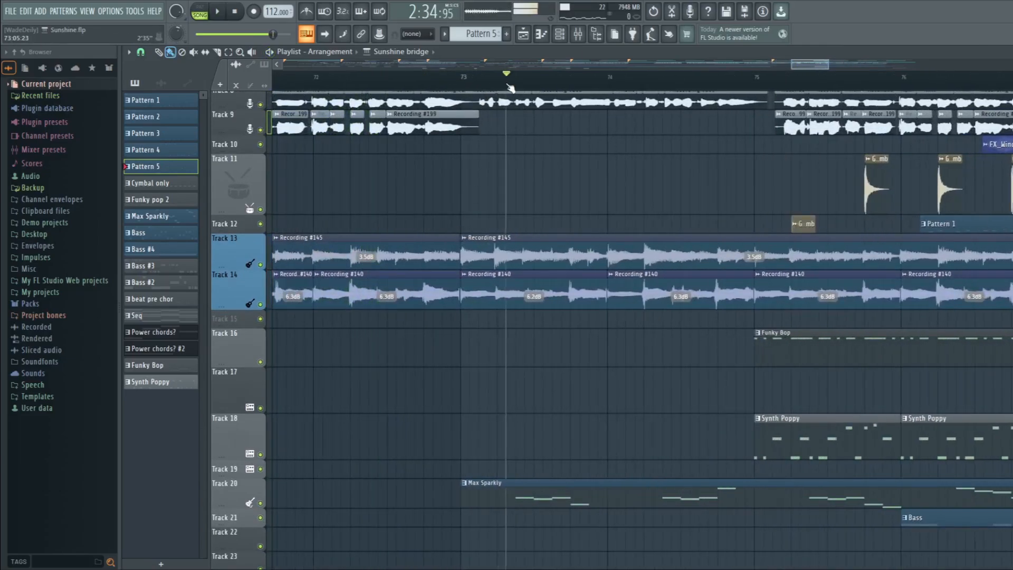
- Play the build-up from bar 73 with Max Sparkly on Track 20, Synth Poppy, Funky Bop and the Track 11 drum hits
key("space")
scroll(466, 396, "down", 2)
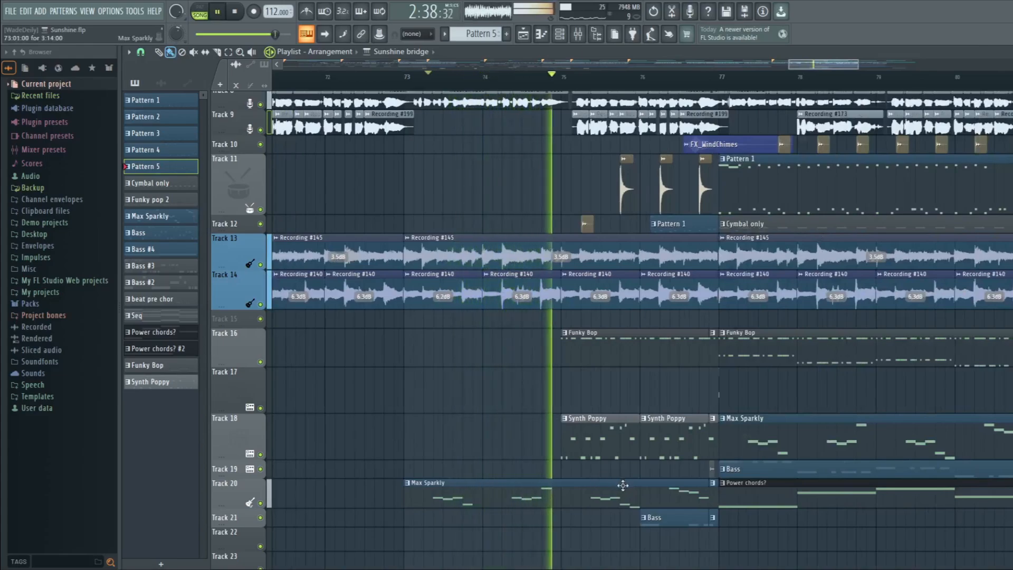
scroll(625, 483, "up", 3)
scroll(452, 465, "down", 3)
scroll(490, 448, "up", 4)
scroll(397, 437, "down", 1)
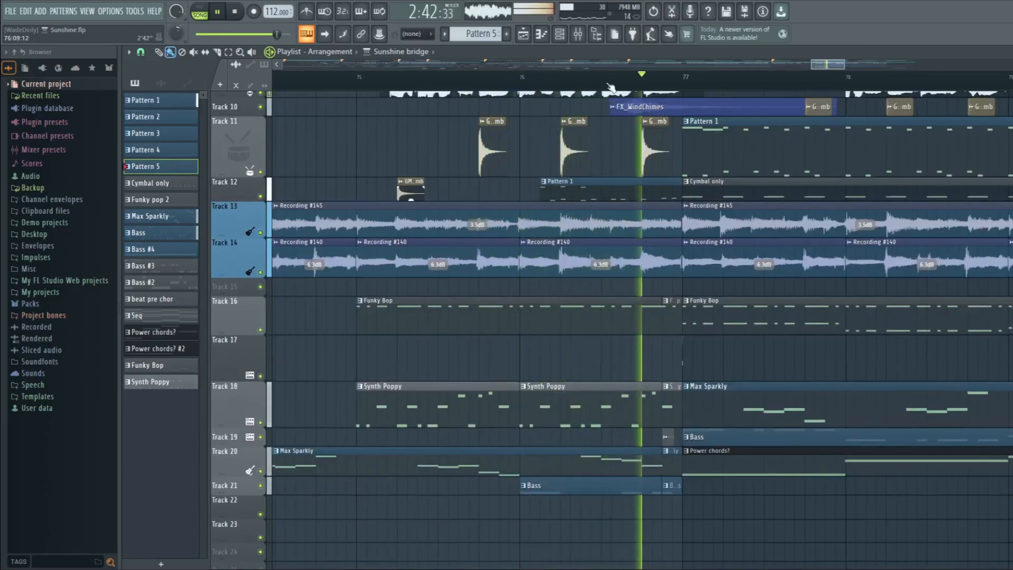
- Make Track 10 slightly taller and let the full final chorus play on from bar 77
left_click_drag(227, 116, 228, 121)
scroll(294, 149, "down", 5)
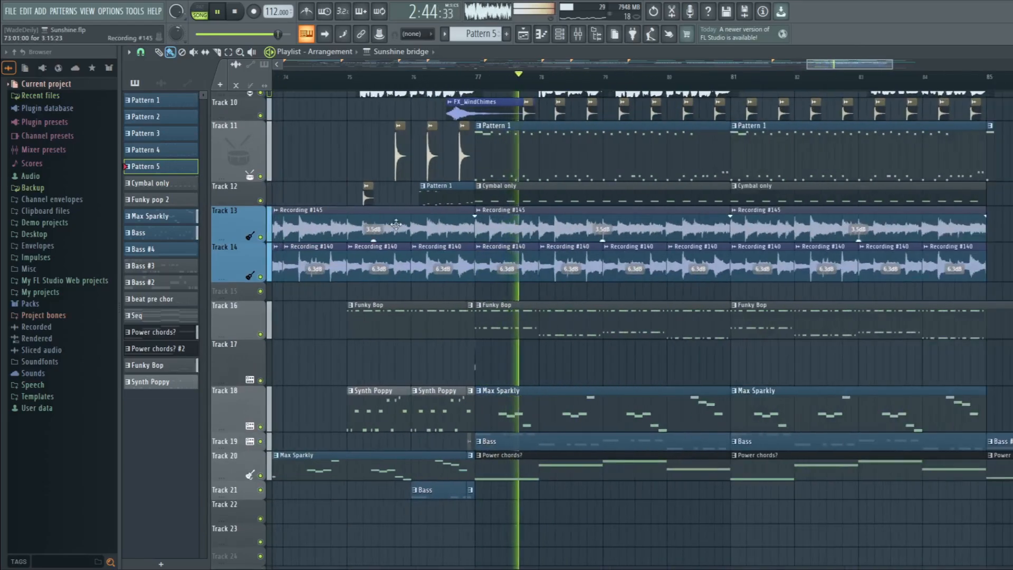
scroll(438, 174, "up", 5)
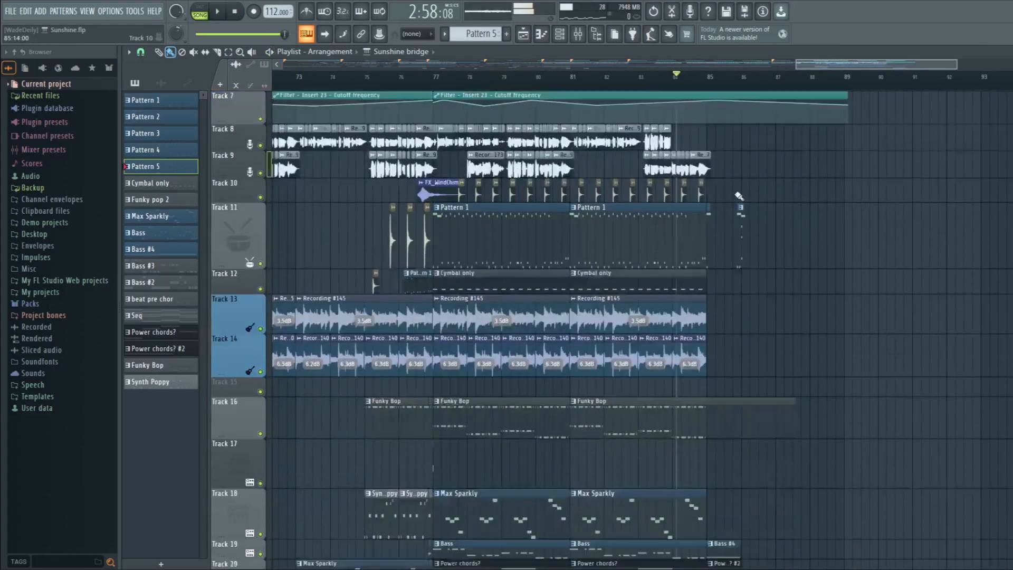
- Play the song's ending from bar 84 through Bass #4, Power chords? #2 and the Cymatics - Cobra Misc FX 11 clip
scroll(791, 238, "down", 3)
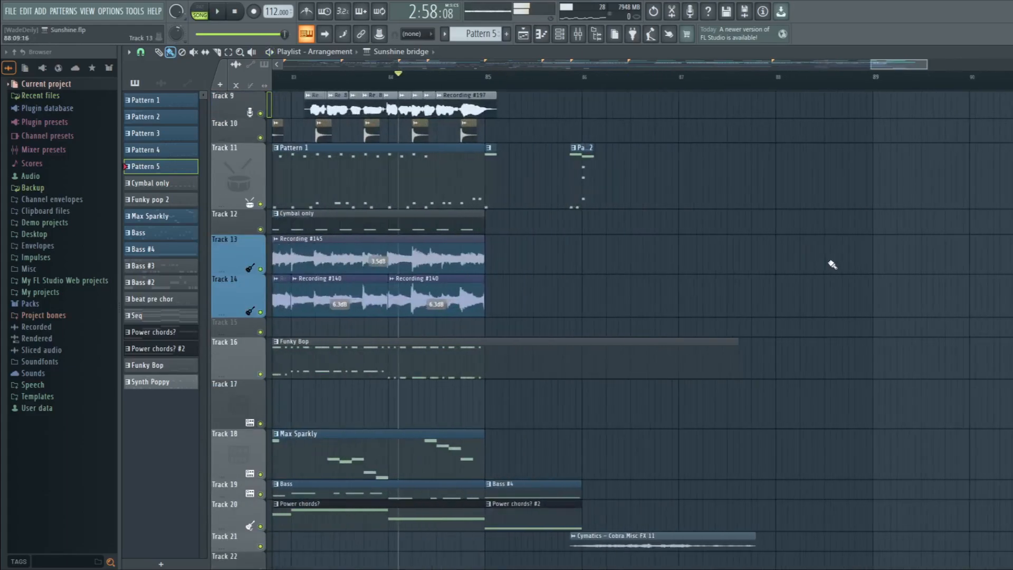
scroll(626, 235, "up", 4)
left_click_drag(403, 87, 412, 94)
key("space")
scroll(537, 443, "up", 1)
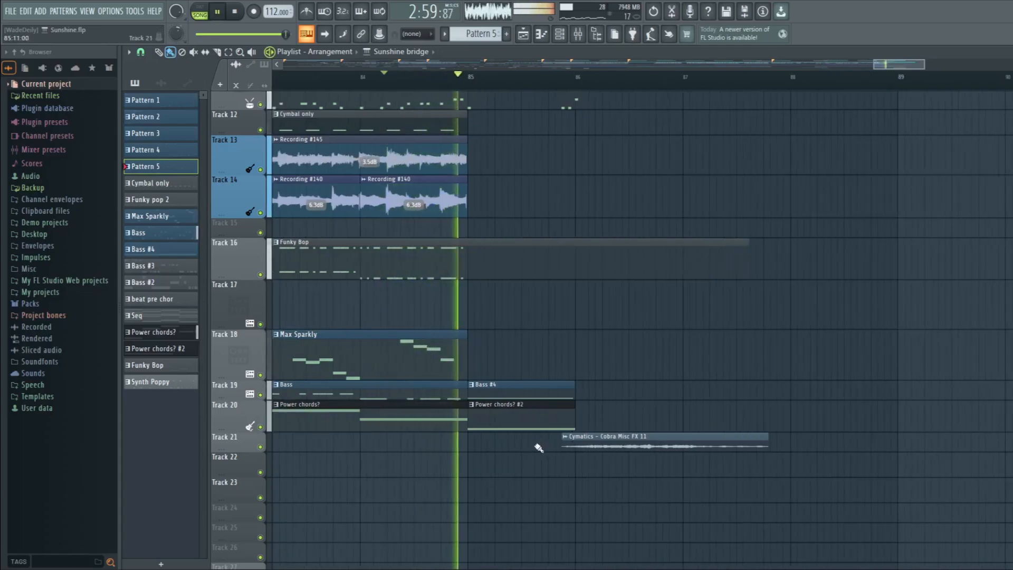
scroll(551, 444, "up", 1)
scroll(612, 460, "up", 1)
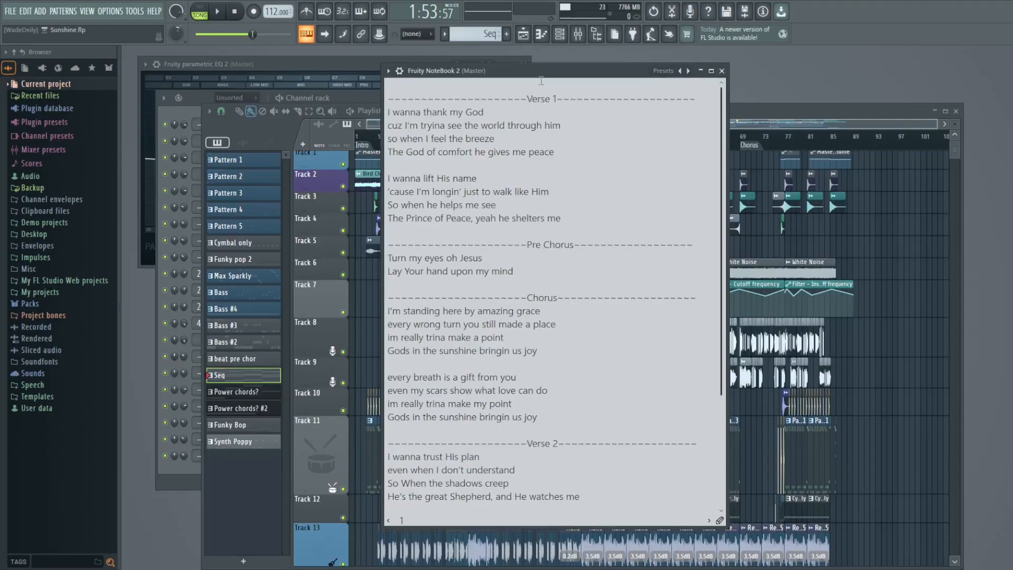
- Reposition the Fruity NoteBook 2 lyrics window and highlight the first four lines of Verse 1
left_click_drag(541, 81, 528, 94)
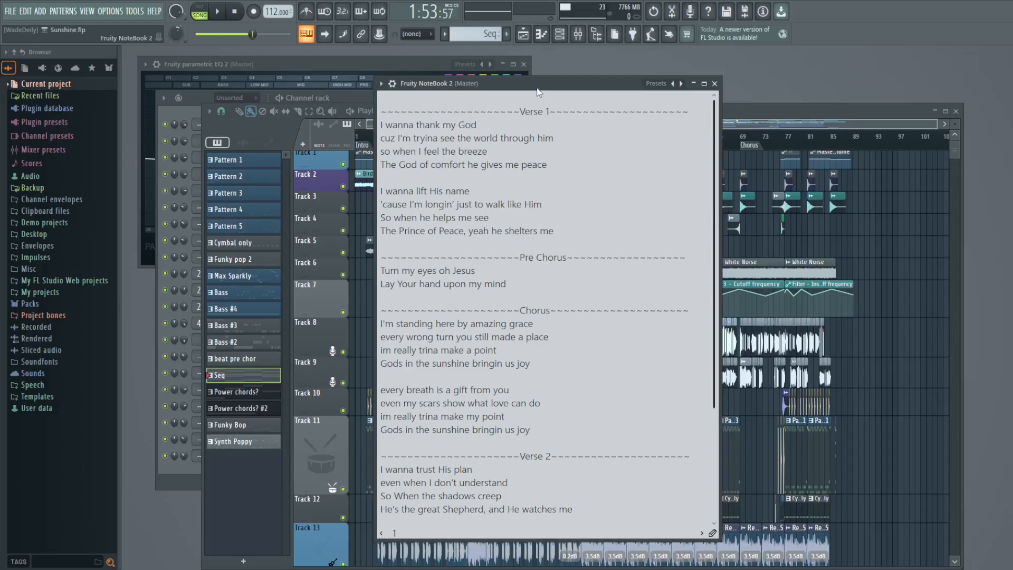
left_click_drag(539, 86, 556, 85)
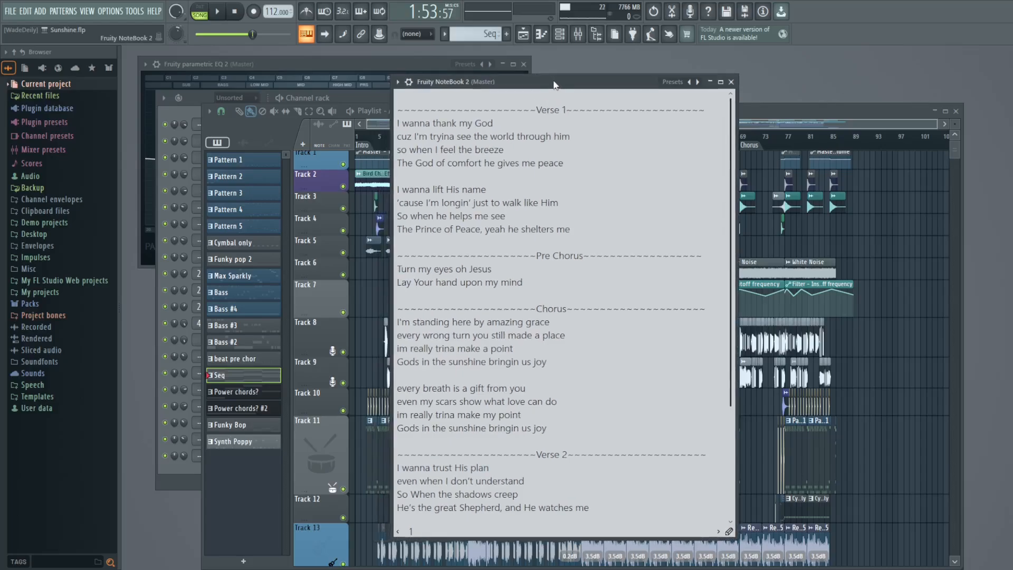
left_click_drag(397, 123, 490, 183)
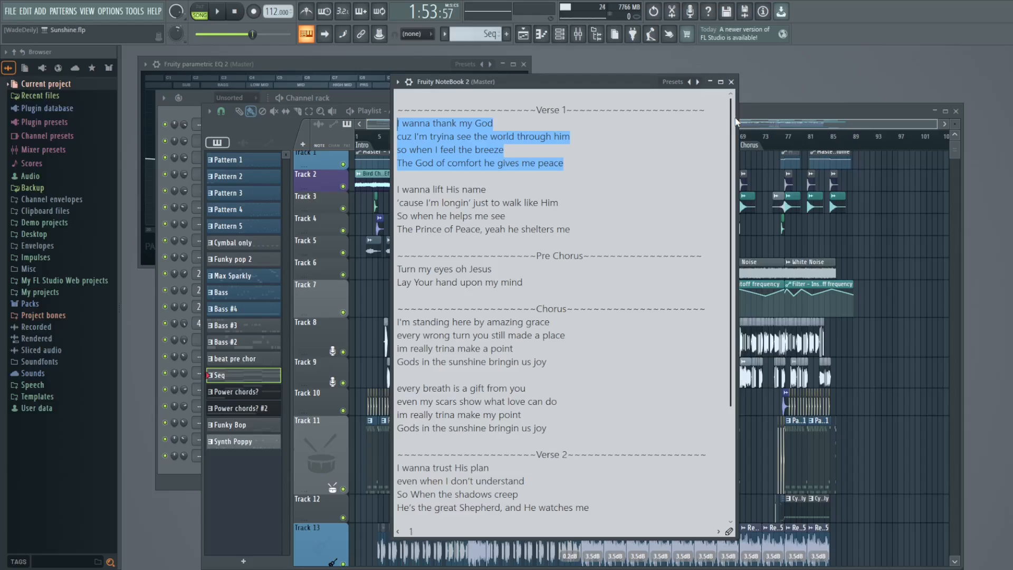
- Widen the Fruity NoteBook 2 window slightly and highlight the two Pre Chorus lines
left_click_drag(736, 121, 746, 122)
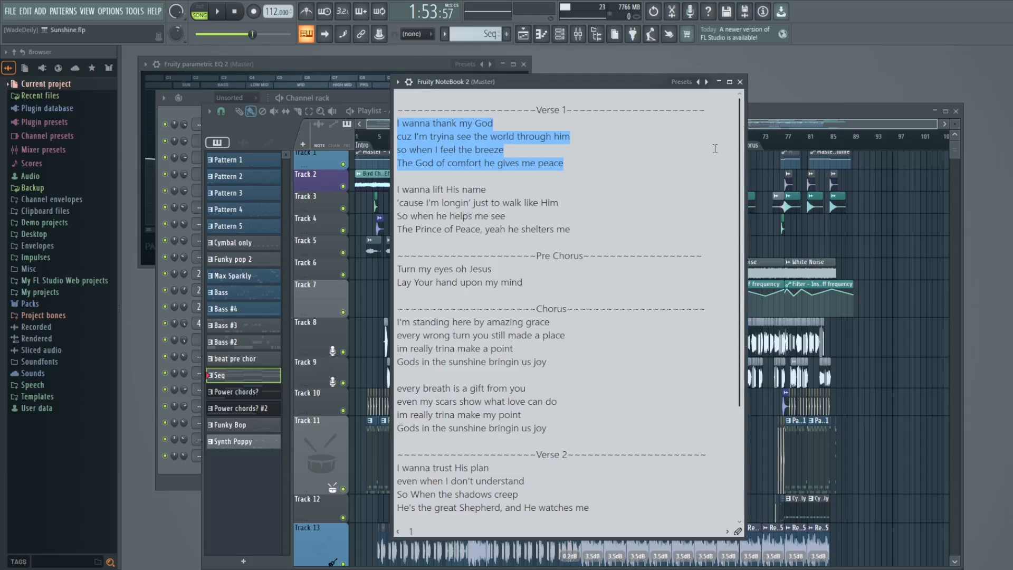
mouse_move(744, 136)
left_mouse_down()
mouse_move(762, 138)
mouse_move(720, 146)
mouse_move(745, 148)
left_mouse_up()
triple_click(465, 269)
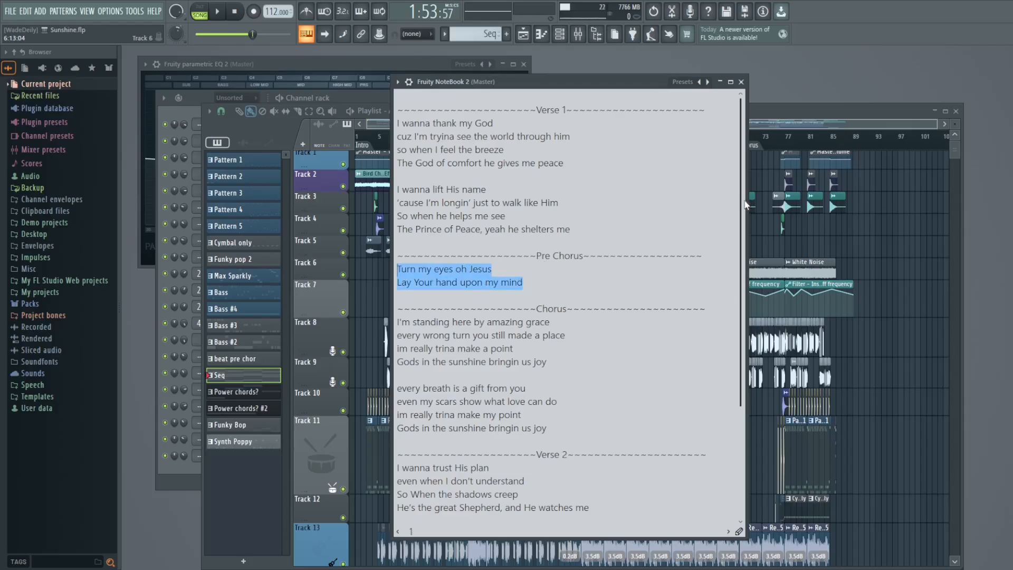
- Widen the Fruity NoteBook 2 window a little more and highlight the first four lines of the Chorus
left_click_drag(748, 197, 750, 203)
left_click_drag(547, 362, 382, 323)
scroll(528, 311, "down", 1)
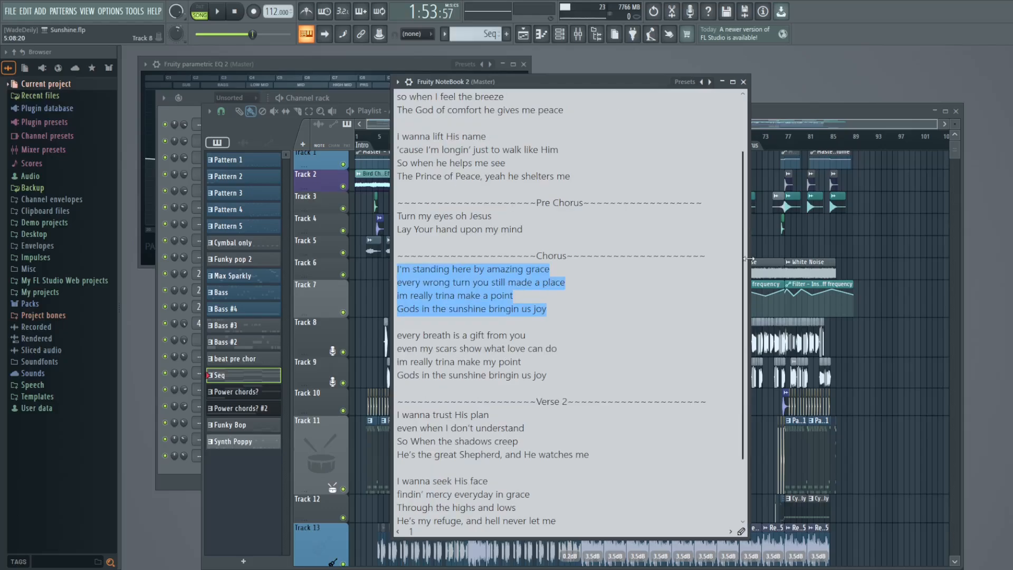
left_click_drag(749, 259, 760, 260)
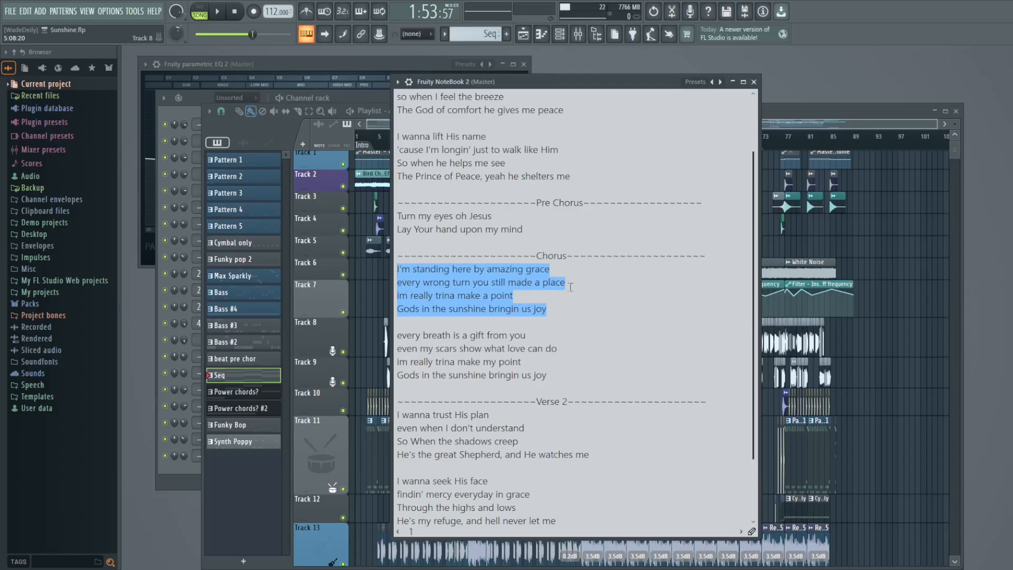
- Highlight each half of the Chorus line "every wrong turn you still made a place", and the two lines below it
left_click_drag(407, 282, 484, 282)
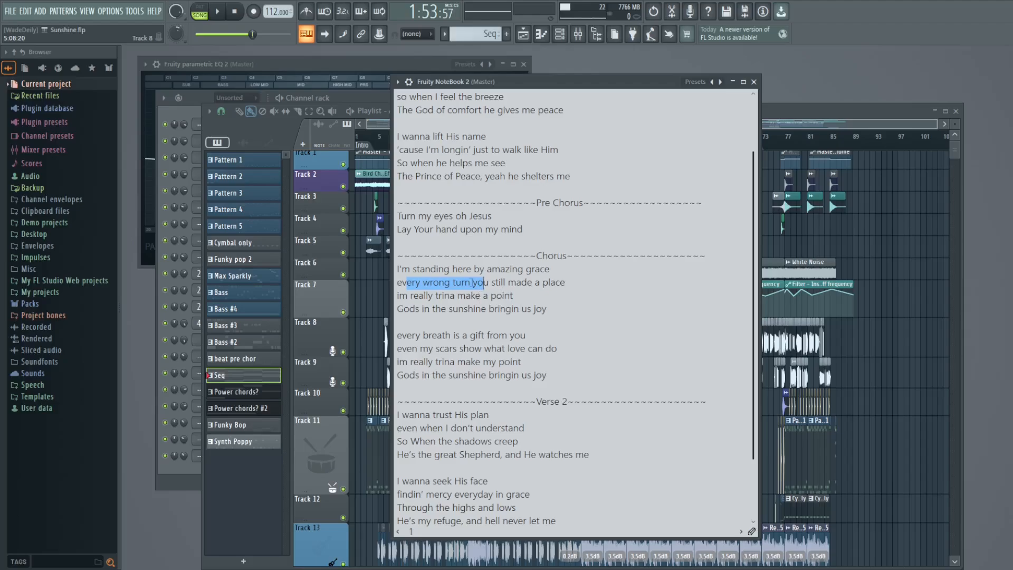
left_click_drag(576, 285, 478, 282)
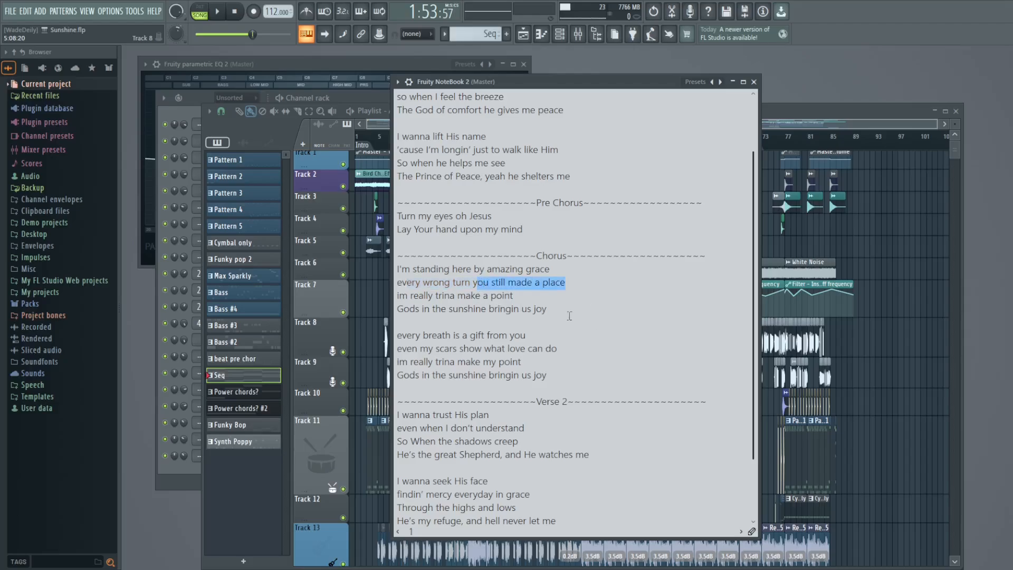
left_click_drag(538, 317, 397, 295)
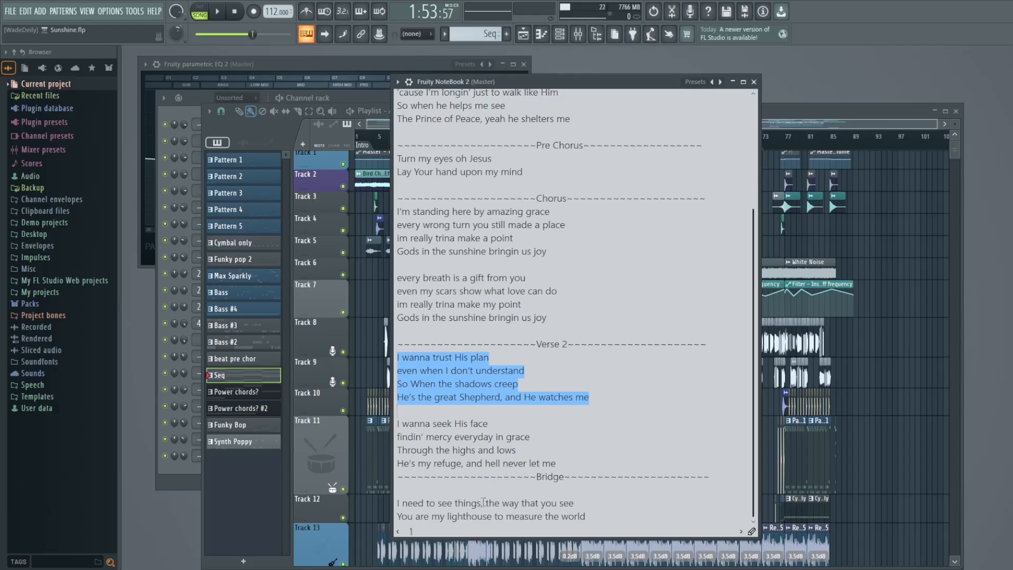
- Highlight the third and fourth lines of Verse 2, and the four lines of its second stanza
left_click_drag(610, 400, 519, 385)
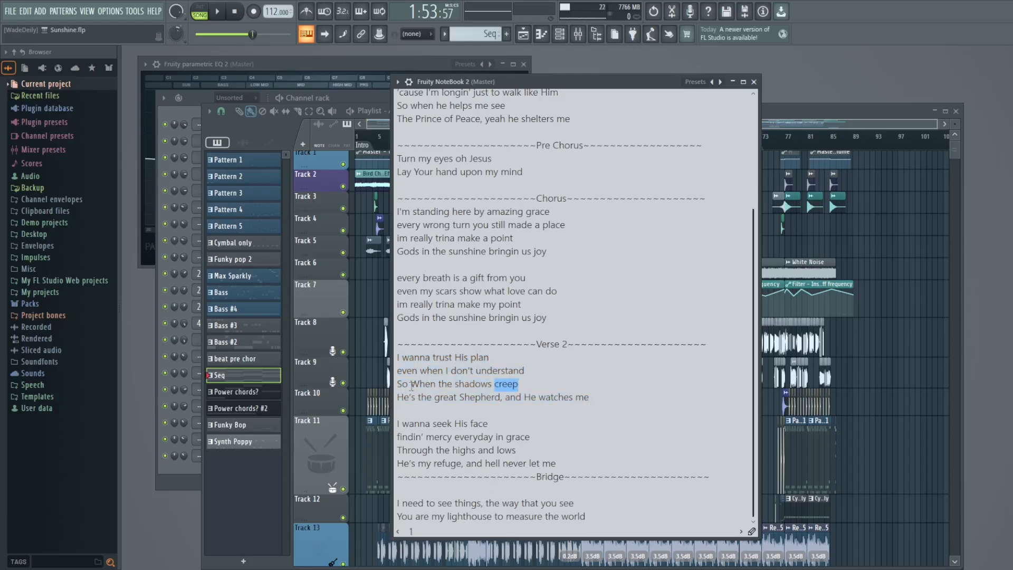
left_click_drag(403, 385, 530, 384)
left_click_drag(397, 400, 592, 397)
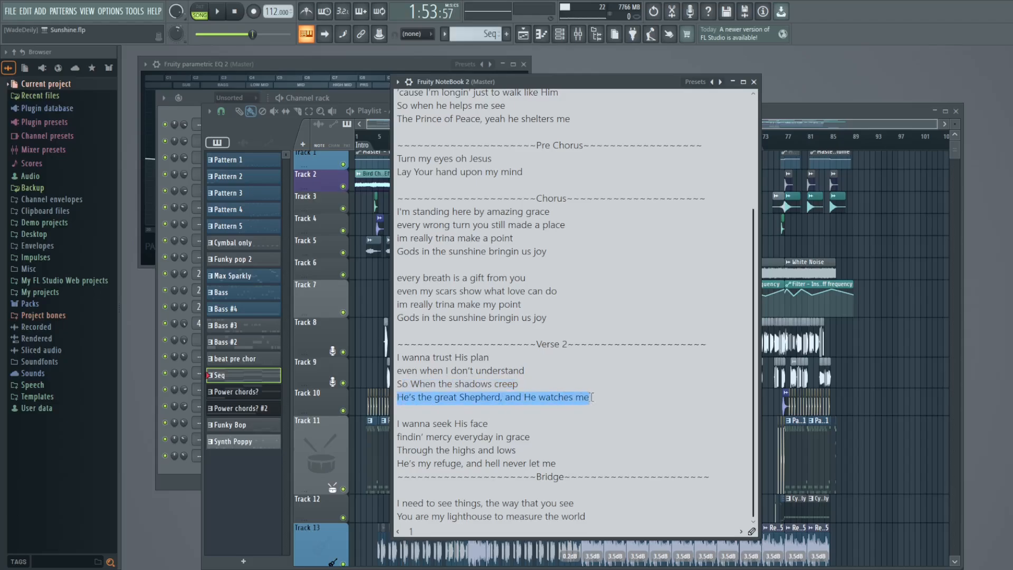
left_click_drag(397, 423, 584, 469)
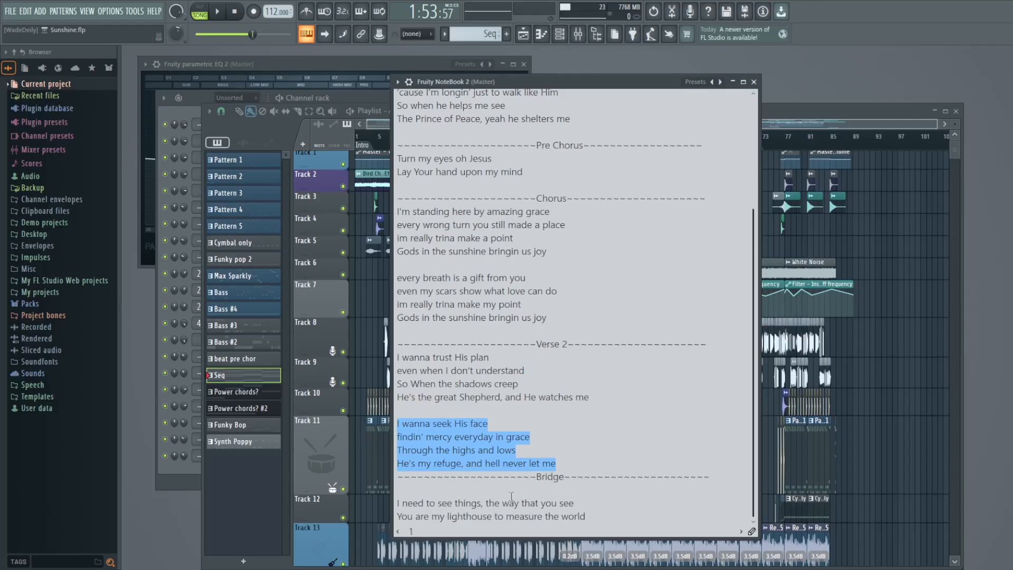
- Place the text cursor on the empty line under the Bridge heading and highlight the two Pre Chorus lines
left_click_drag(753, 426, 752, 443)
left_click(561, 492)
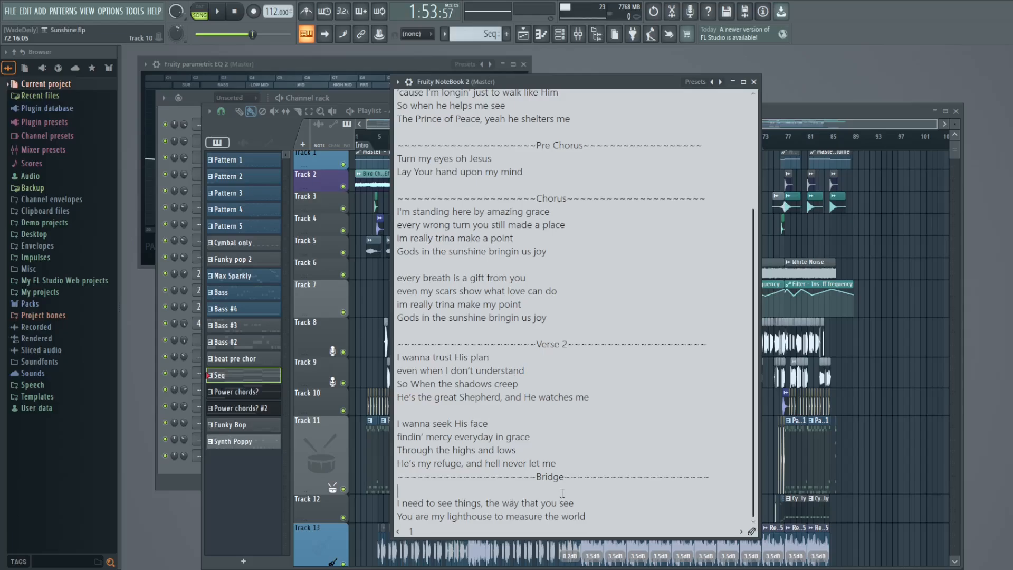
left_click_drag(522, 172, 397, 159)
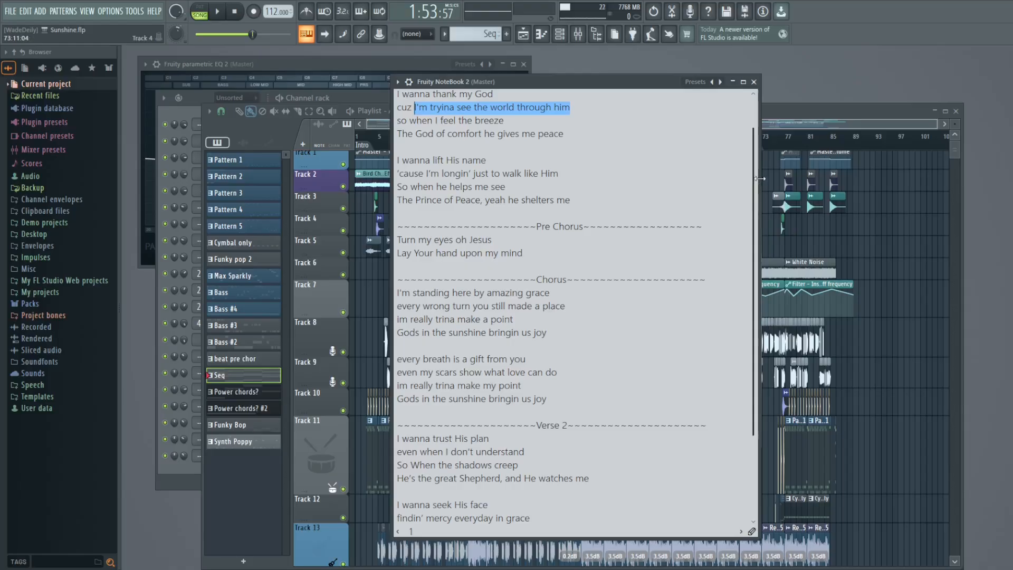
- Return to Verse 1, fine-tune the lyrics window's width and clear the highlight on its second line
left_click_drag(759, 184, 765, 149)
scroll(744, 153, "up", 1)
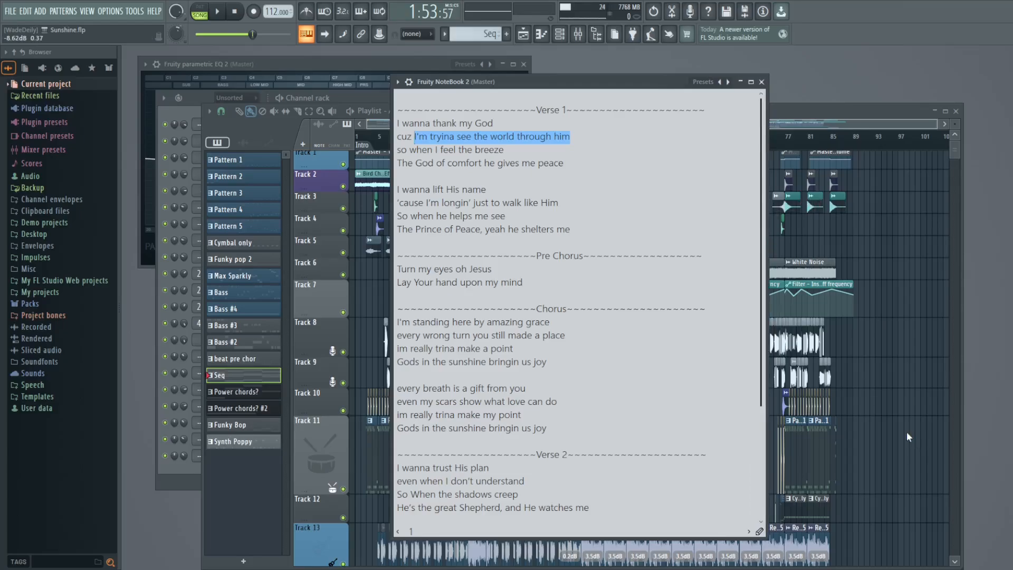
left_click_drag(766, 159, 757, 158)
left_click(588, 149)
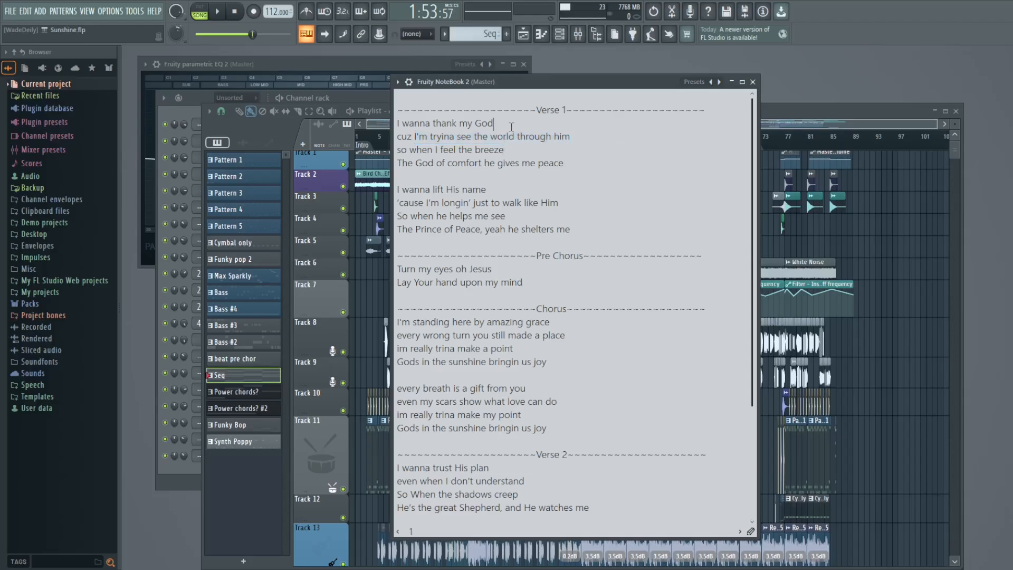
double_click(524, 145)
- Highlight the Chorus heading with its first four lines, and clear the selection while reviewing the rest of the lyrics
left_click(630, 376)
scroll(630, 376, "down", 2)
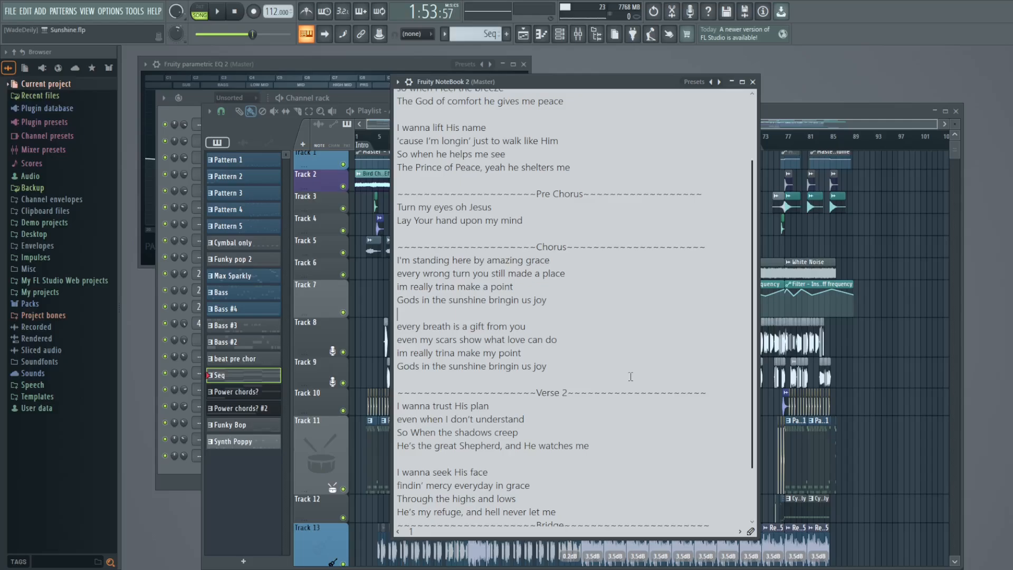
left_click_drag(630, 376, 365, 331)
left_click(459, 301)
left_click_drag(568, 299, 369, 237)
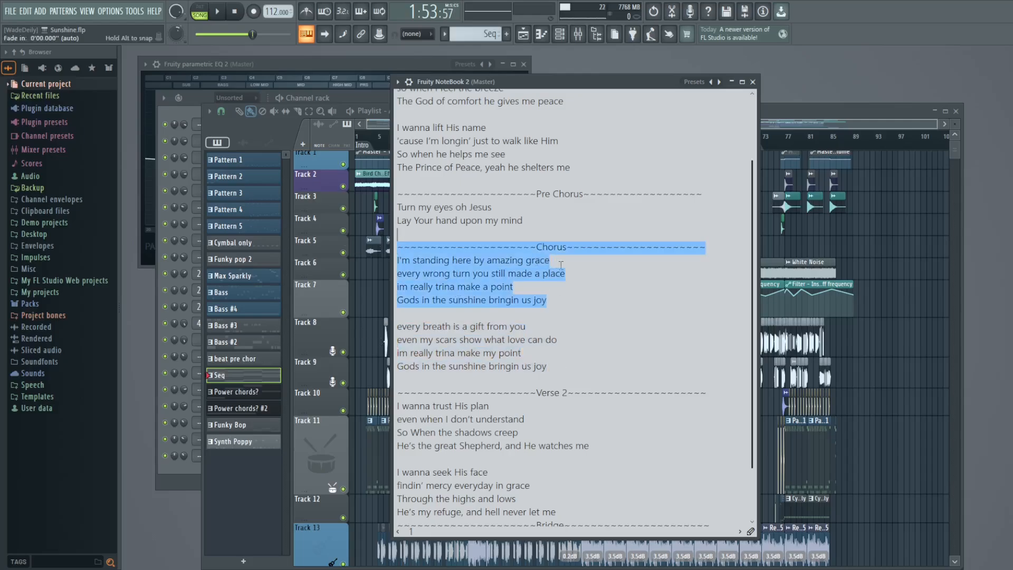
scroll(619, 287, "down", 1)
left_click(635, 332)
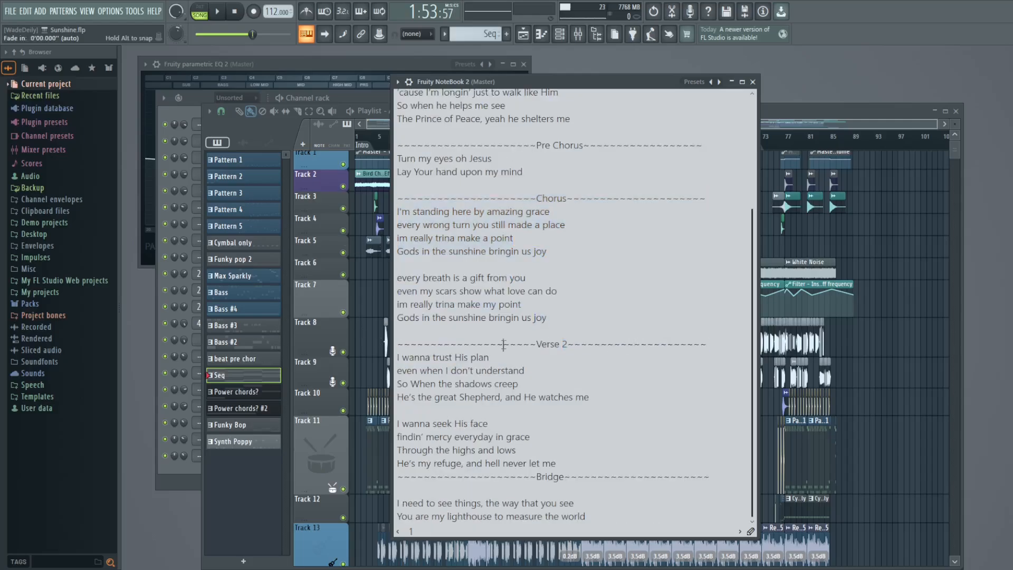
double_click(541, 319)
left_click(628, 336)
- Move the Fruity NoteBook 2 window aside and bring the Playlist to the front, zoomed in on the arrangement
left_click_drag(554, 82, 451, 83)
right_click(916, 178)
scroll(916, 177, "up", 1)
scroll(437, 144, "up", 2)
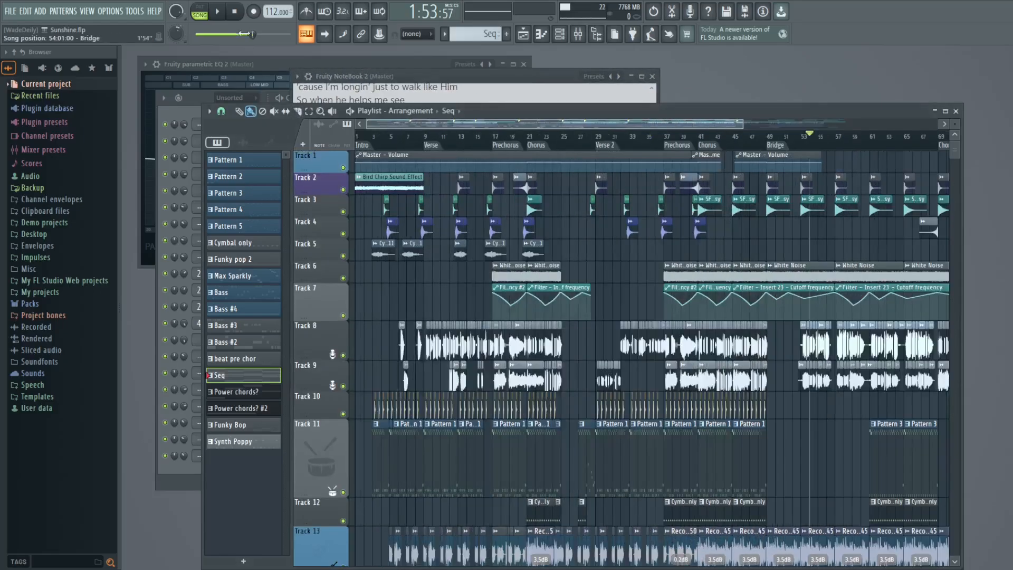